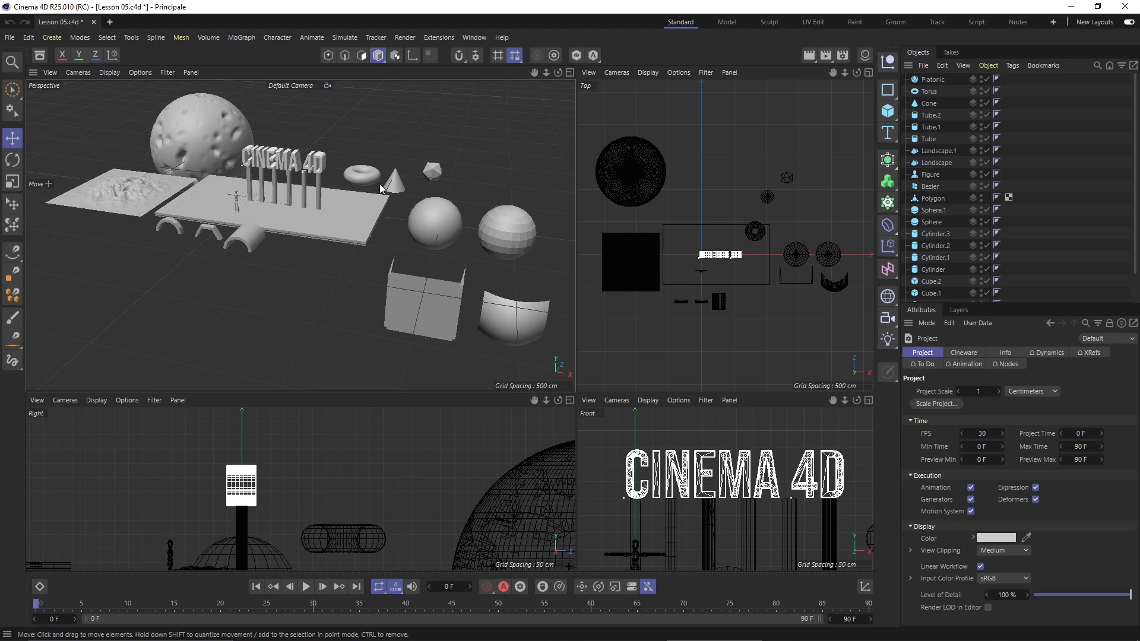
# Open the recent project Lesson 04.c4d alongside Lesson 05 and view its splines in perspective.
pyautogui.keyDown('alt'); pyautogui.moveTo(295, 180); pyautogui.dragTo(236, 139); pyautogui.keyUp('alt')
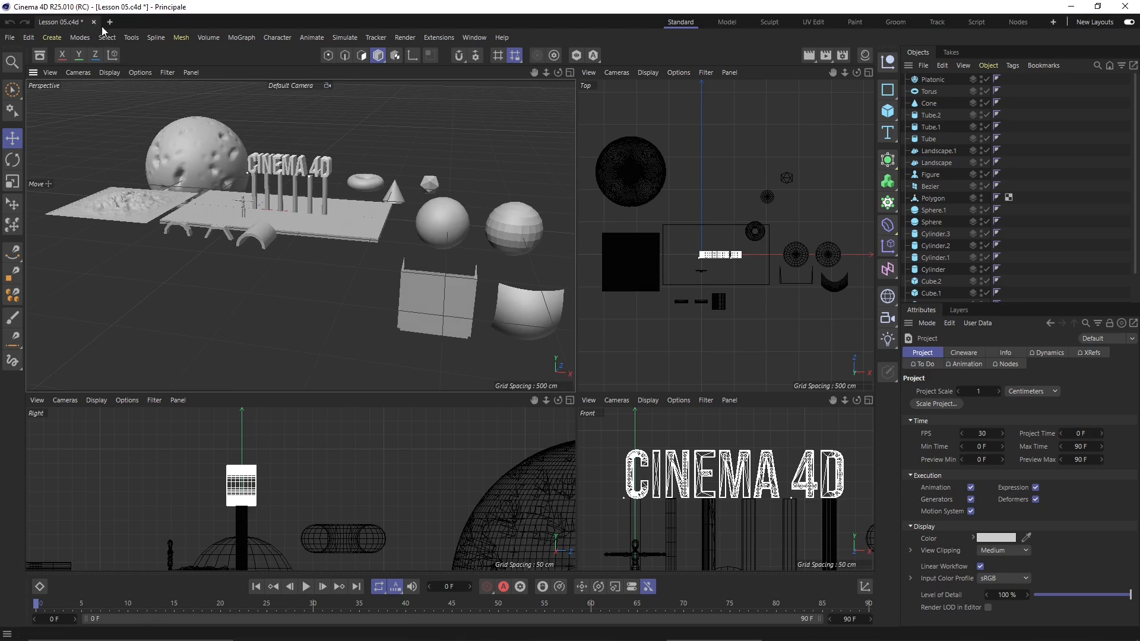
pyautogui.click(11, 38)
pyautogui.moveTo(40, 87)
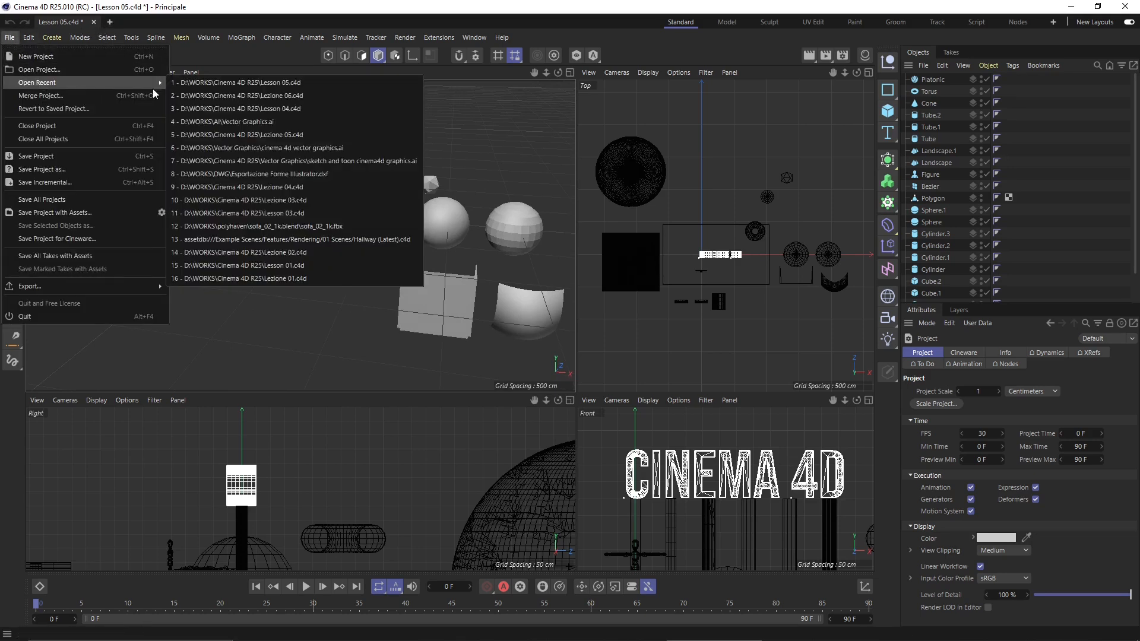
pyautogui.click(279, 109)
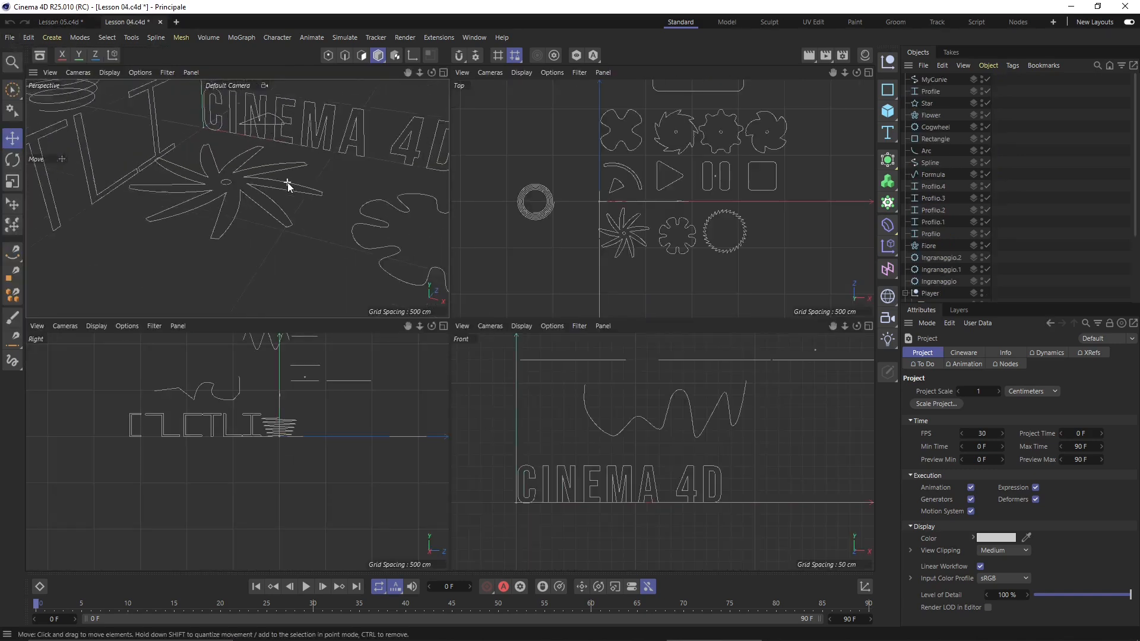
pyautogui.keyDown('alt'); pyautogui.moveTo(288, 184); pyautogui.dragTo(262, 197); pyautogui.keyUp('alt')
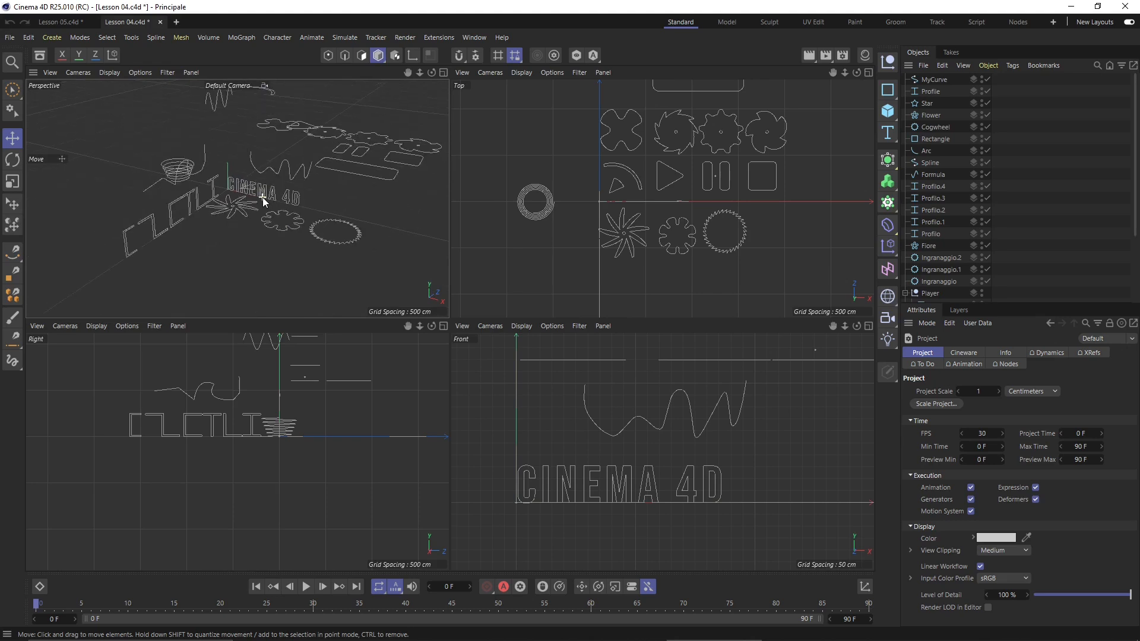
pyautogui.keyDown('alt'); pyautogui.moveTo(307, 115); pyautogui.dragTo(294, 180); pyautogui.keyUp('alt')
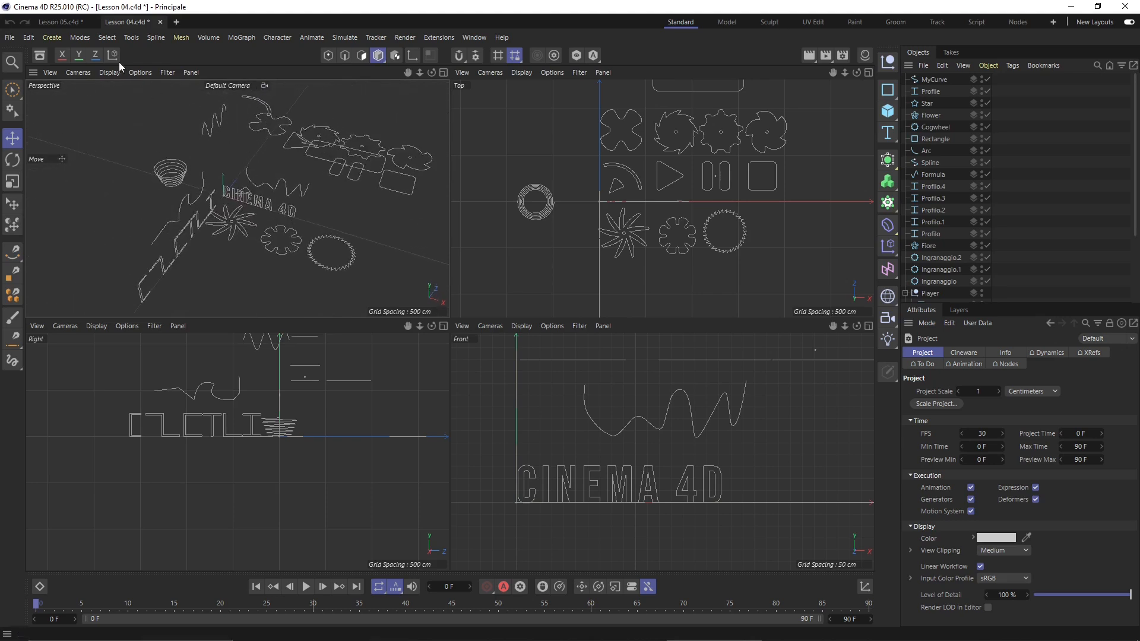
# Return to the Lesson 05 project and create a new empty project.
pyautogui.click(66, 21)
pyautogui.keyDown('alt'); pyautogui.moveTo(408, 274); pyautogui.dragTo(285, 232); pyautogui.keyUp('alt')
pyautogui.click(10, 37)
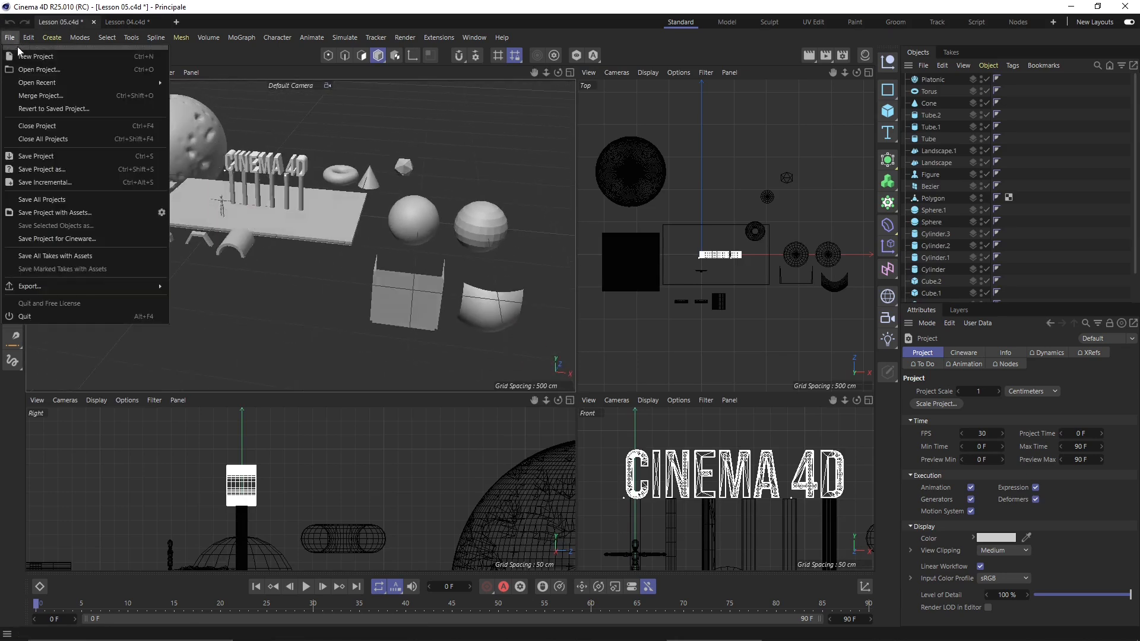
pyautogui.click(24, 49)
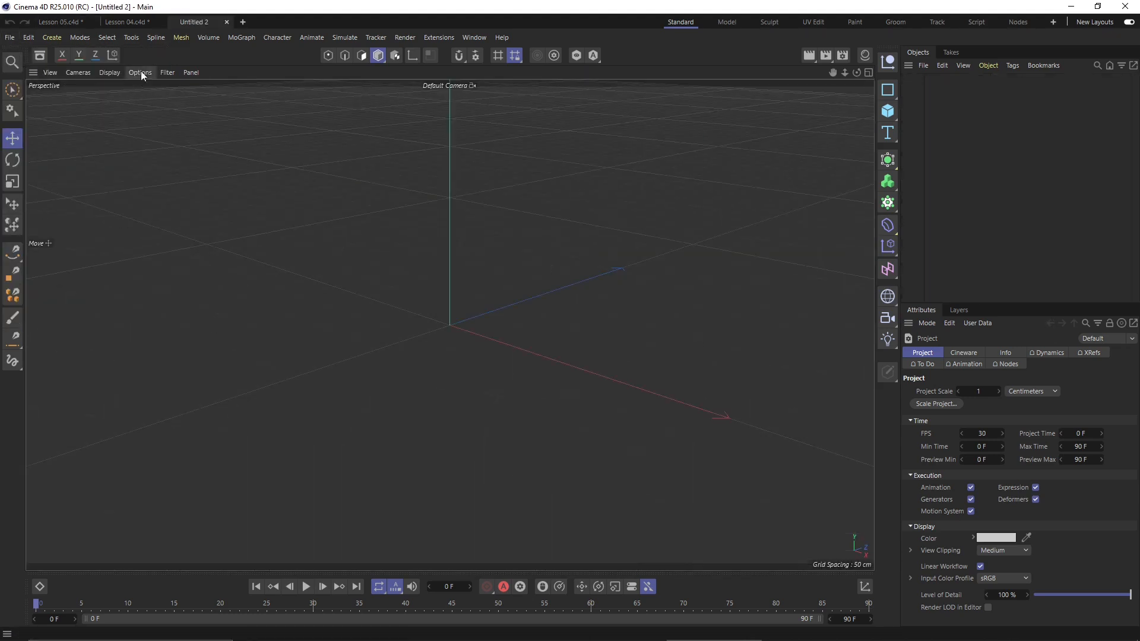
# Save the new project as Lesson 06 in the Cinema 4D R25 folder.
pyautogui.click(9, 37)
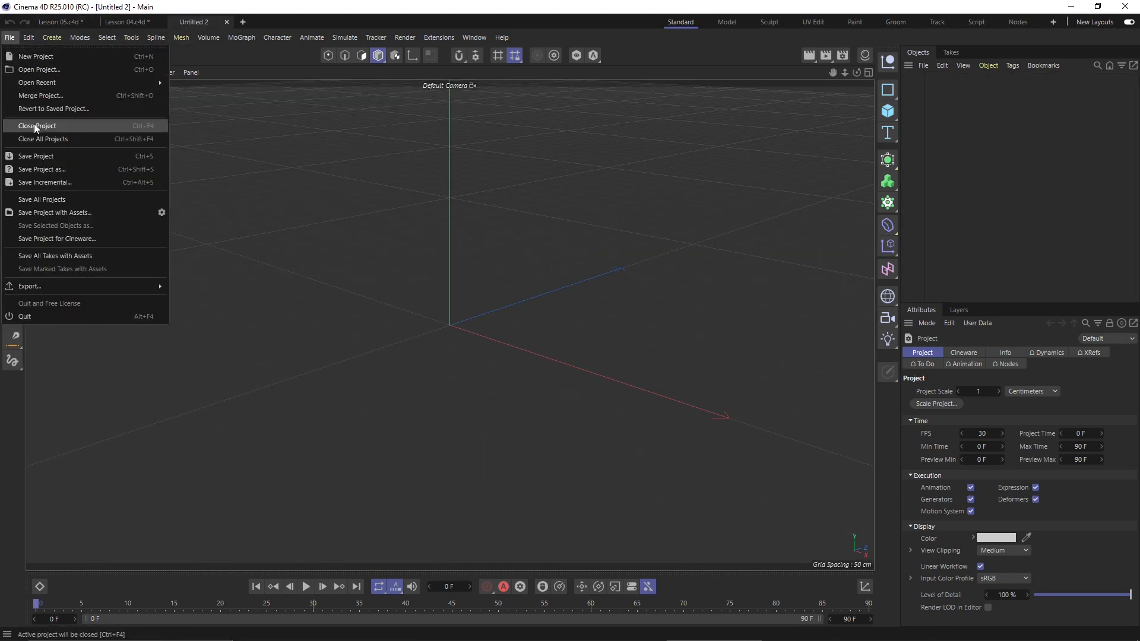
pyautogui.click(41, 158)
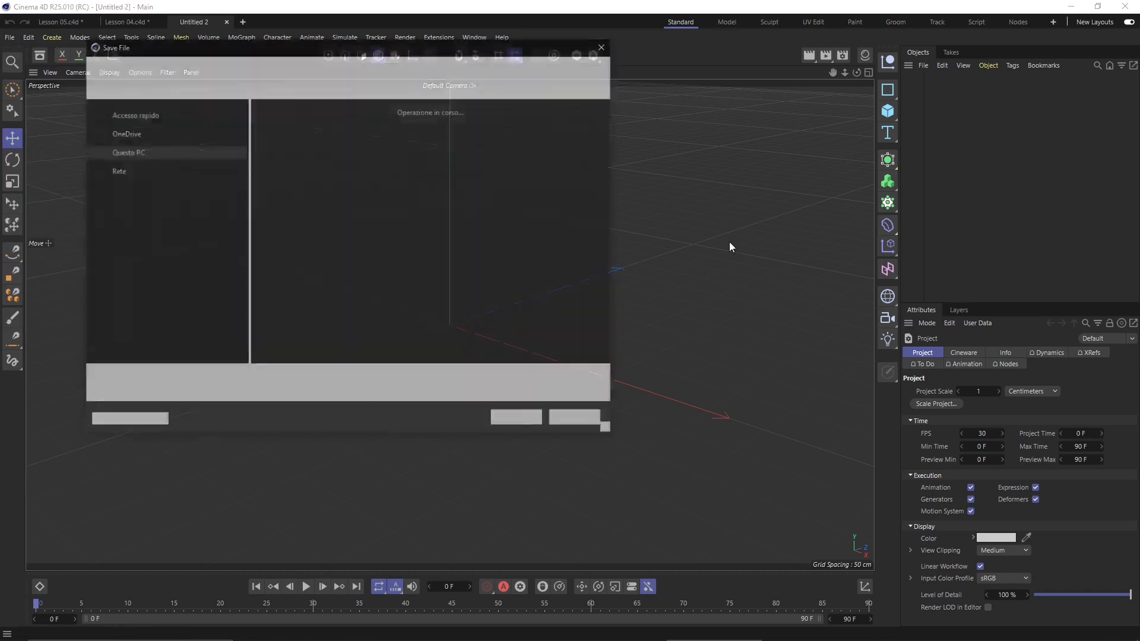
pyautogui.write('Lesson ')
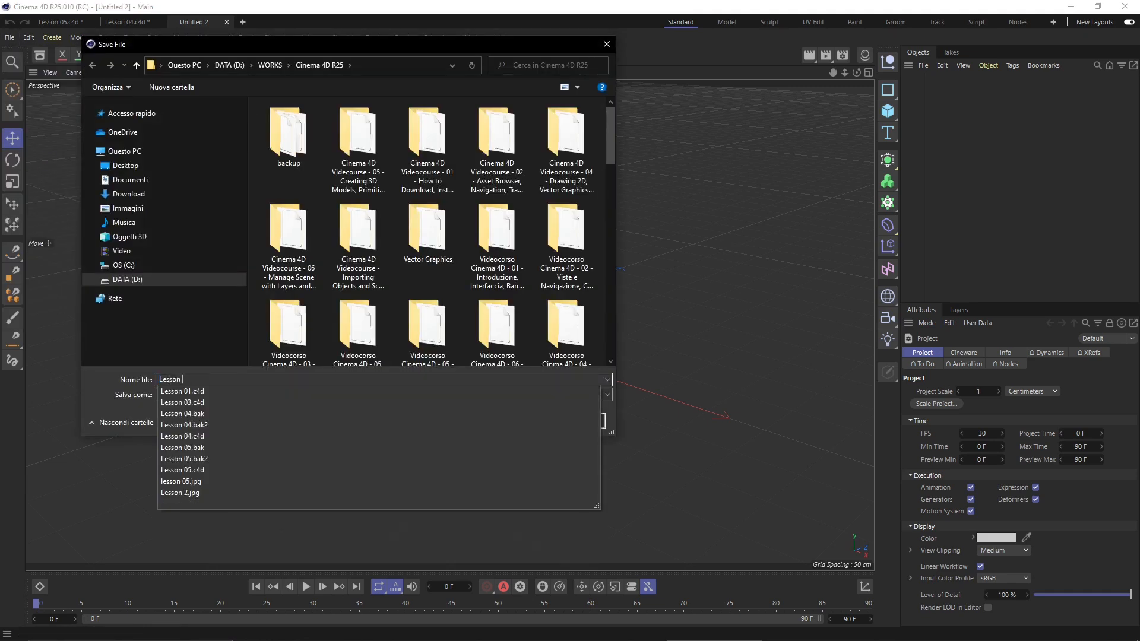
pyautogui.write('06')
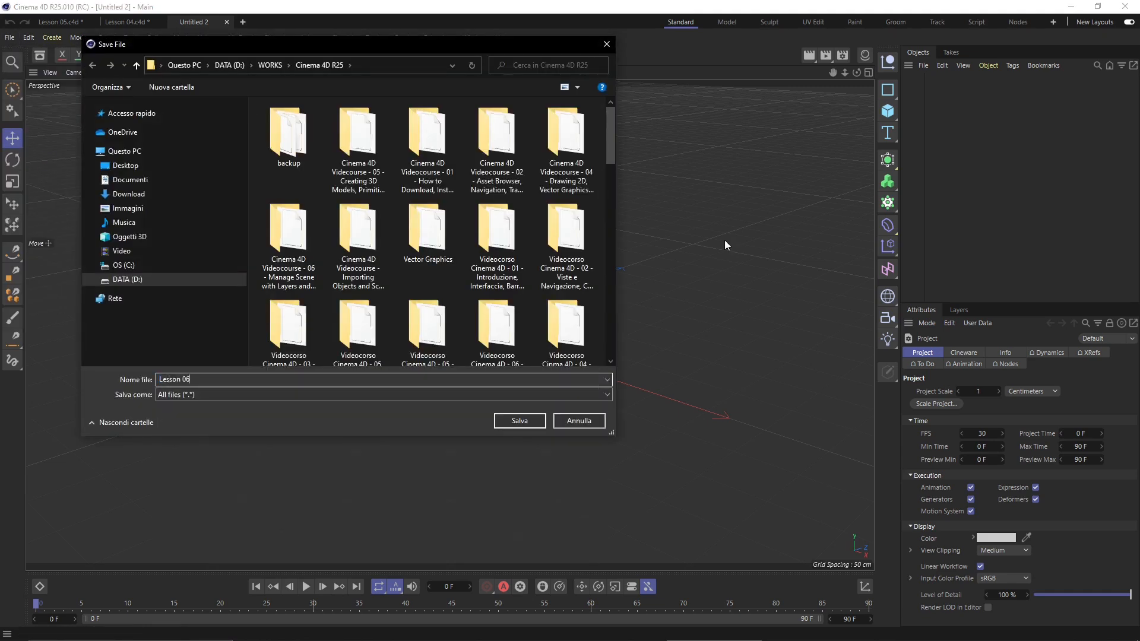
pyautogui.click(508, 420)
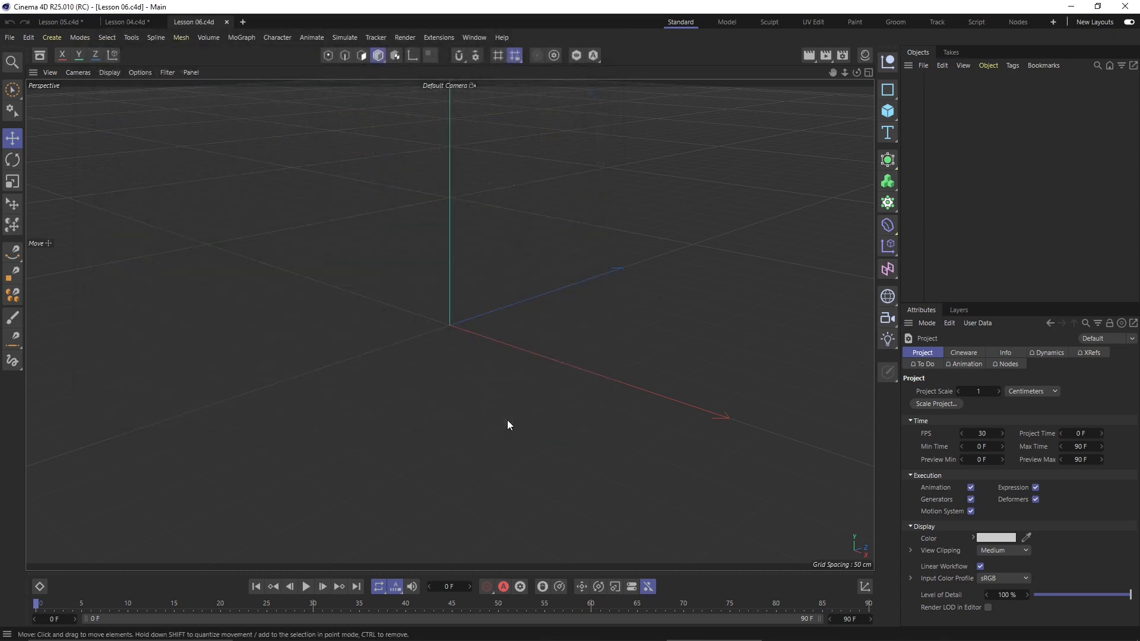
pyautogui.scroll(1, 484, 352)
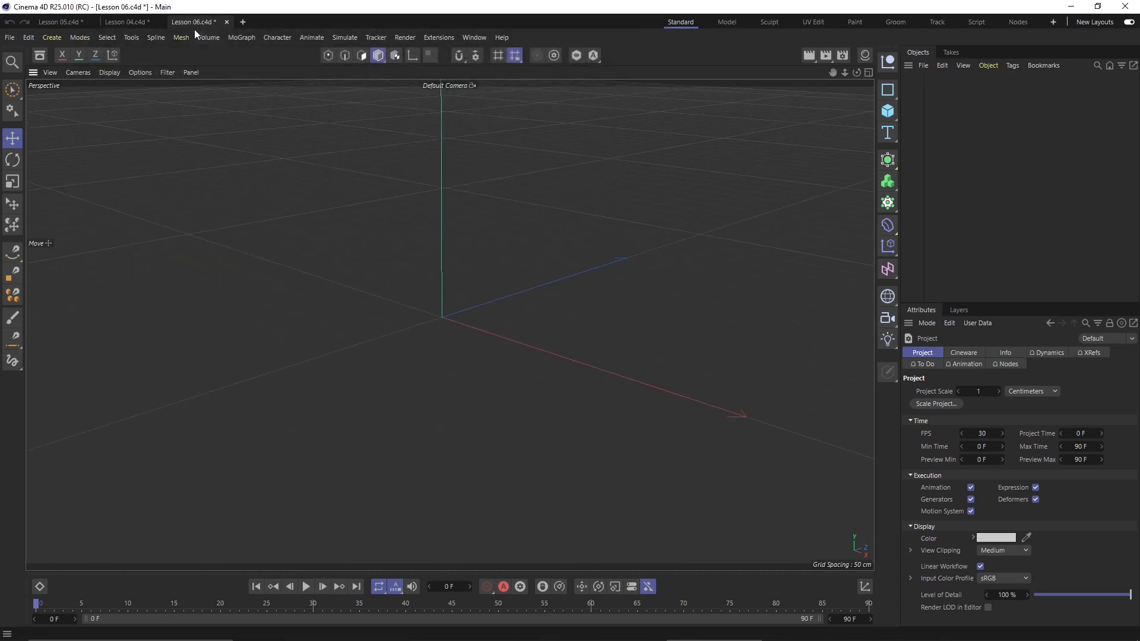
# In Lesson 04, rectangle-select the upper group of splines in the Top view and add the row of profile splines in the Right view.
pyautogui.click(127, 23)
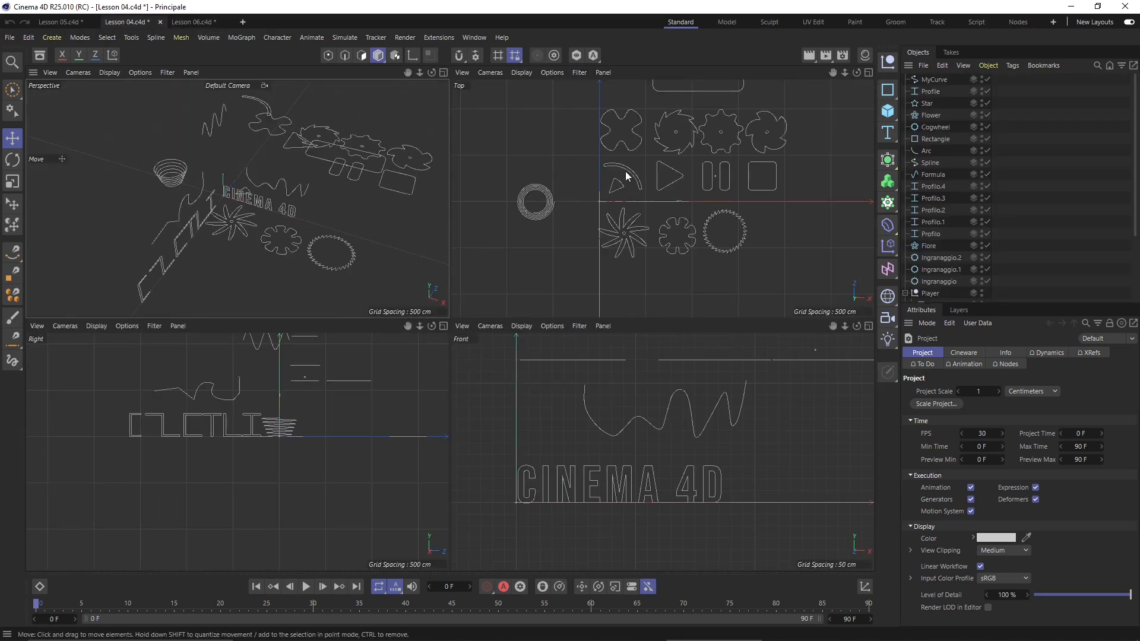
pyautogui.keyDown('alt'); pyautogui.moveTo(736, 190); pyautogui.dragTo(718, 211, button='middle'); pyautogui.keyUp('alt')
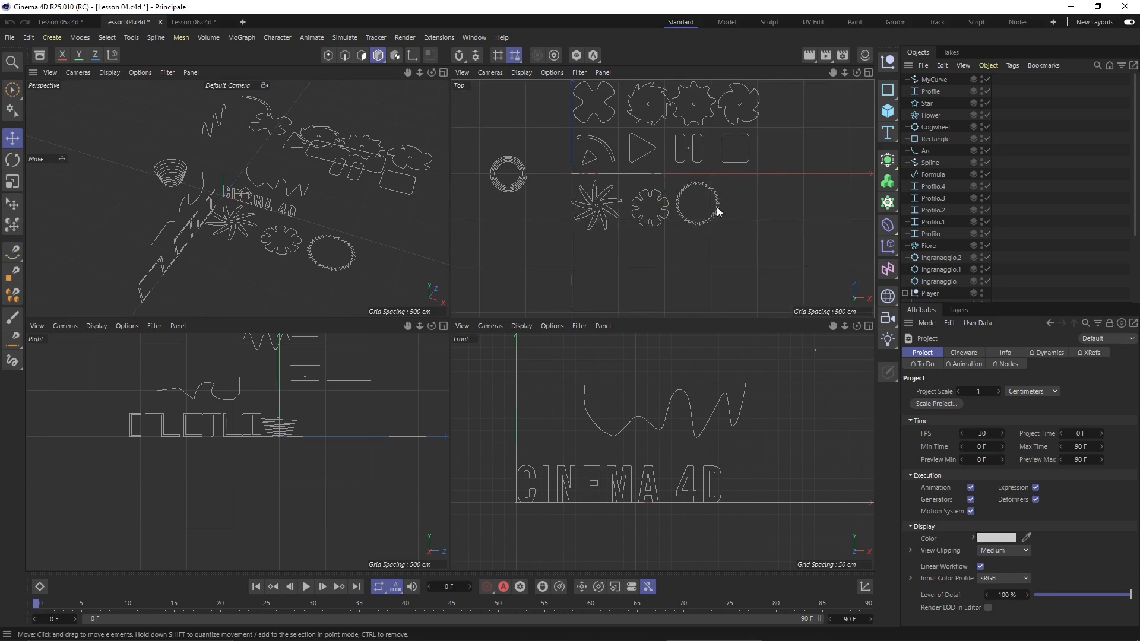
pyautogui.scroll(-2, 664, 235)
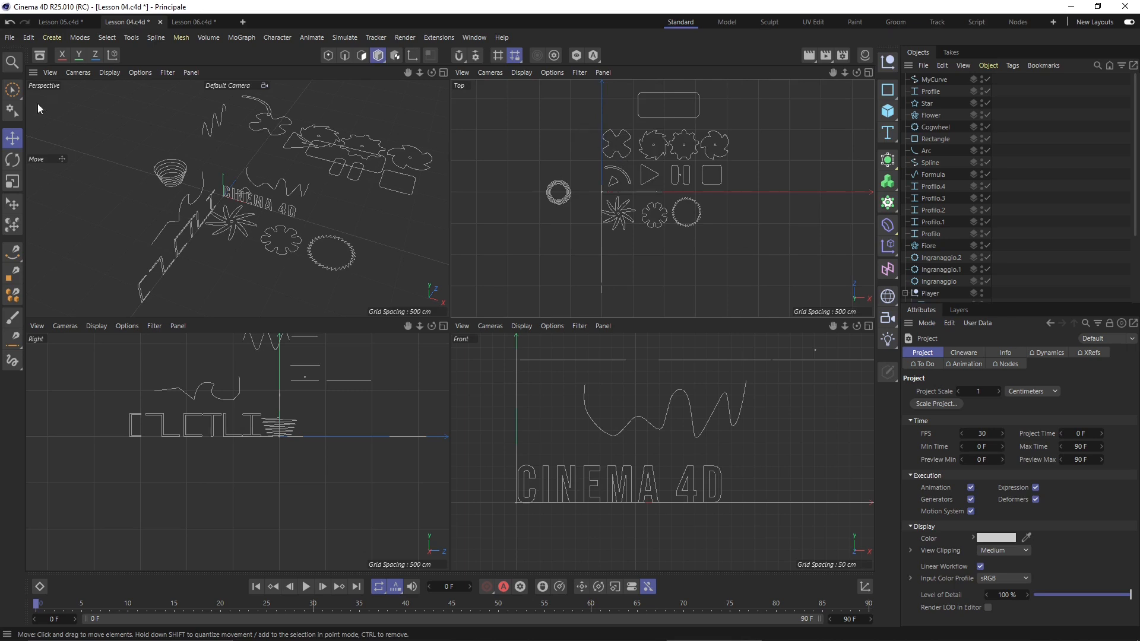
pyautogui.click(13, 89)
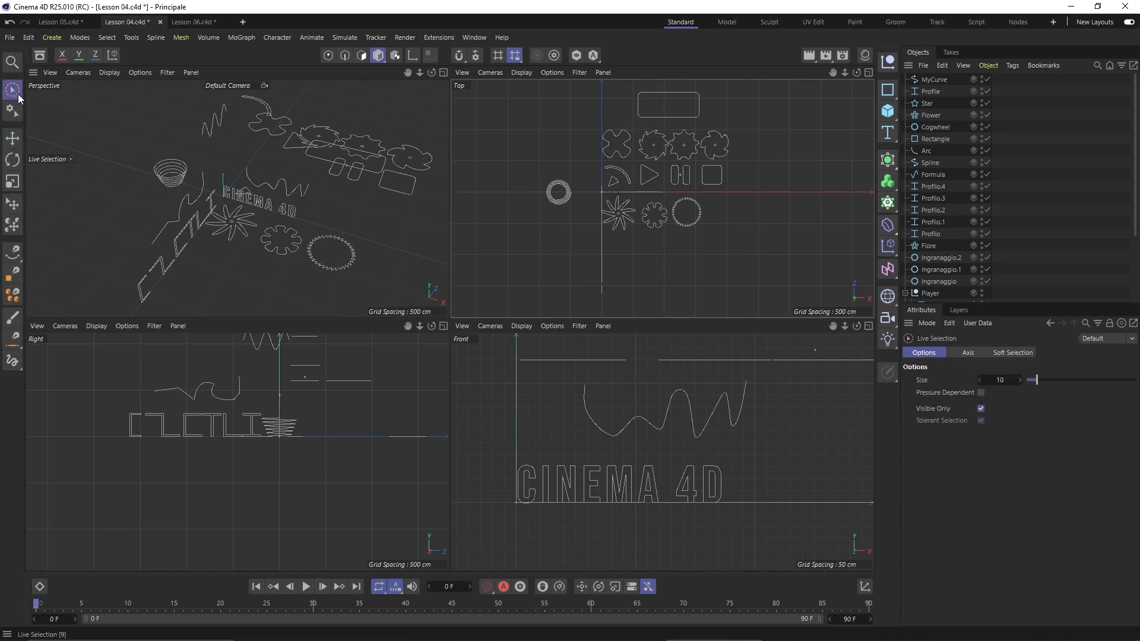
pyautogui.click(20, 97)
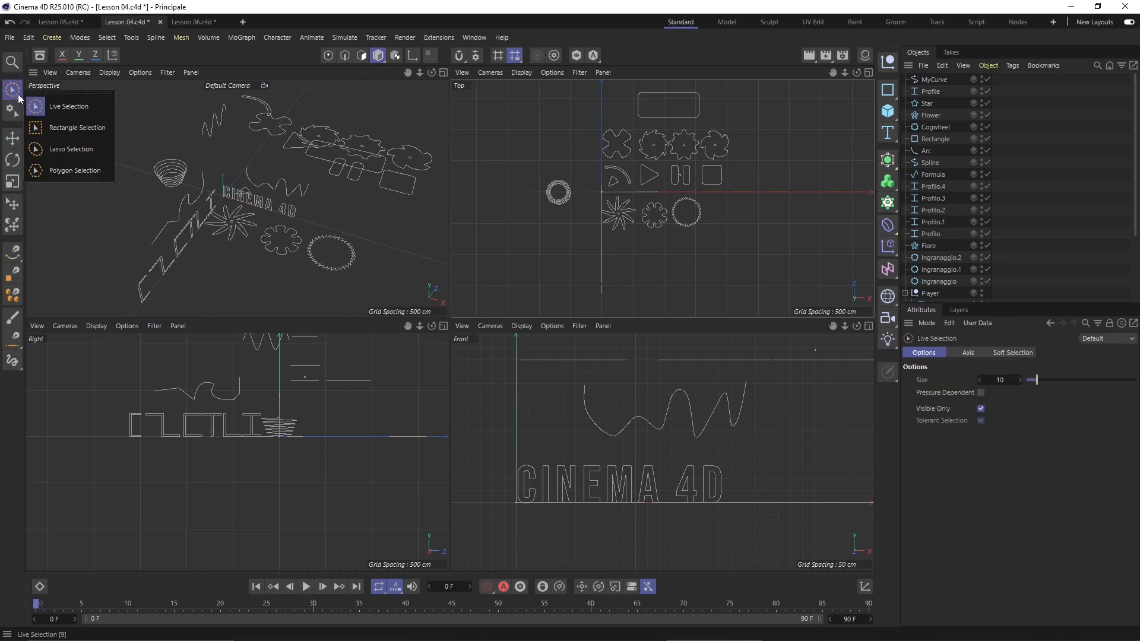
pyautogui.click(62, 129)
pyautogui.scroll(2, 593, 139)
pyautogui.keyDown('alt'); pyautogui.moveTo(596, 148); pyautogui.dragTo(560, 180, button='middle'); pyautogui.keyUp('alt')
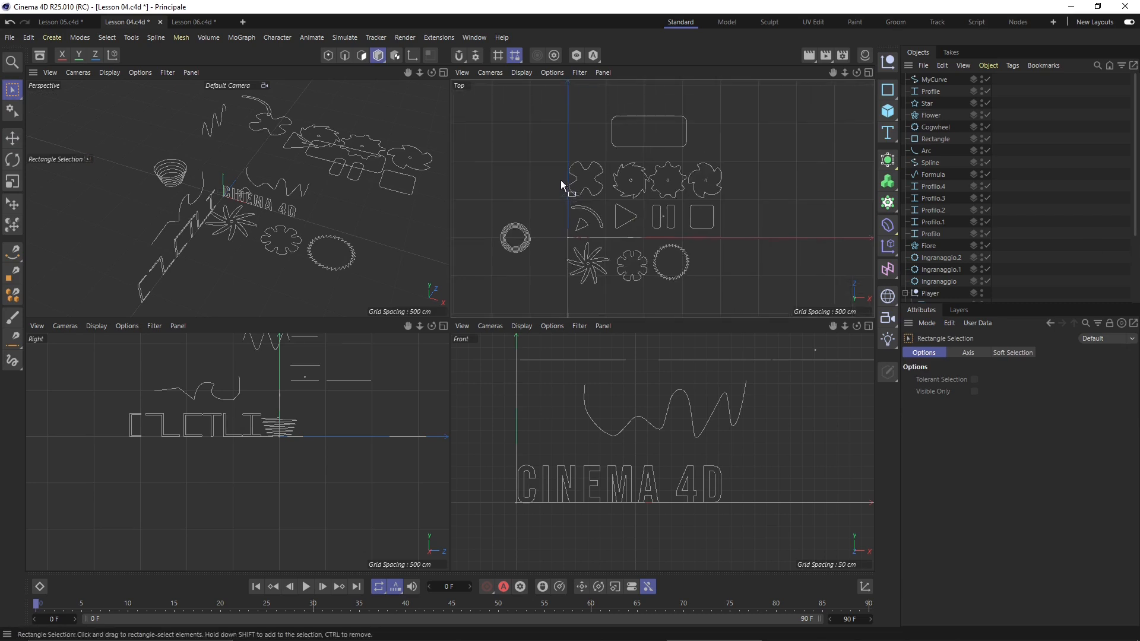
pyautogui.scroll(-1, 546, 109)
pyautogui.moveTo(546, 110); pyautogui.dragTo(711, 212)
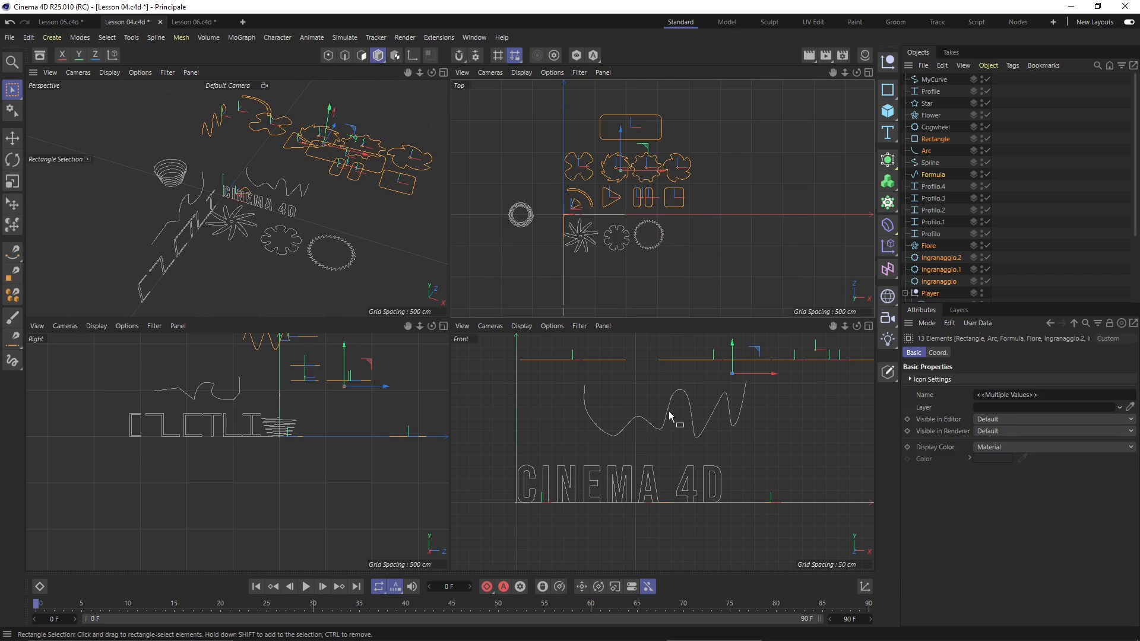
pyautogui.scroll(4, 172, 445)
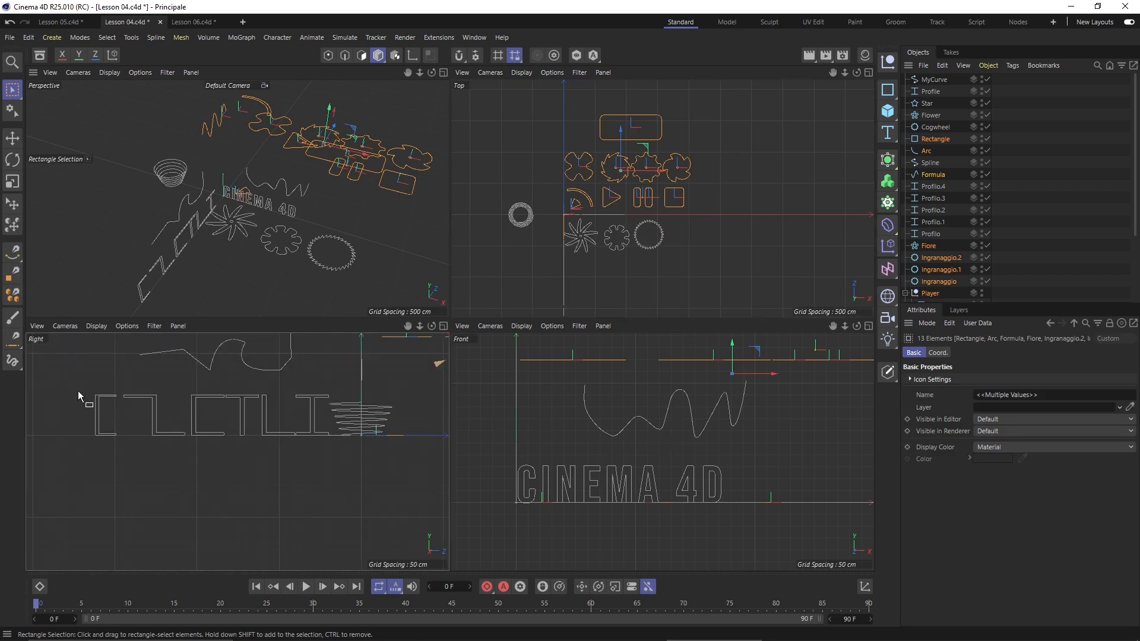
pyautogui.moveTo(77, 390); pyautogui.dragTo(354, 454)
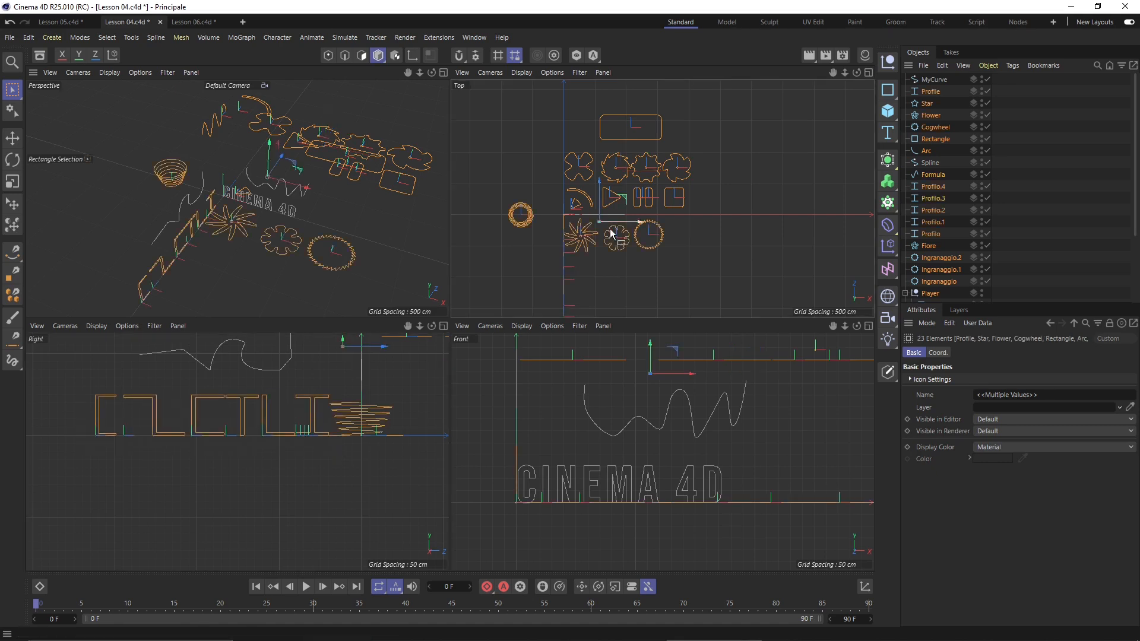
# Remove the star, flower, cogwheel, spiral, formula and both arc splines from the selection.
pyautogui.scroll(4, 614, 254)
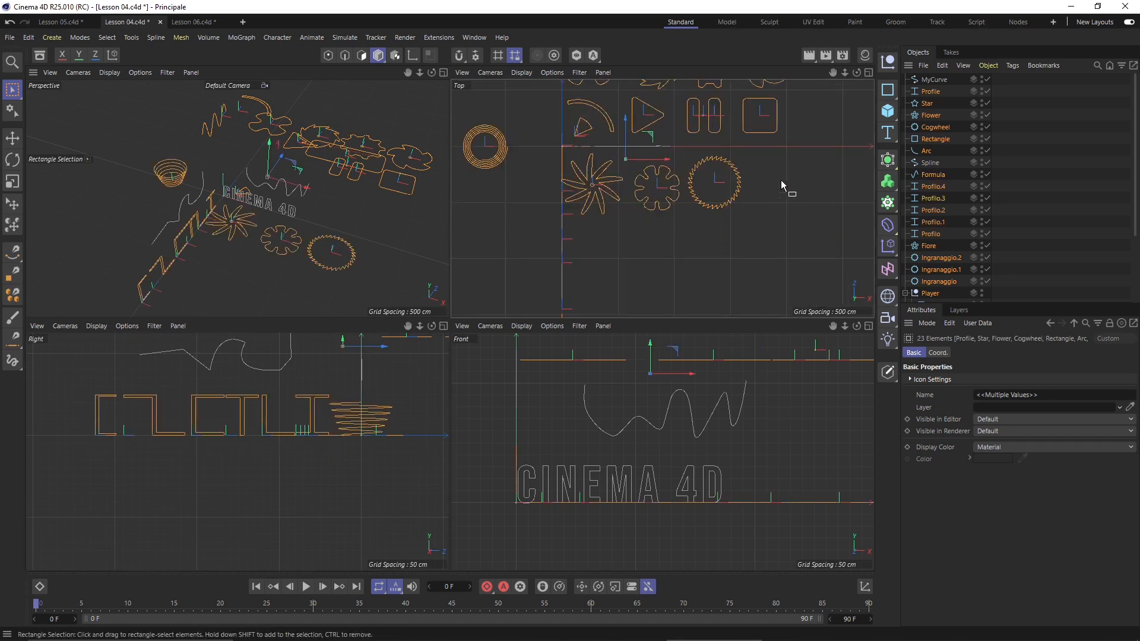
pyautogui.moveTo(784, 175); pyautogui.dragTo(597, 215)
pyautogui.keyDown('ctrl'); pyautogui.moveTo(540, 114); pyautogui.dragTo(481, 159); pyautogui.keyUp('ctrl')
pyautogui.moveTo(229, 116)
pyautogui.keyDown('ctrl'); pyautogui.mouseDown()
pyautogui.moveTo(228, 130)
pyautogui.moveTo(207, 124)
pyautogui.mouseUp(); pyautogui.keyUp('ctrl')
pyautogui.keyDown('ctrl'); pyautogui.moveTo(288, 91); pyautogui.dragTo(252, 113); pyautogui.keyUp('ctrl')
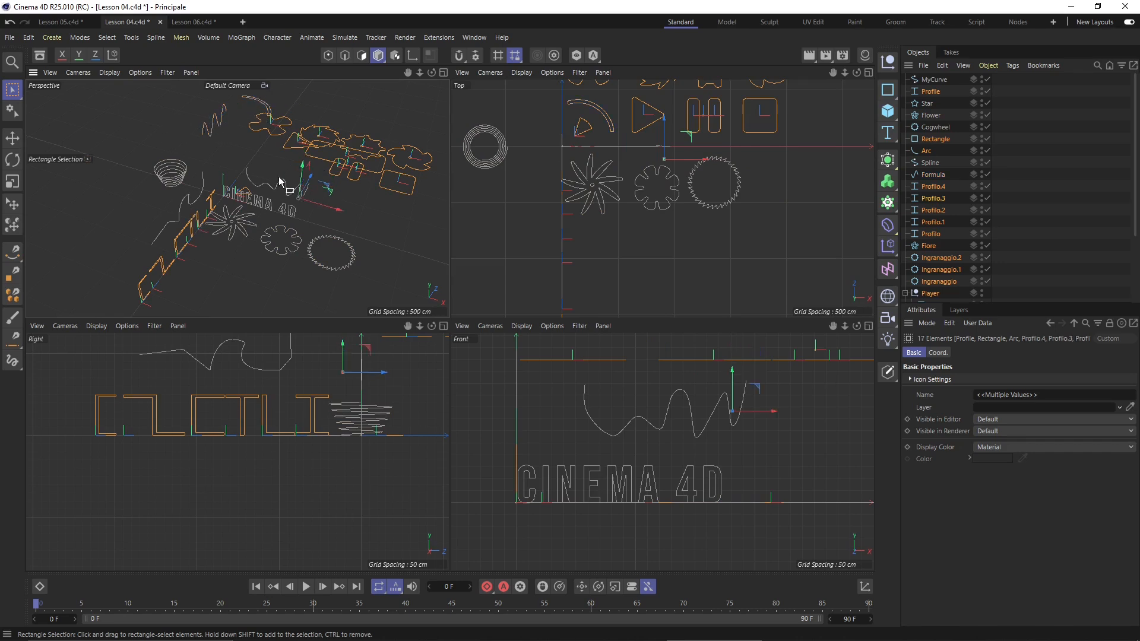
pyautogui.keyDown('alt'); pyautogui.moveTo(295, 199); pyautogui.dragTo(296, 202); pyautogui.keyUp('alt')
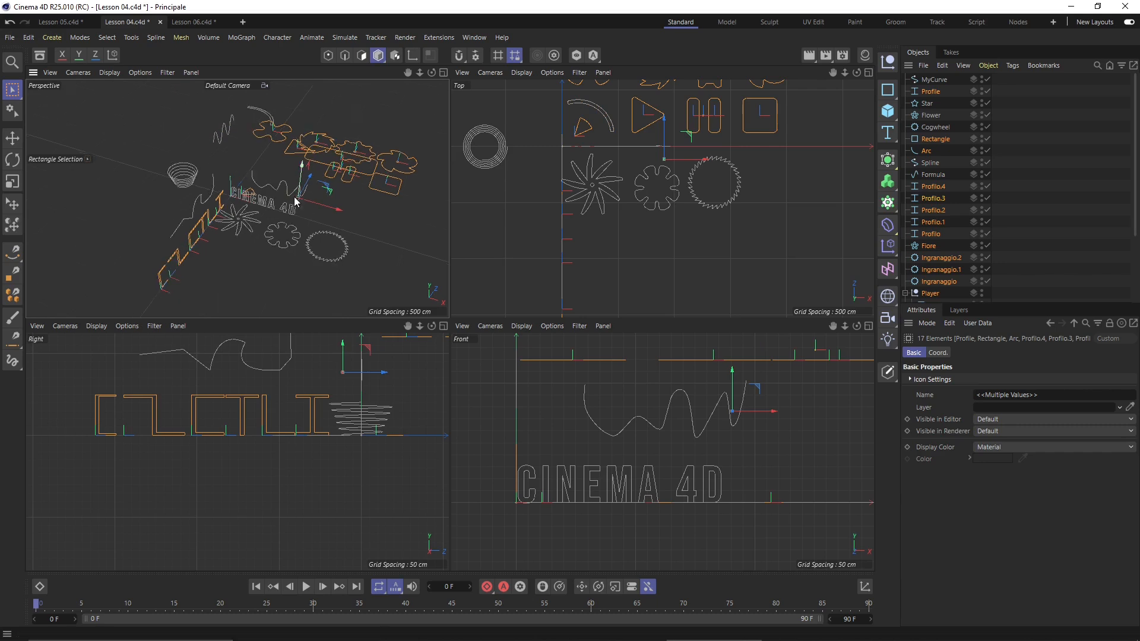
pyautogui.scroll(4, 256, 201)
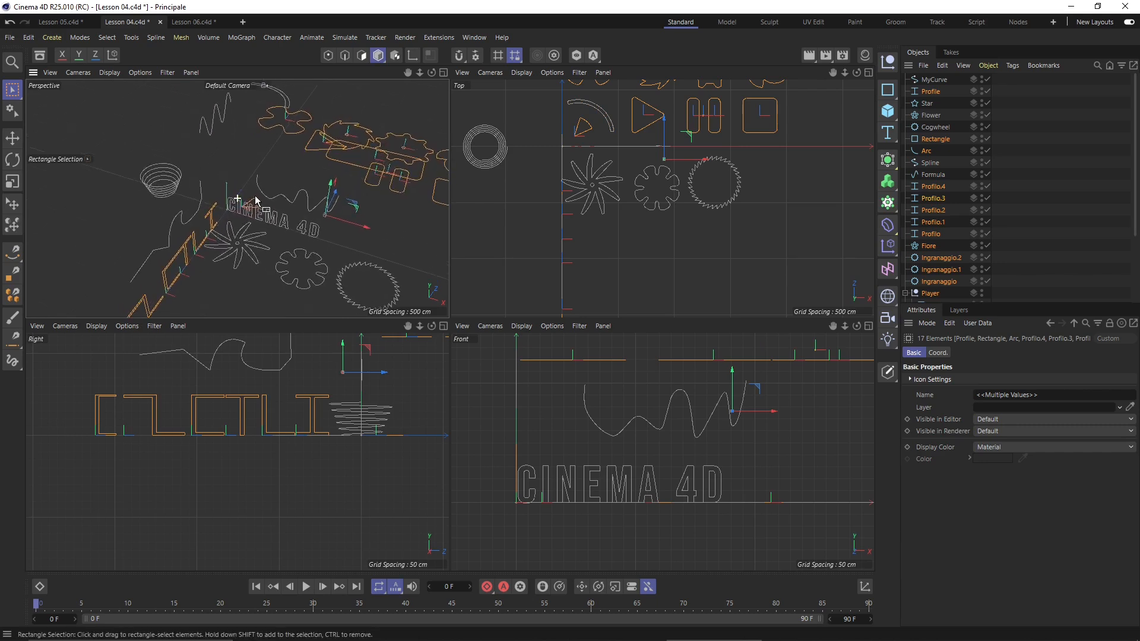
pyautogui.scroll(5, 256, 200)
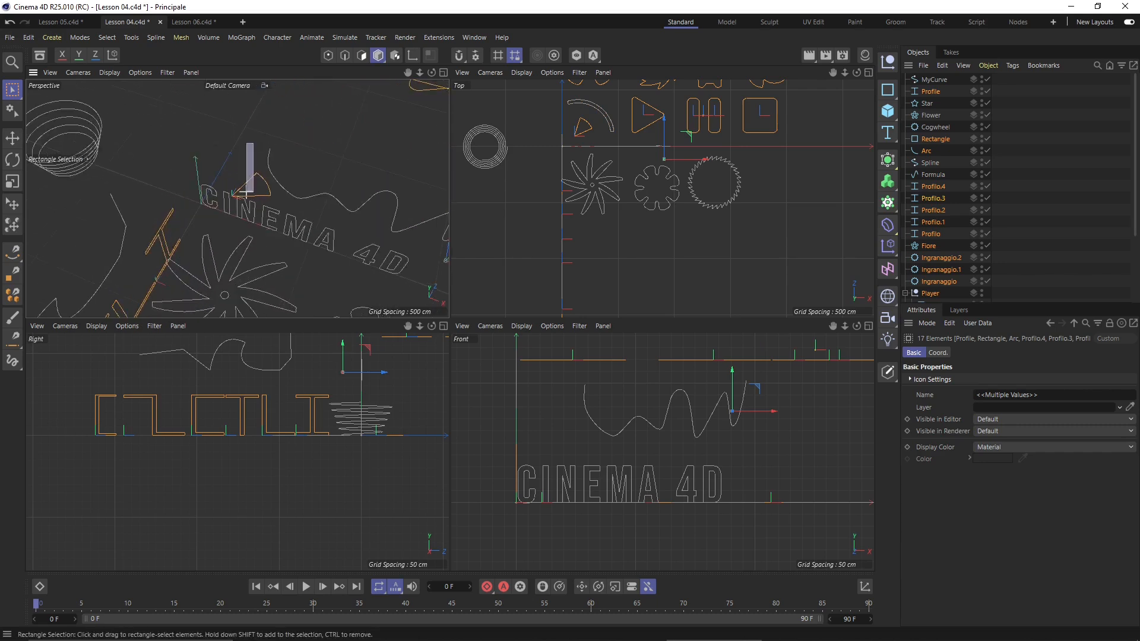
pyautogui.scroll(-10, 257, 202)
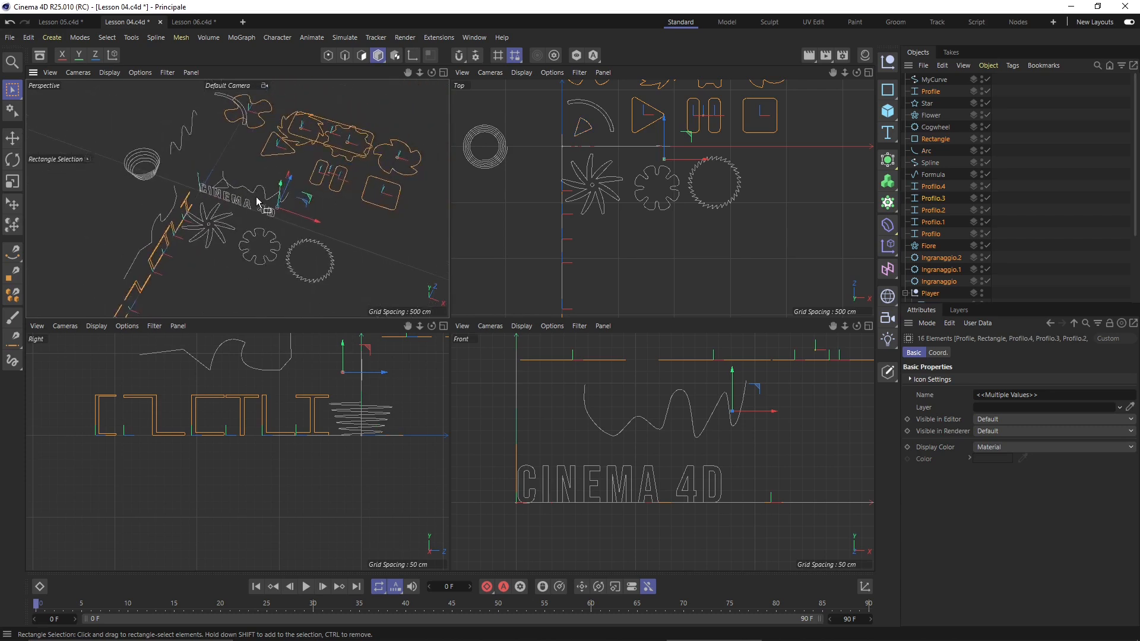
# Cut the selected splines from Lesson 04, paste them into the Lesson 06 project and clear the selection.
pyautogui.keyDown('alt'); pyautogui.moveTo(257, 200); pyautogui.dragTo(236, 215); pyautogui.keyUp('alt')
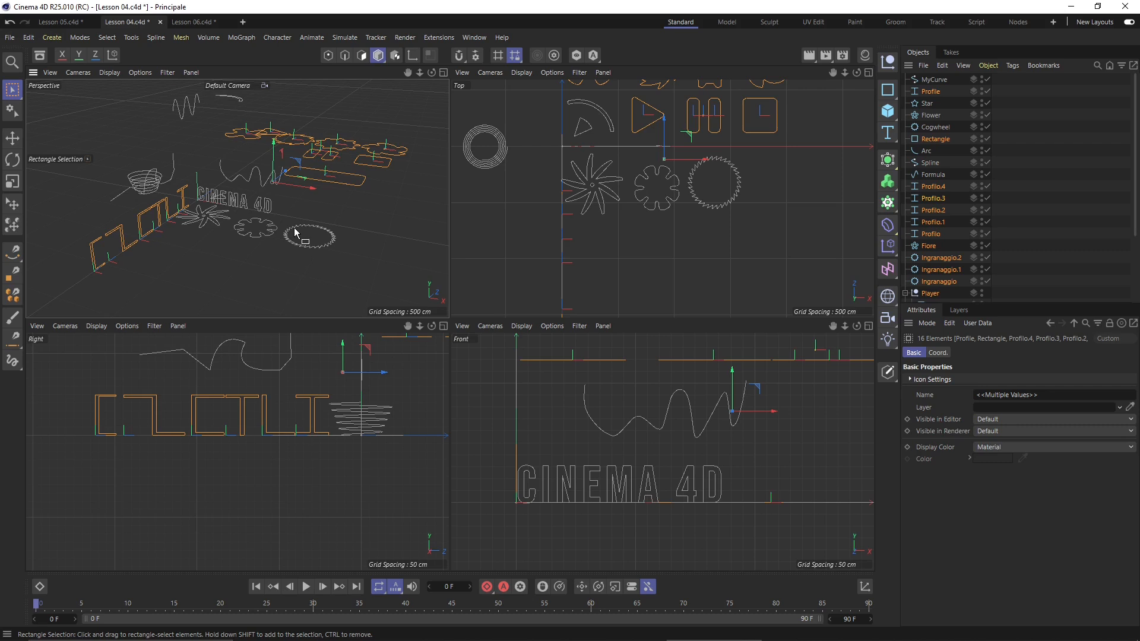
pyautogui.press('Delete')
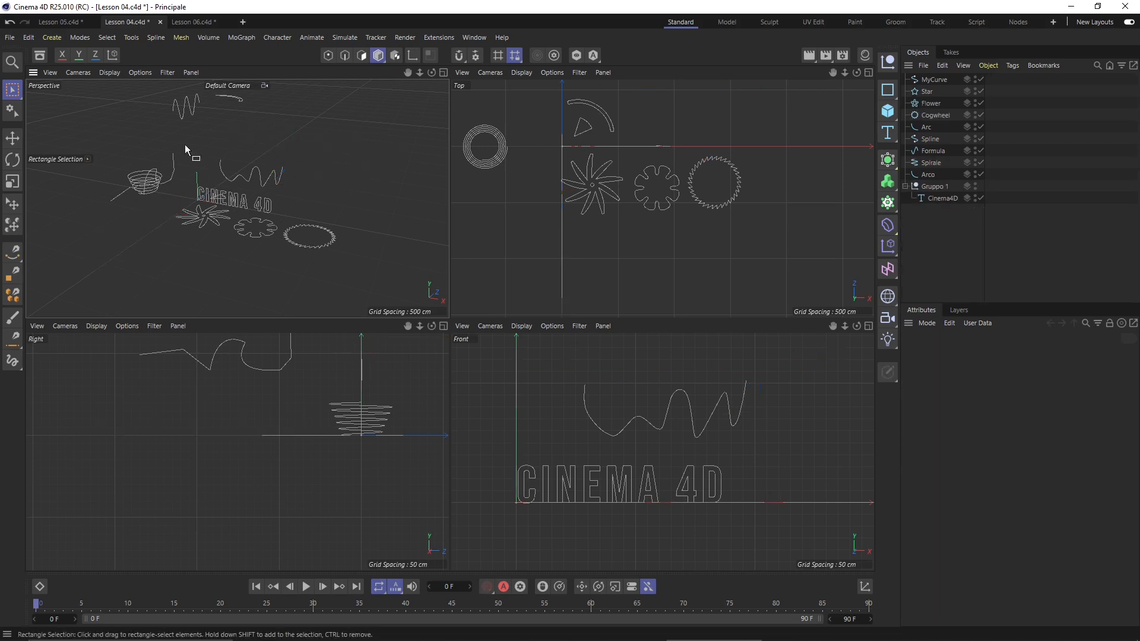
pyautogui.click(193, 22)
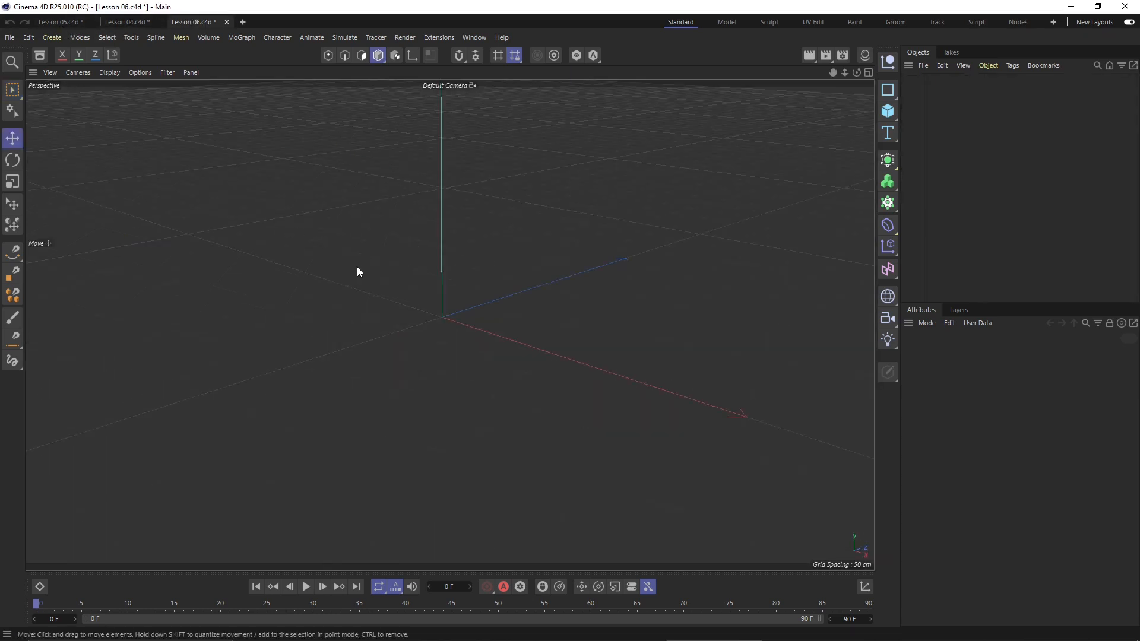
pyautogui.hotkey('ctrl', 'v')
pyautogui.scroll(-3, 448, 297)
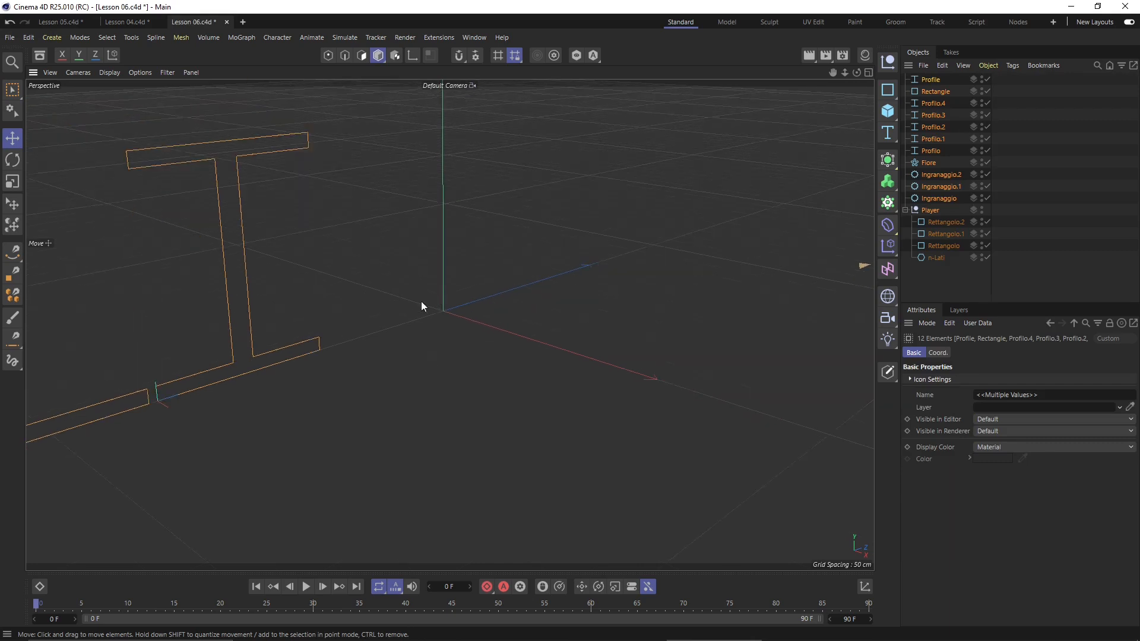
pyautogui.scroll(-8, 422, 305)
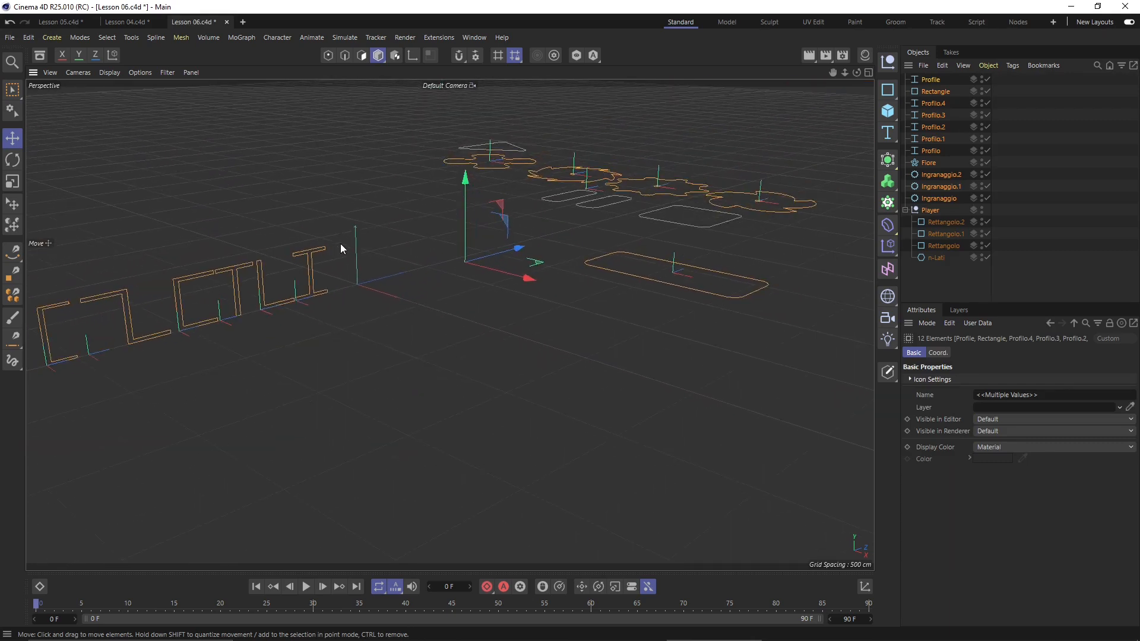
pyautogui.keyDown('alt'); pyautogui.moveTo(325, 235); pyautogui.dragTo(600, 289); pyautogui.keyUp('alt')
pyautogui.click(393, 209)
pyautogui.scroll(-1, 393, 209)
pyautogui.moveTo(361, 297)
pyautogui.keyDown('alt'); pyautogui.mouseDown()
pyautogui.moveTo(359, 262)
pyautogui.moveTo(370, 276)
pyautogui.mouseUp(); pyautogui.keyUp('alt')
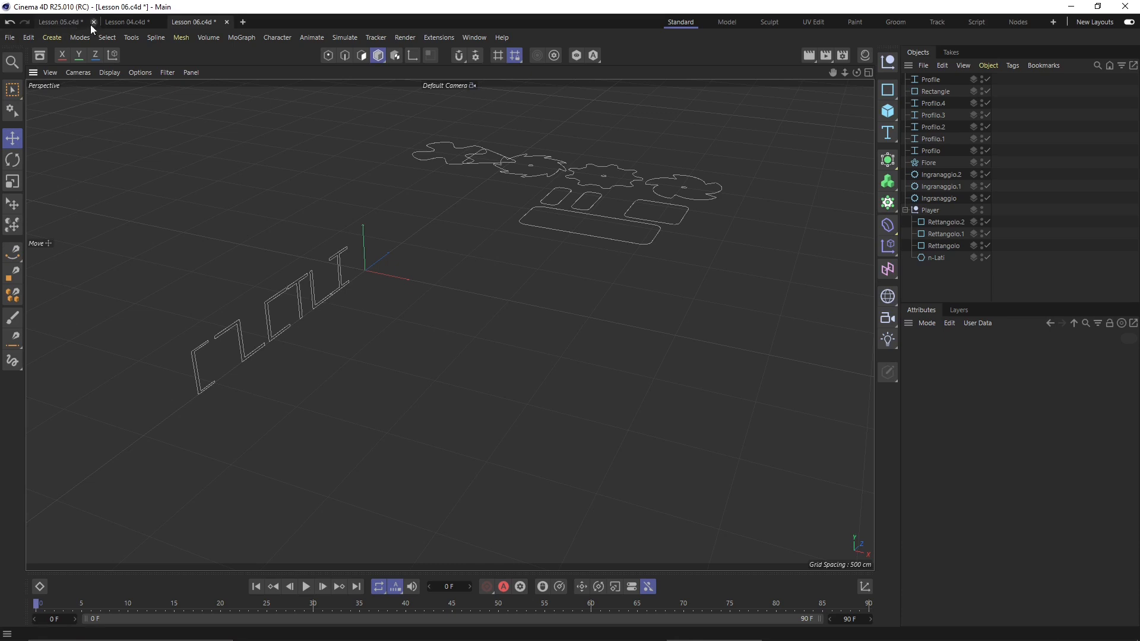
# In Lesson 05, rectangle-select the CINEMA 4D text with its platform and columns, the figure, both landscapes, the three tubes and the torus.
pyautogui.click(67, 23)
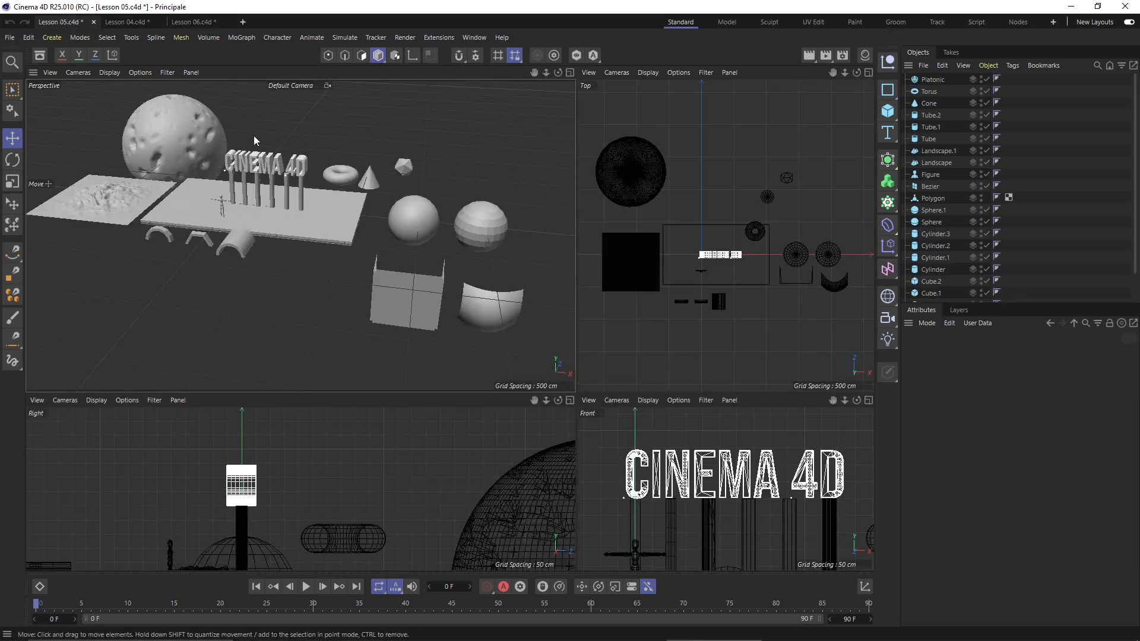
pyautogui.scroll(-2, 41, 101)
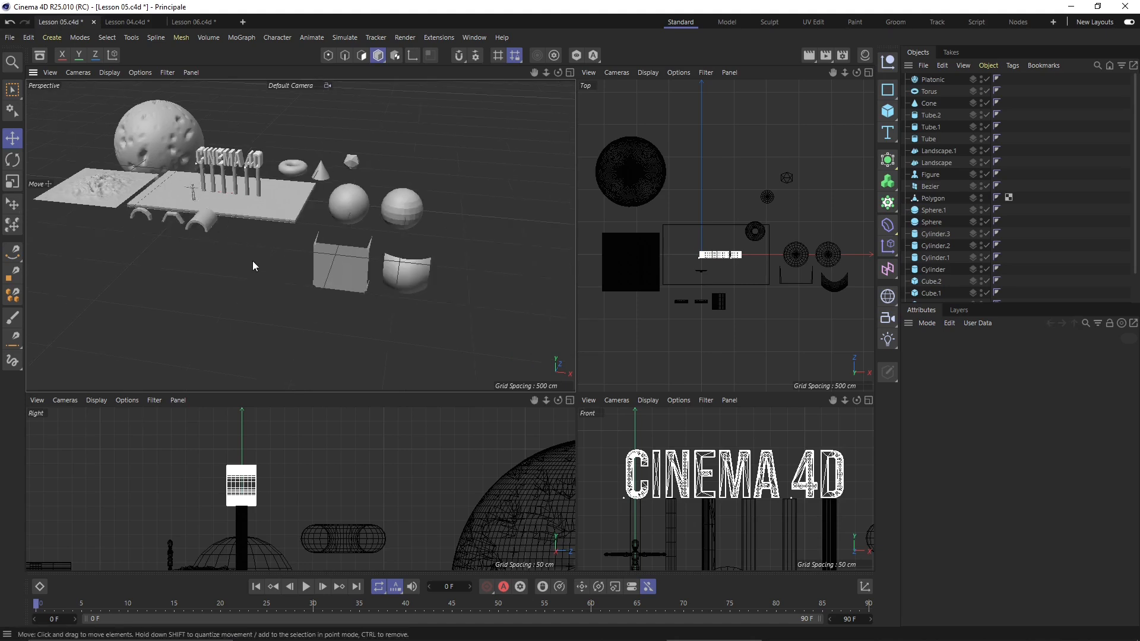
pyautogui.keyDown('alt'); pyautogui.moveTo(252, 261); pyautogui.dragTo(319, 279, button='middle'); pyautogui.keyUp('alt')
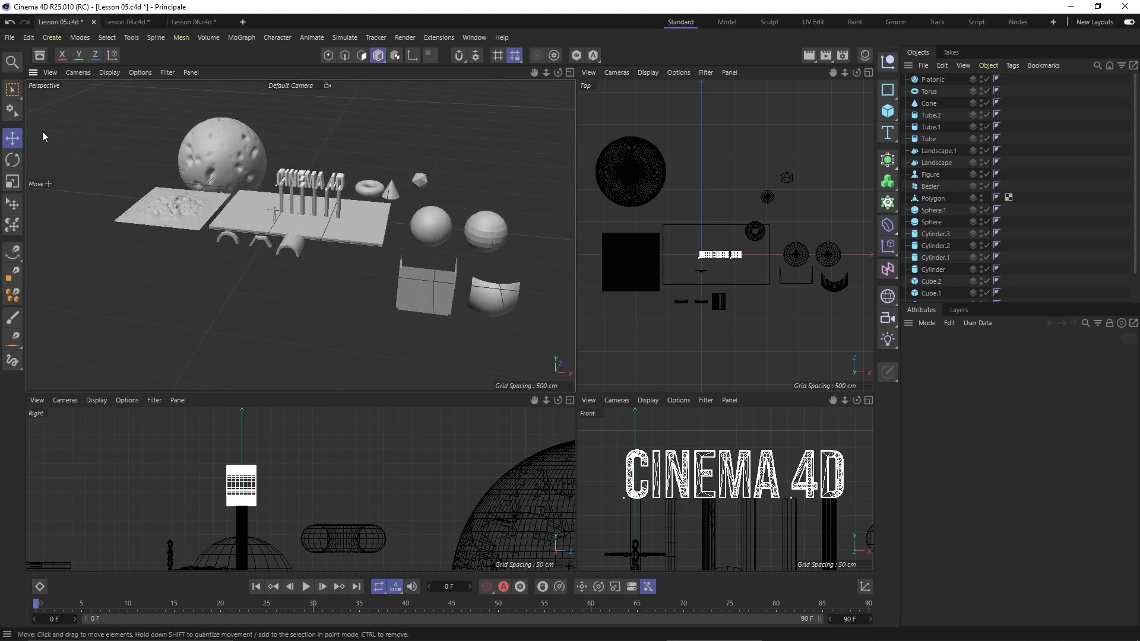
pyautogui.click(12, 89)
pyautogui.moveTo(87, 116); pyautogui.dragTo(401, 273)
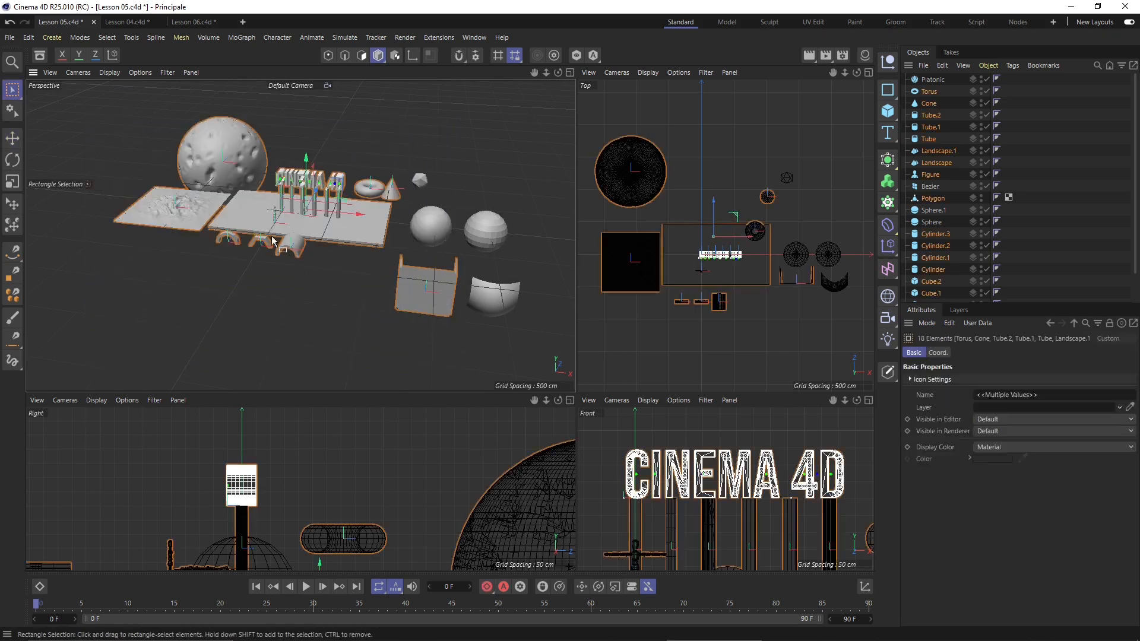
pyautogui.click(358, 152)
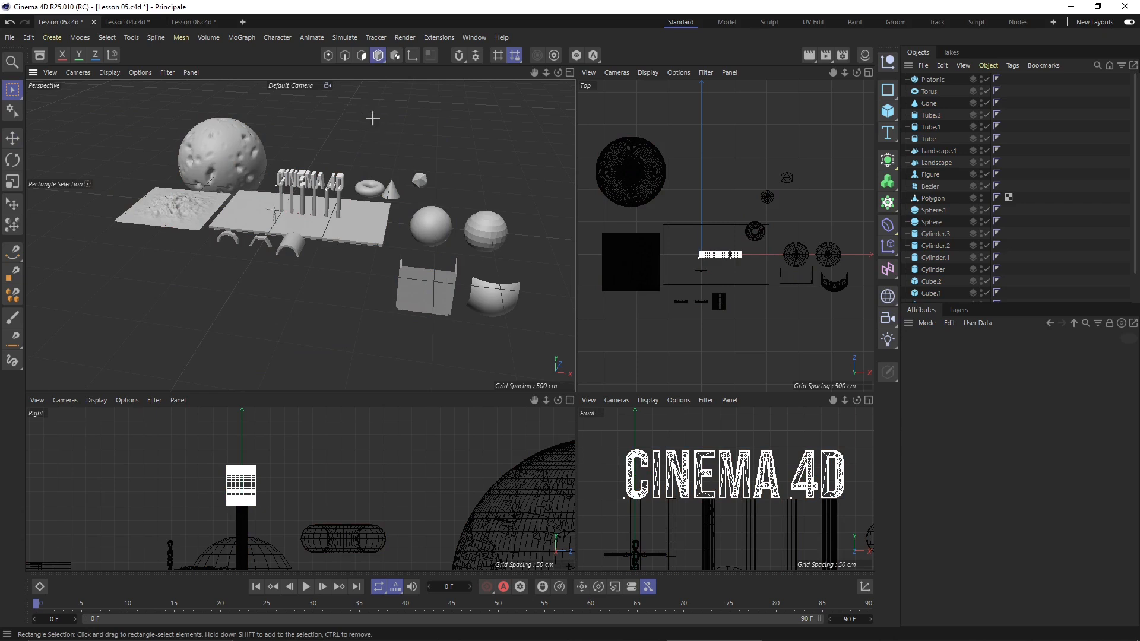
pyautogui.moveTo(372, 118); pyautogui.dragTo(60, 289)
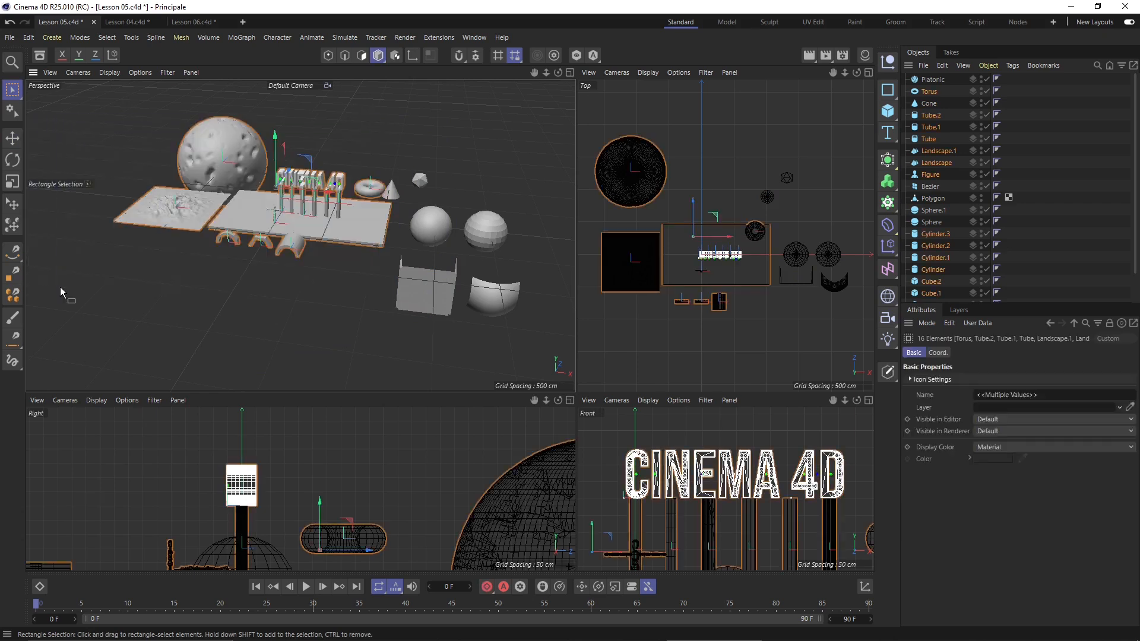
# Save the selected objects as a separate file named Cinema 4D objects in the Cinema 4D R25 folder.
pyautogui.click(13, 37)
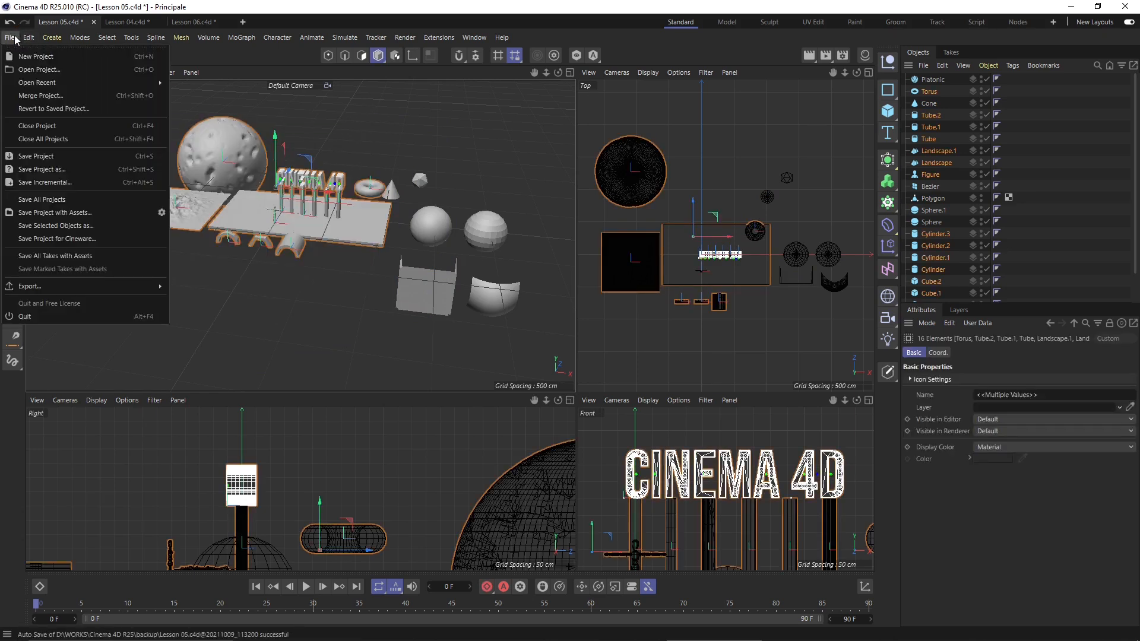
pyautogui.moveTo(9, 81)
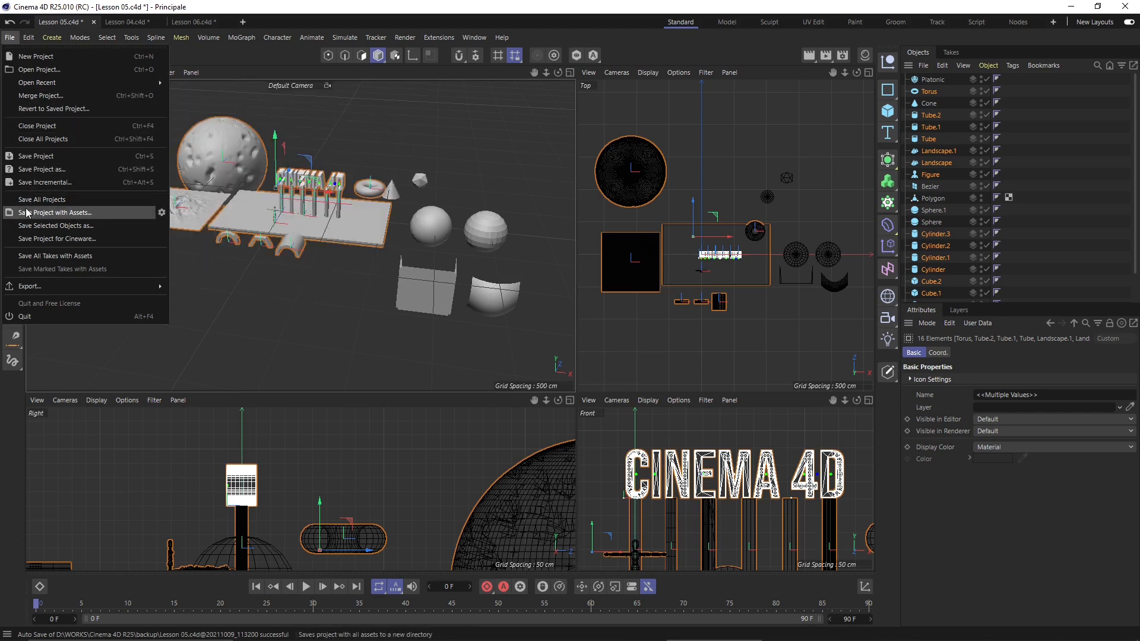
pyautogui.click(62, 229)
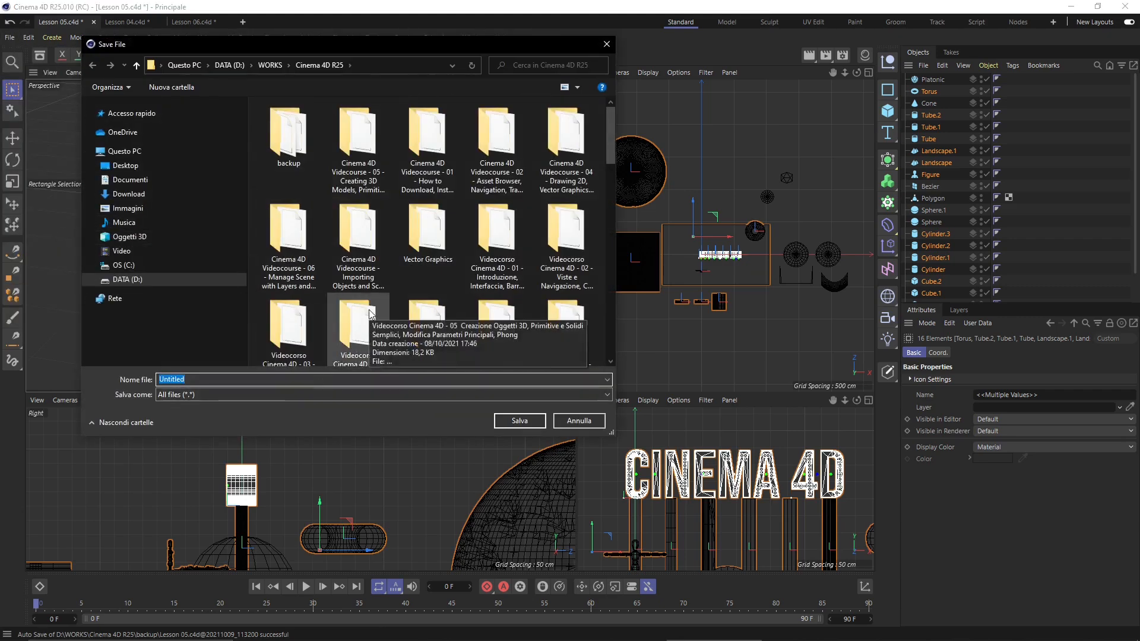
pyautogui.write('Cinem')
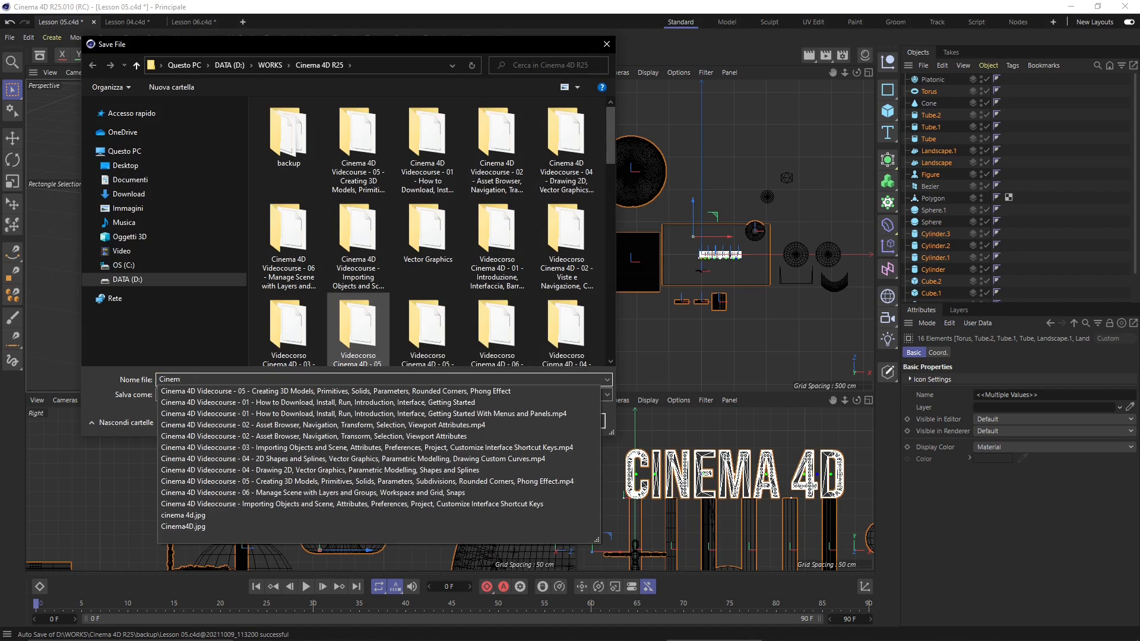
pyautogui.write('a 4D scene')
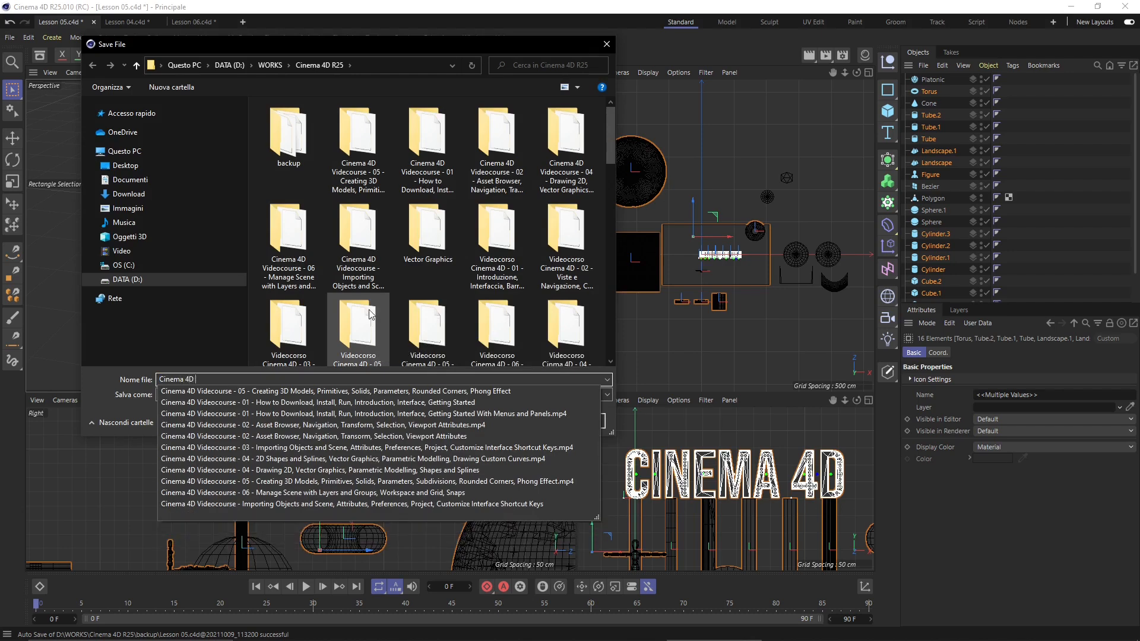
pyautogui.press('Return')
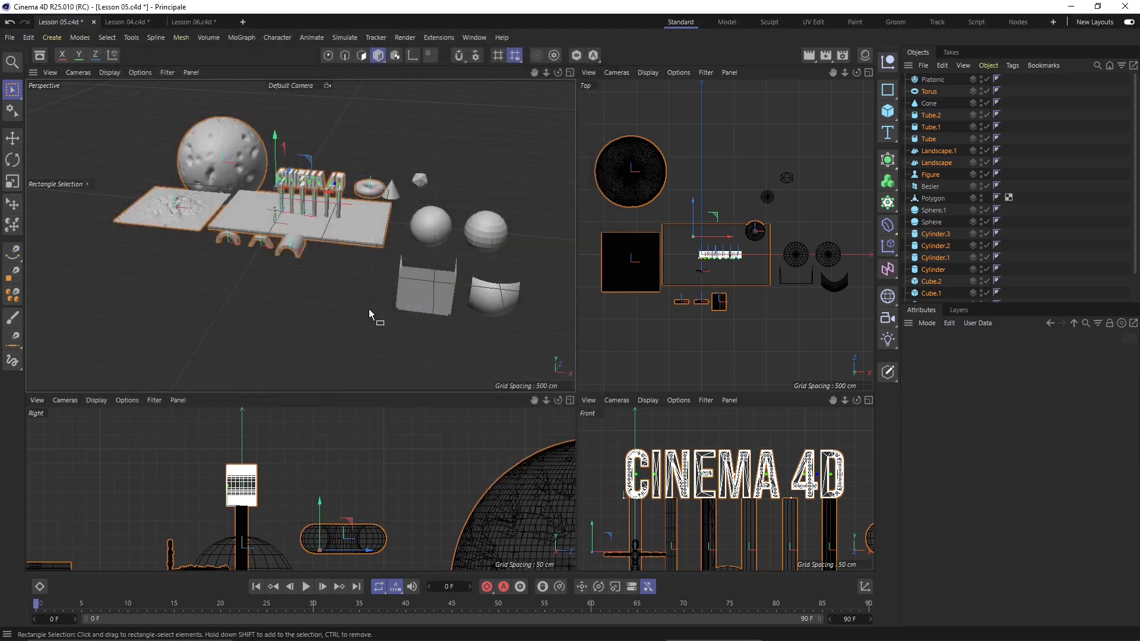
# Return to Lesson 06, start merging a project and show the Cinema 4D R25 folder's contents as a list.
pyautogui.click(127, 21)
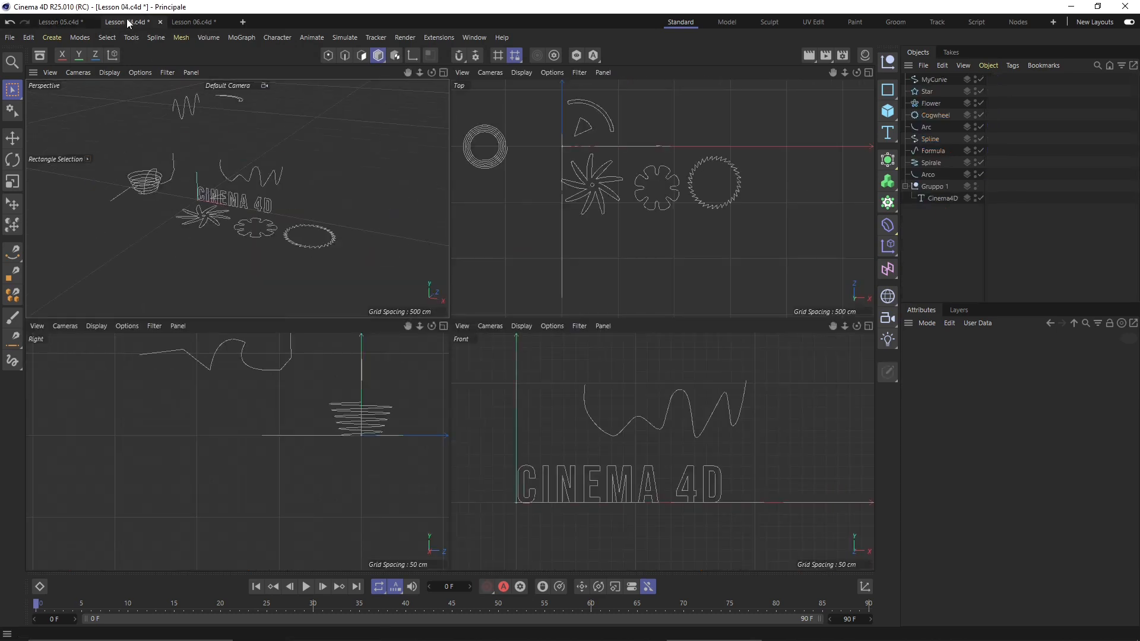
pyautogui.click(181, 22)
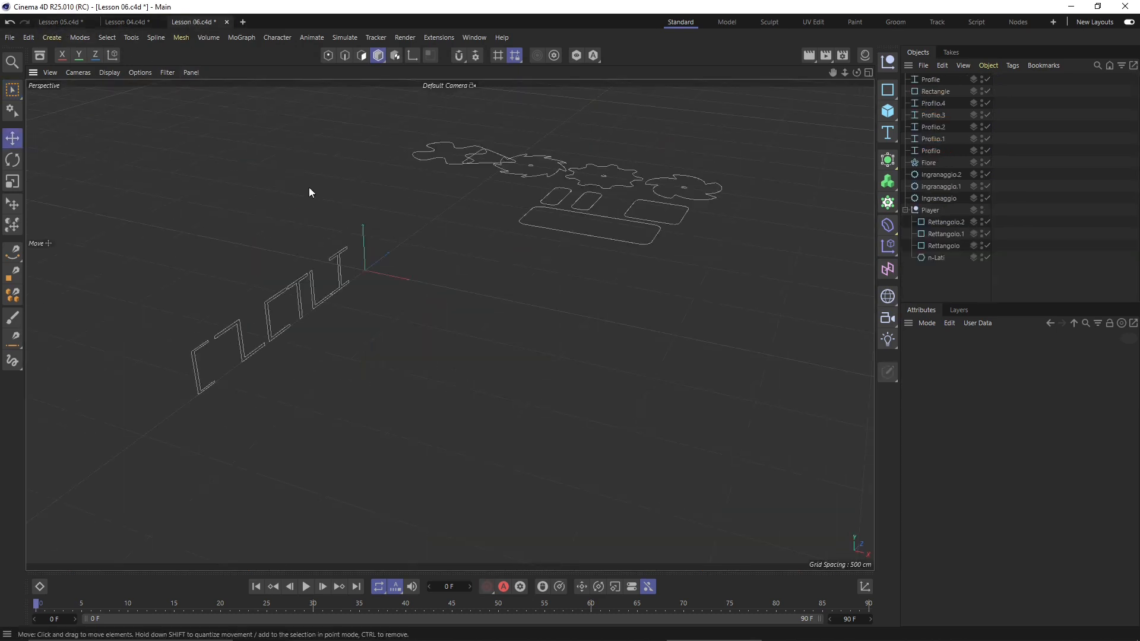
pyautogui.click(11, 38)
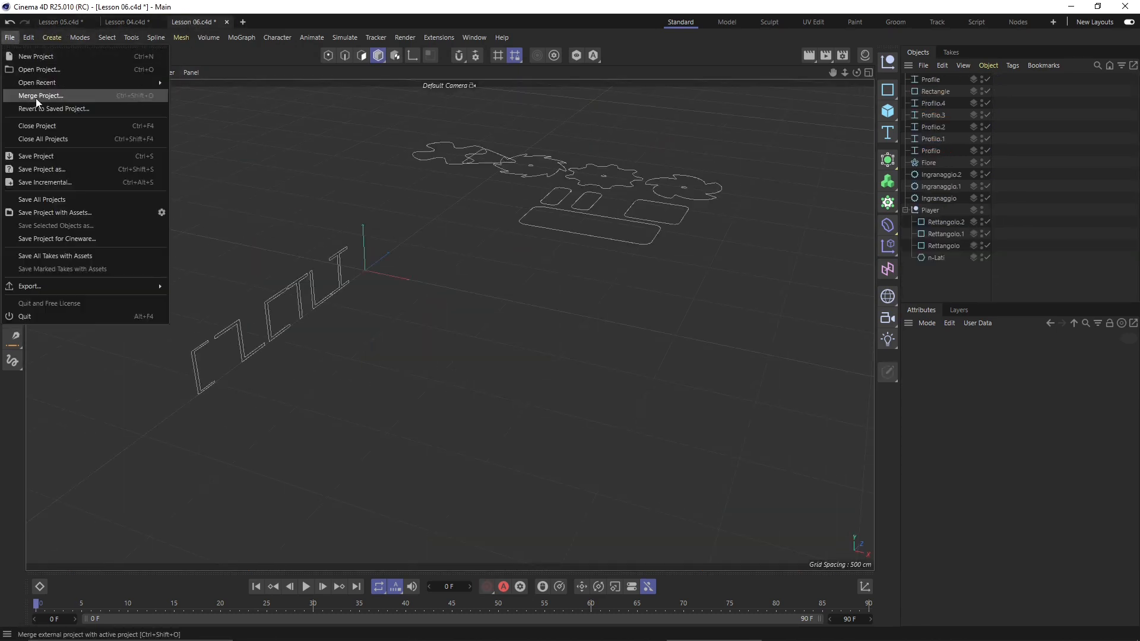
pyautogui.click(27, 98)
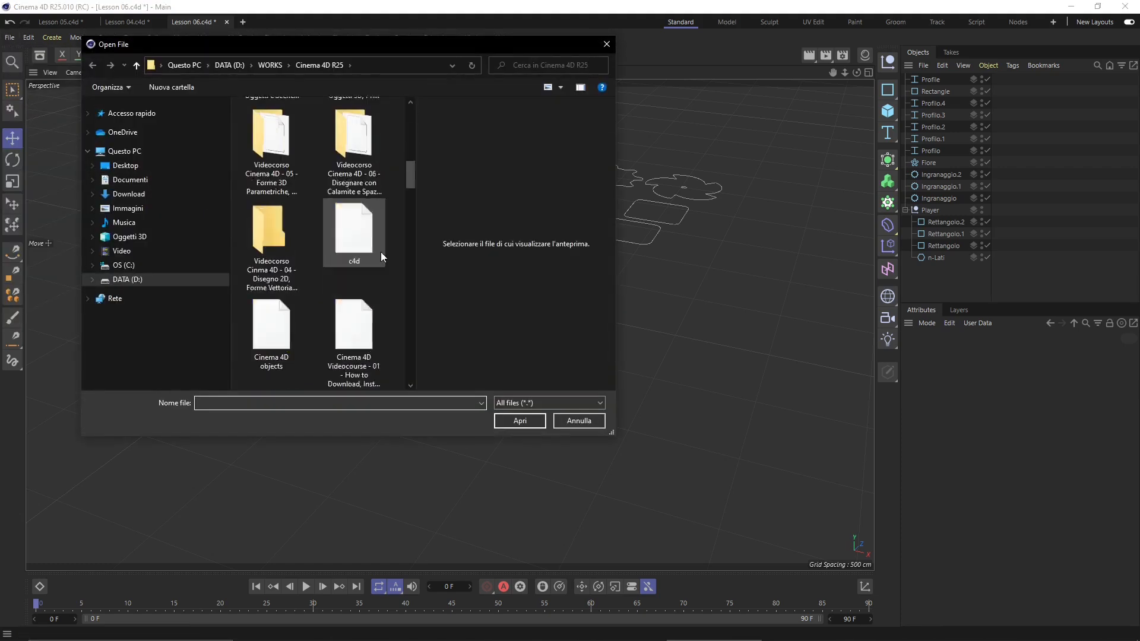
pyautogui.scroll(-5, 380, 252)
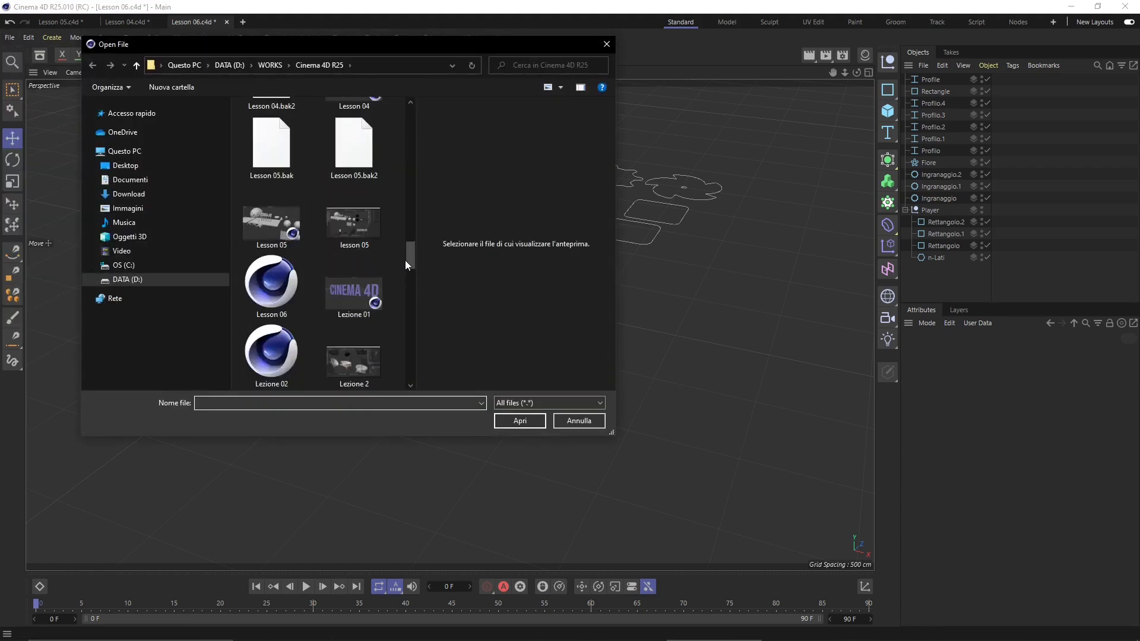
pyautogui.moveTo(407, 258); pyautogui.dragTo(433, 360)
pyautogui.click(580, 89)
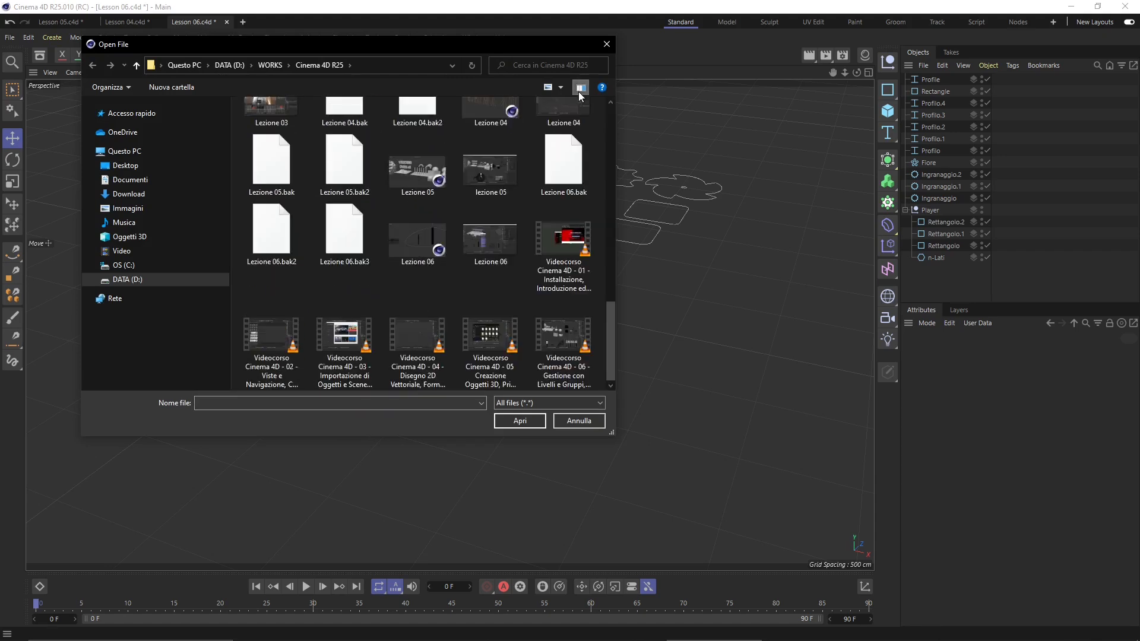
pyautogui.click(579, 89)
pyautogui.click(579, 89)
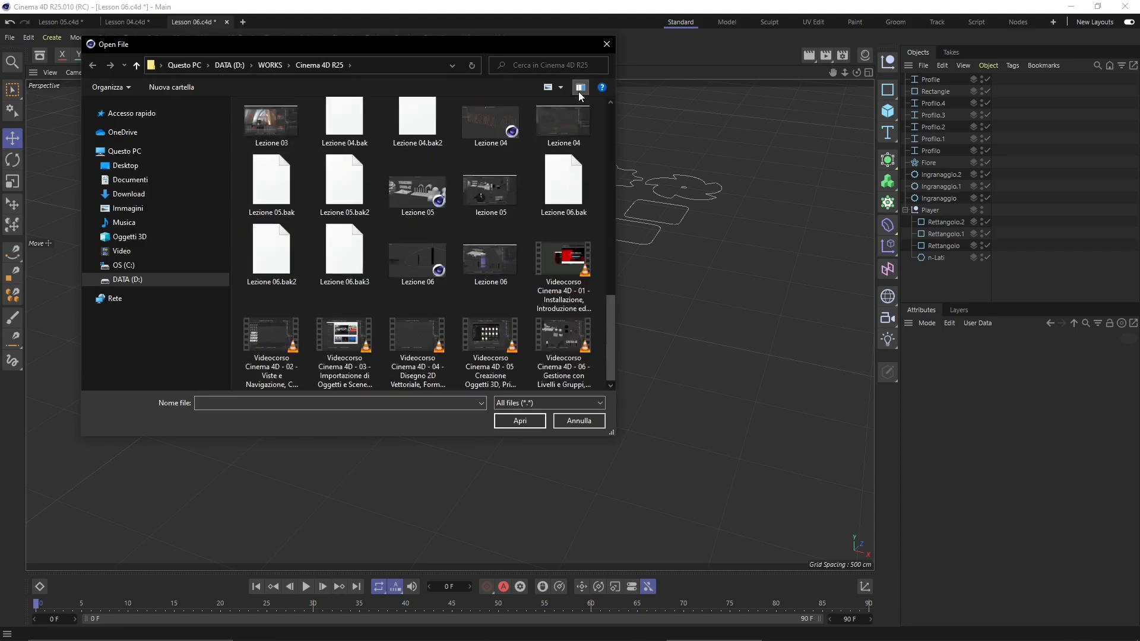
pyautogui.click(547, 88)
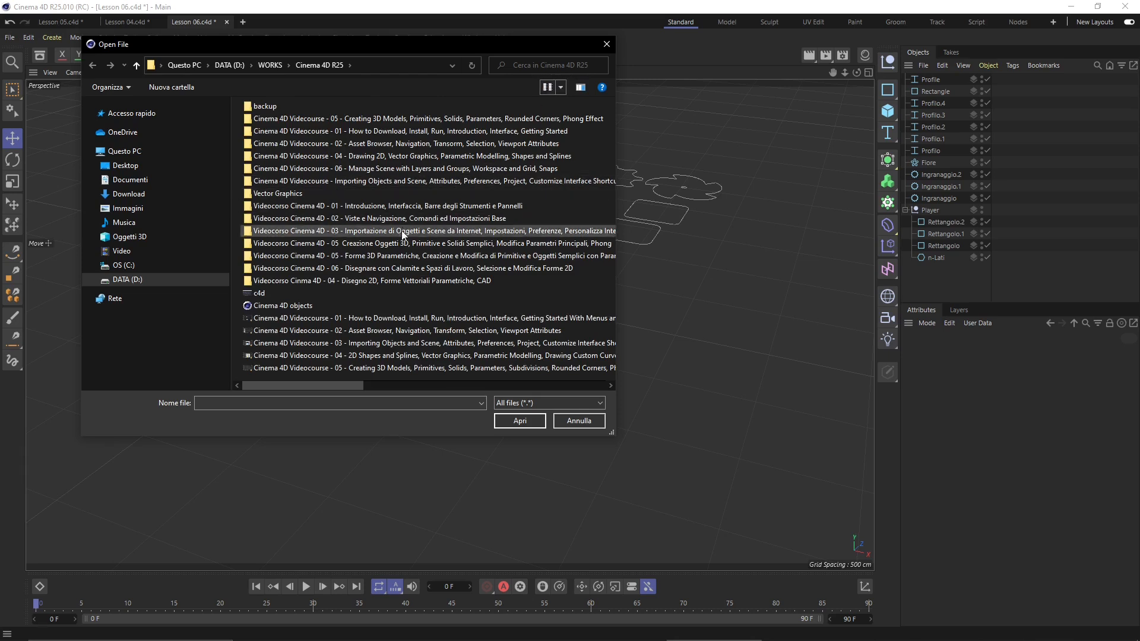
# Merge the Cinema 4D objects file into the Lesson 06 project.
pyautogui.click(286, 308)
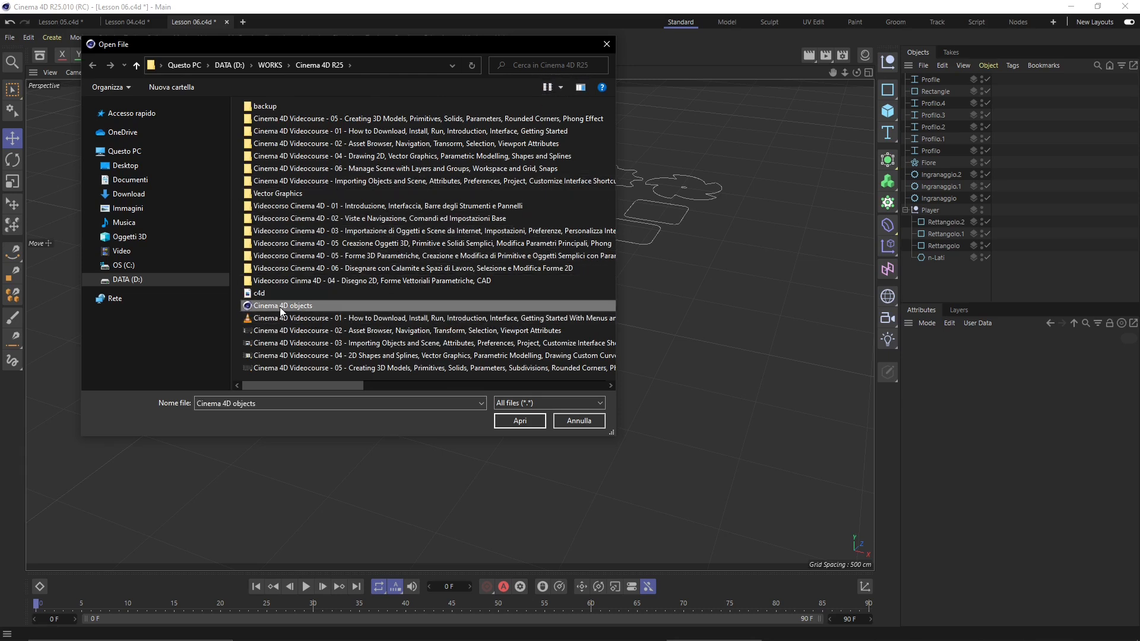
pyautogui.doubleClick(322, 305)
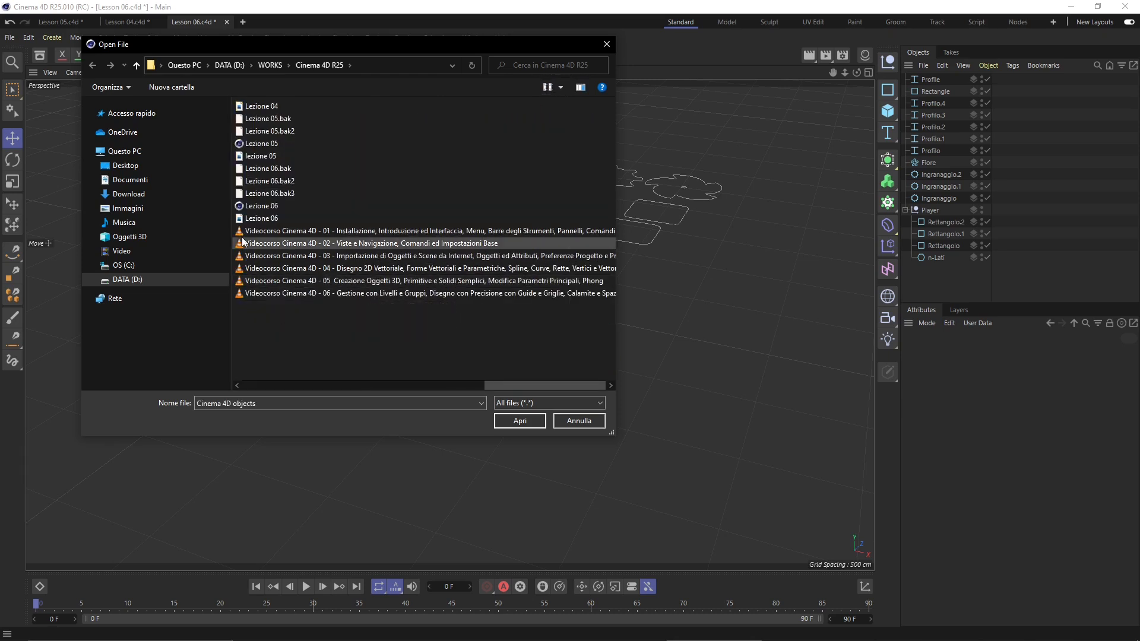
pyautogui.scroll(1, 258, 171)
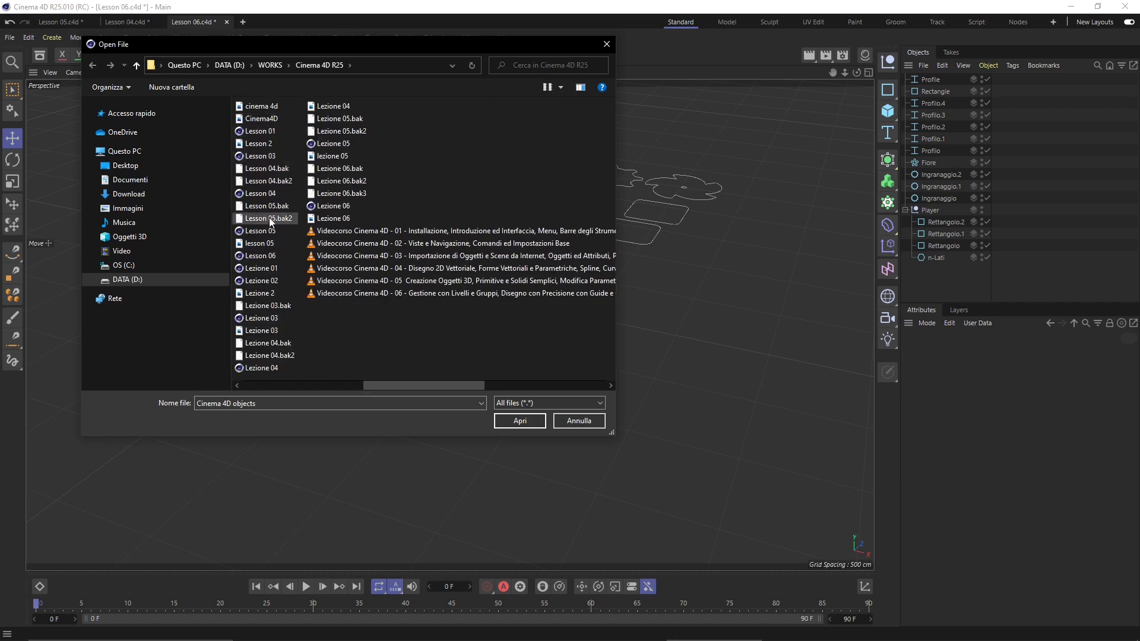
pyautogui.scroll(1, 269, 216)
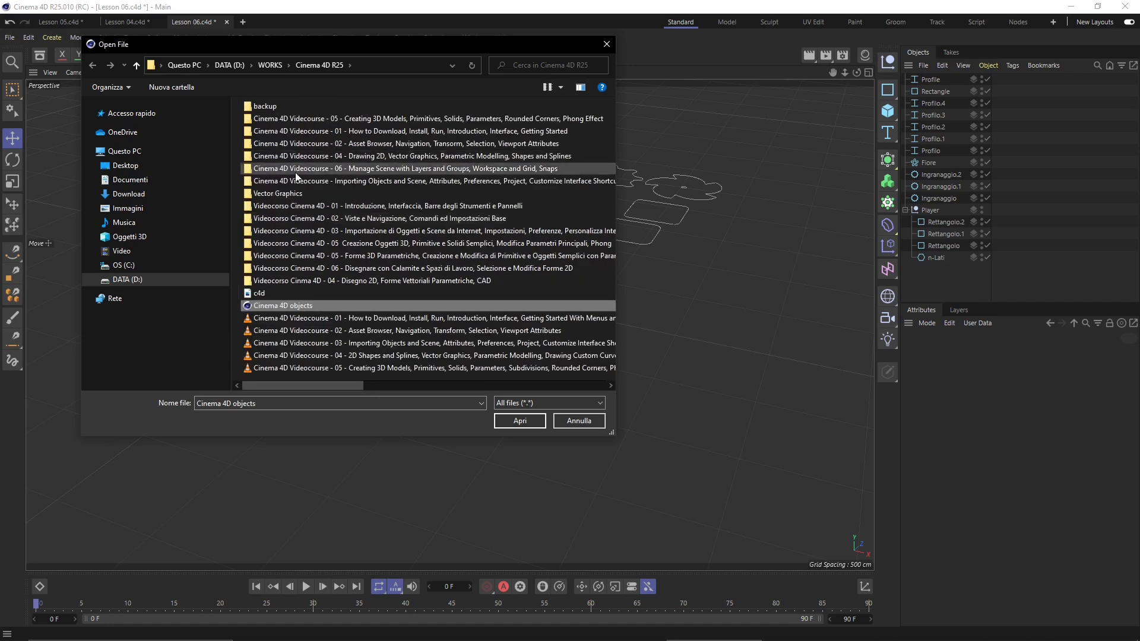
pyautogui.click(517, 404)
pyautogui.click(518, 414)
pyautogui.click(517, 419)
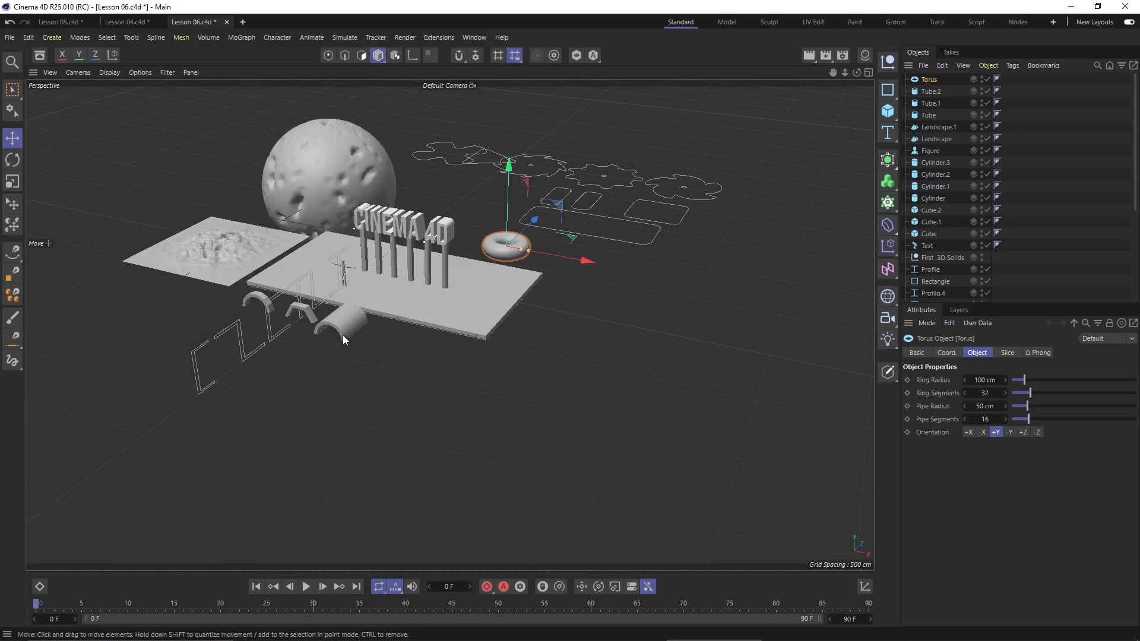
# Delete the merged torus and save the Lesson 06 project.
pyautogui.moveTo(570, 239)
pyautogui.mouseDown()
pyautogui.moveTo(683, 321)
pyautogui.moveTo(590, 244)
pyautogui.moveTo(575, 245)
pyautogui.mouseUp()
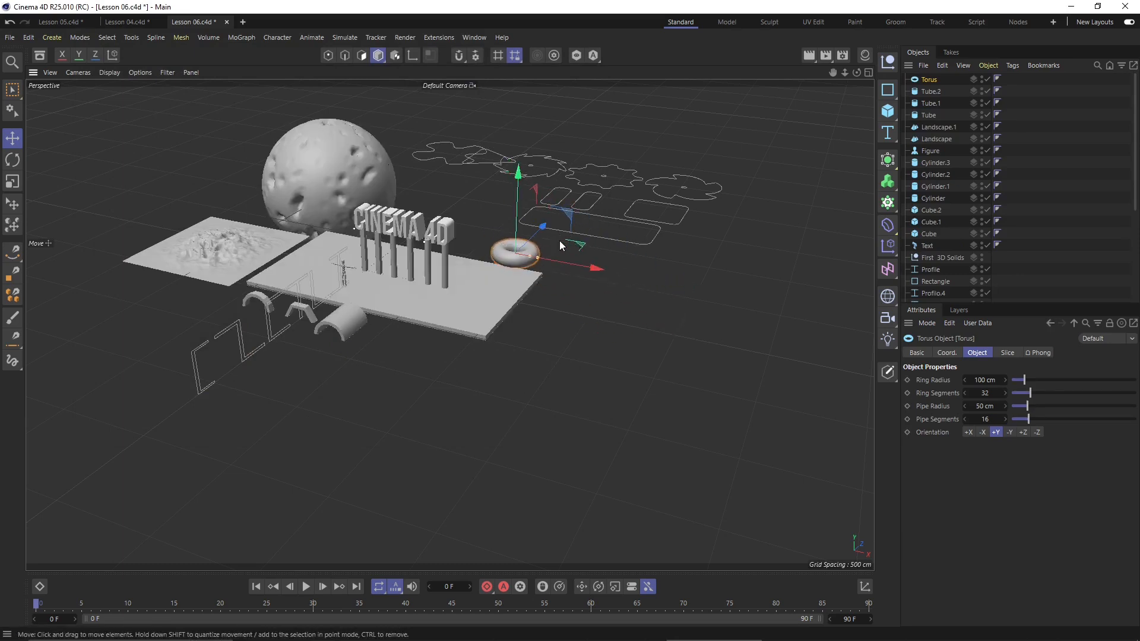
pyautogui.press('Delete')
pyautogui.keyDown('alt'); pyautogui.moveTo(389, 225); pyautogui.dragTo(434, 293, button='middle'); pyautogui.keyUp('alt')
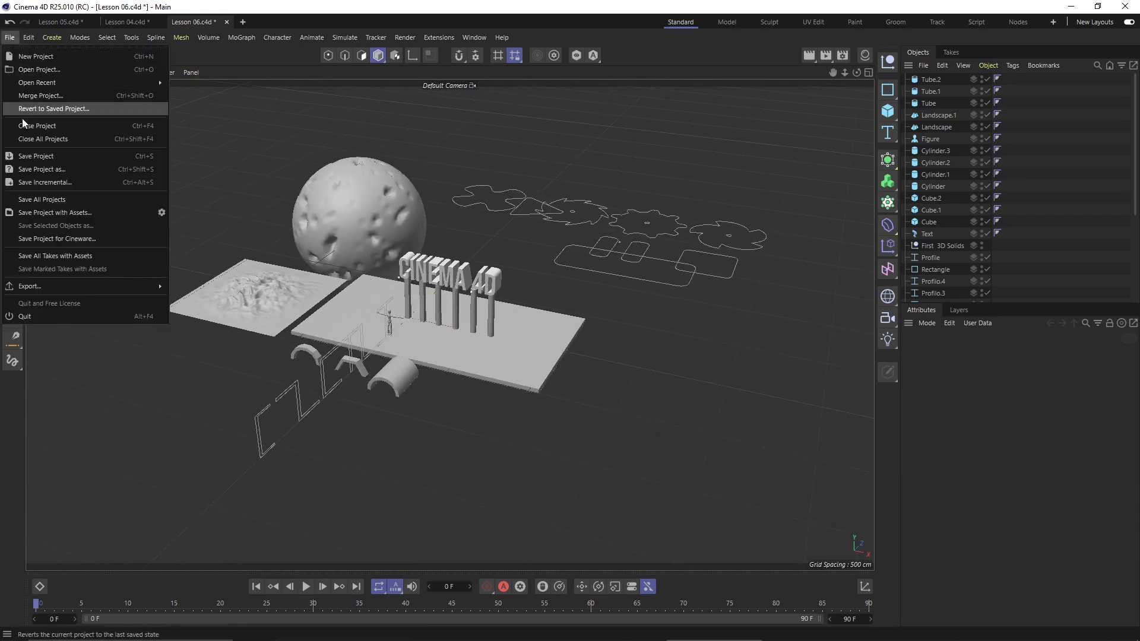
pyautogui.click(32, 158)
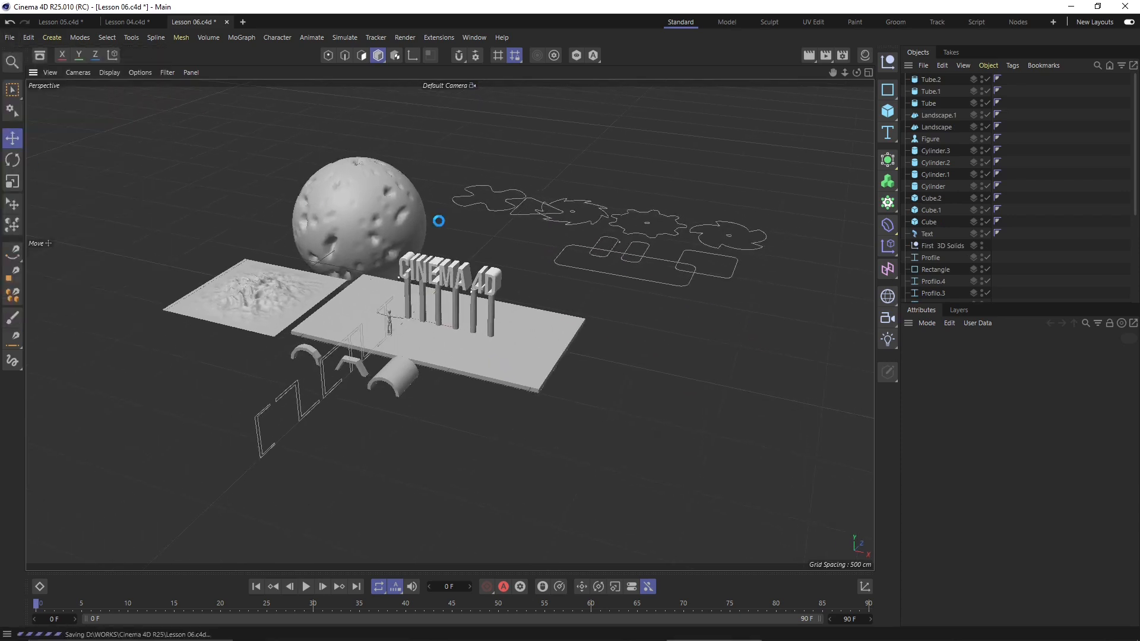
# Widen the object list beside the viewport and collapse the Player group in it.
pyautogui.scroll(3, 469, 267)
pyautogui.moveTo(463, 294)
pyautogui.keyDown('alt'); pyautogui.mouseDown()
pyautogui.moveTo(437, 321)
pyautogui.moveTo(452, 298)
pyautogui.moveTo(559, 303)
pyautogui.moveTo(628, 351)
pyautogui.moveTo(471, 343)
pyautogui.moveTo(464, 311)
pyautogui.mouseUp(); pyautogui.keyUp('alt')
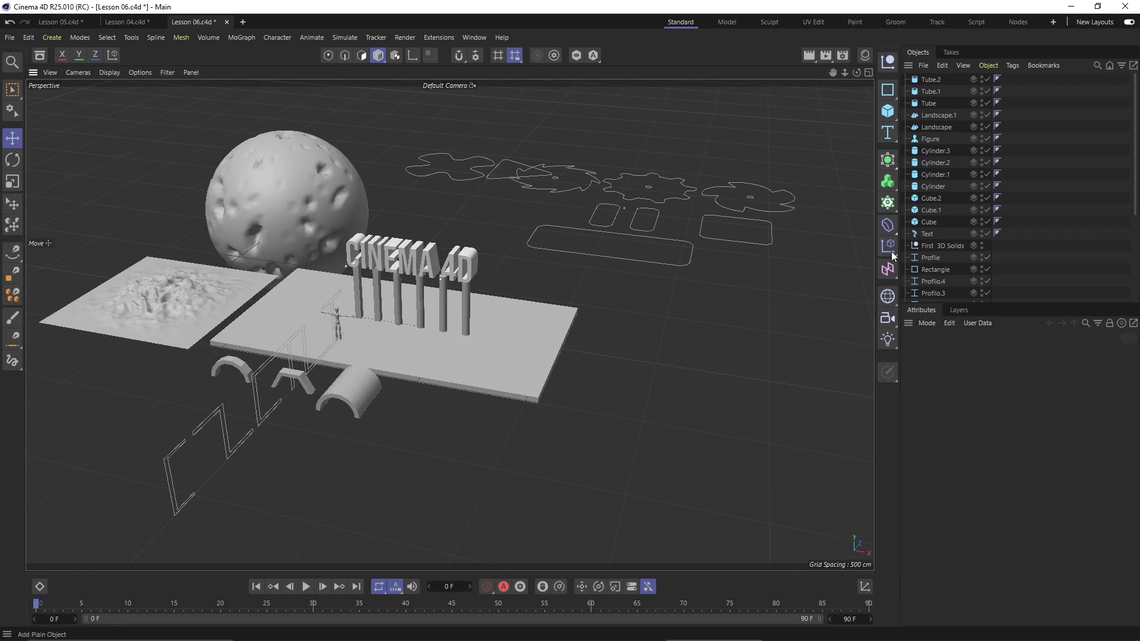
pyautogui.moveTo(900, 255); pyautogui.dragTo(840, 261)
pyautogui.keyDown('alt'); pyautogui.moveTo(531, 304); pyautogui.dragTo(515, 259); pyautogui.keyUp('alt')
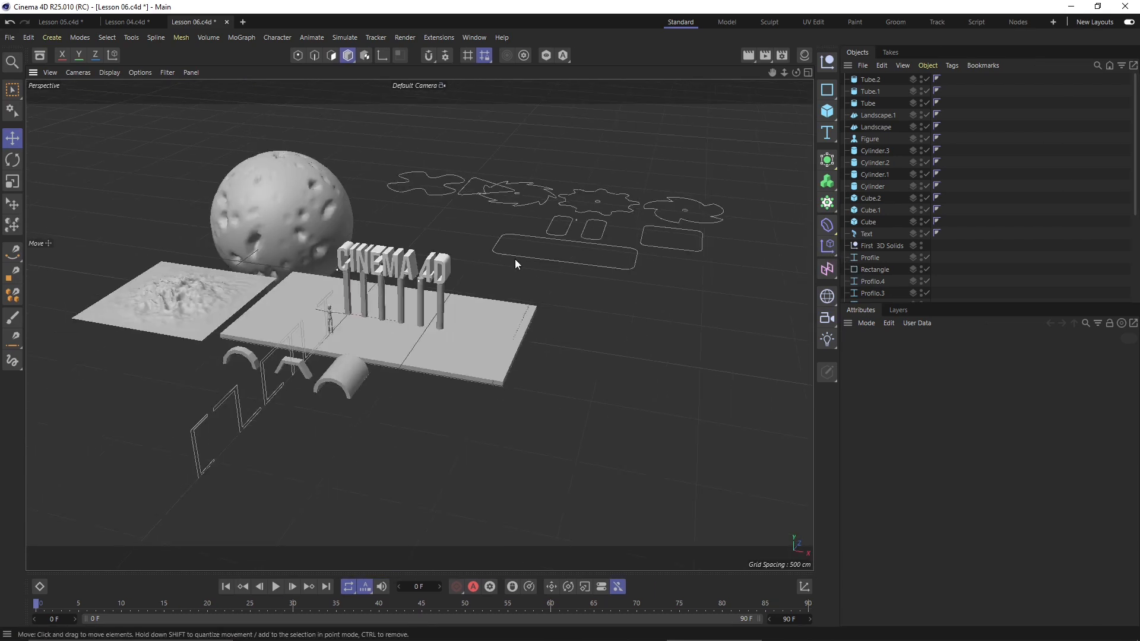
pyautogui.scroll(-5, 891, 236)
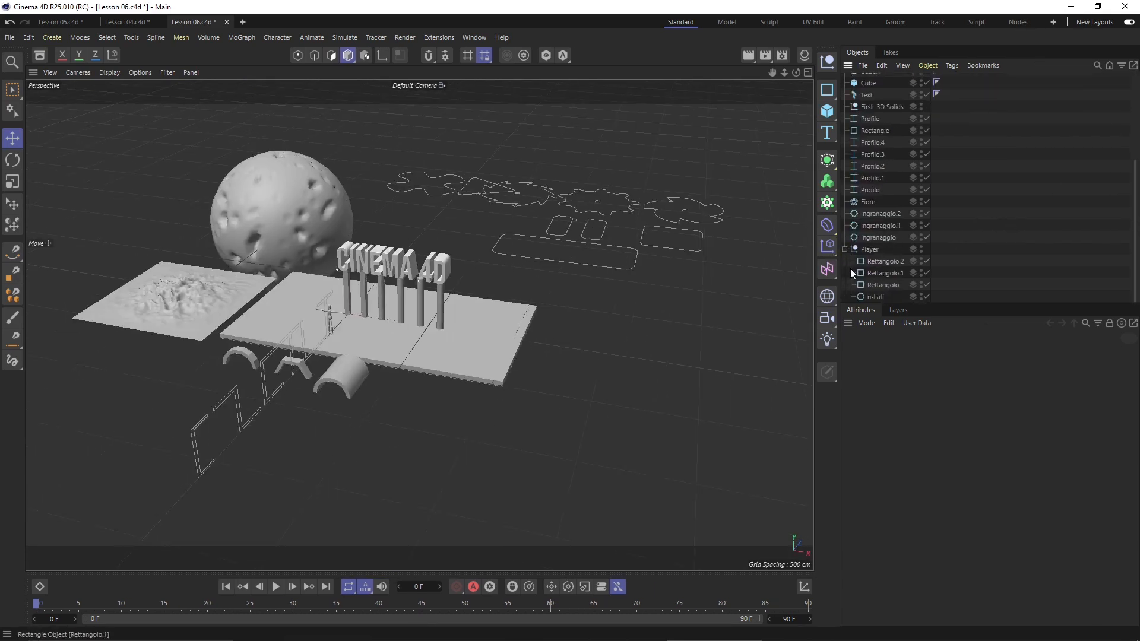
pyautogui.click(845, 250)
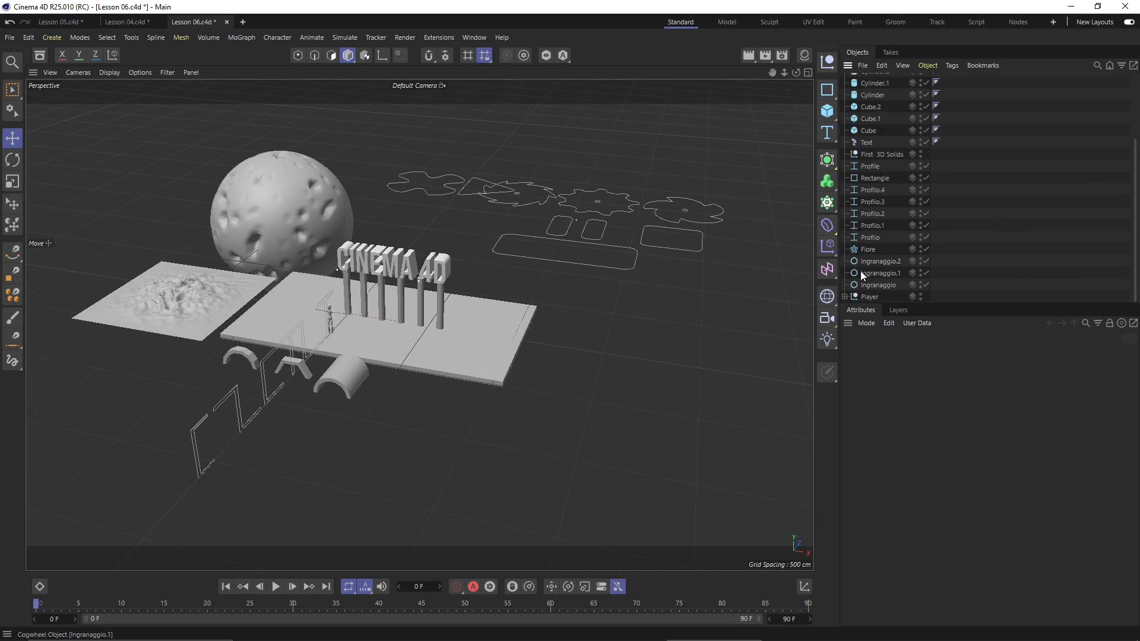
# Move the Player group in the positive Z direction, away from the flower and cogwheel splines.
pyautogui.click(869, 299)
pyautogui.keyDown('alt'); pyautogui.moveTo(442, 209); pyautogui.dragTo(365, 252); pyautogui.keyUp('alt')
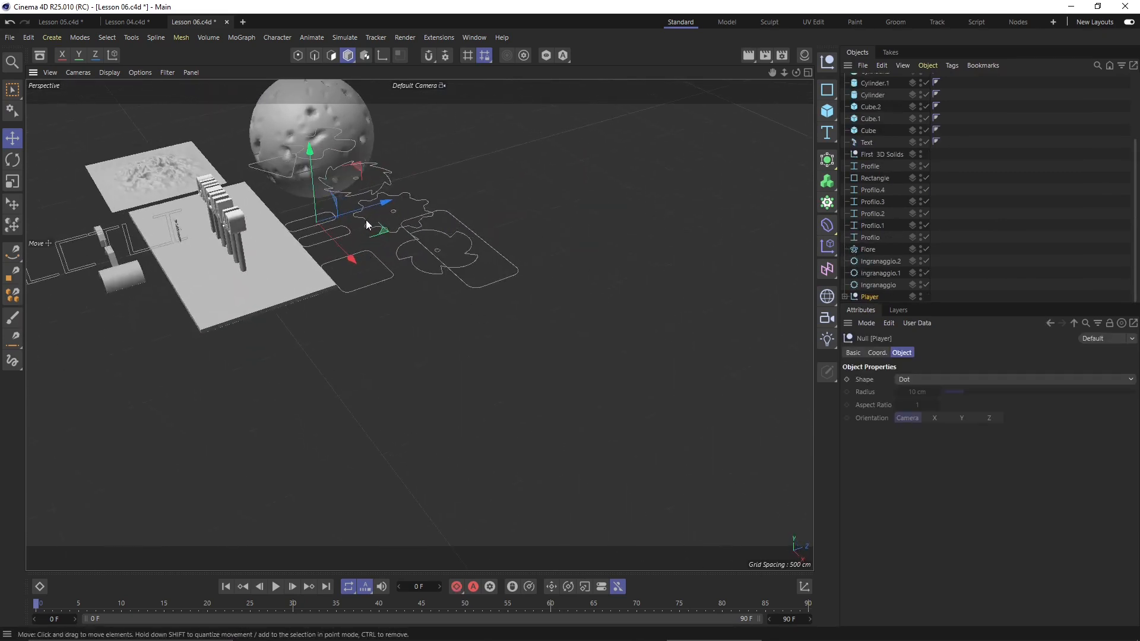
pyautogui.moveTo(389, 202); pyautogui.dragTo(611, 135)
# Select the flower spline and the three cogwheel splines and group them under one null.
pyautogui.keyDown('alt'); pyautogui.moveTo(473, 224); pyautogui.dragTo(455, 319, button='middle'); pyautogui.keyUp('alt')
pyautogui.keyDown('alt'); pyautogui.moveTo(453, 313); pyautogui.dragTo(509, 369); pyautogui.keyUp('alt')
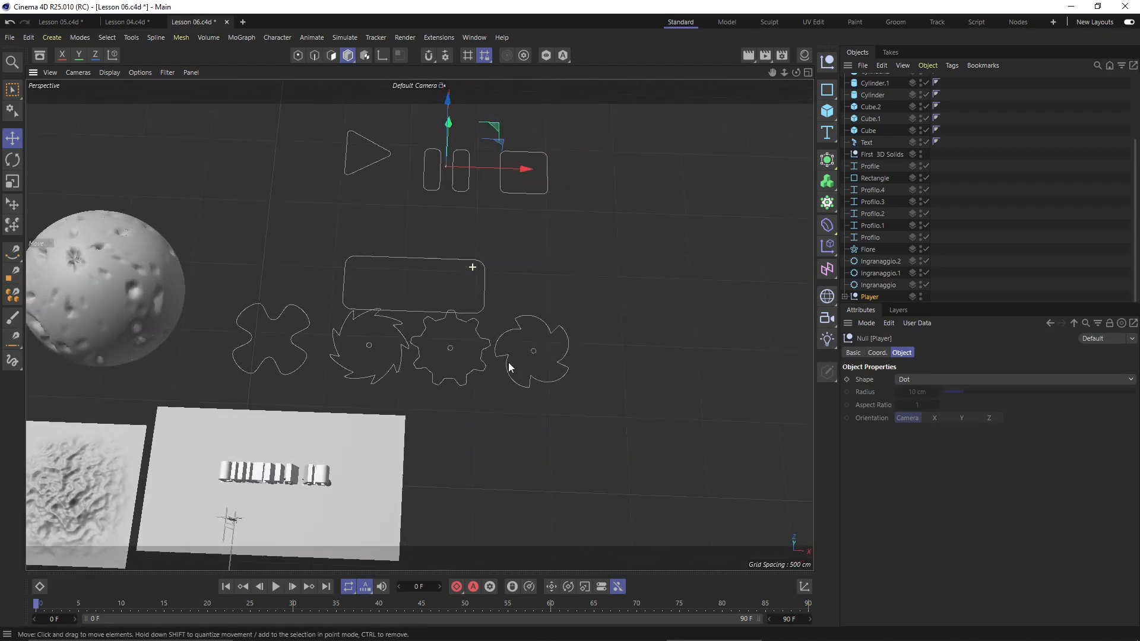
pyautogui.click(295, 334)
pyautogui.keyDown('shift'); pyautogui.click(351, 322); pyautogui.keyUp('shift')
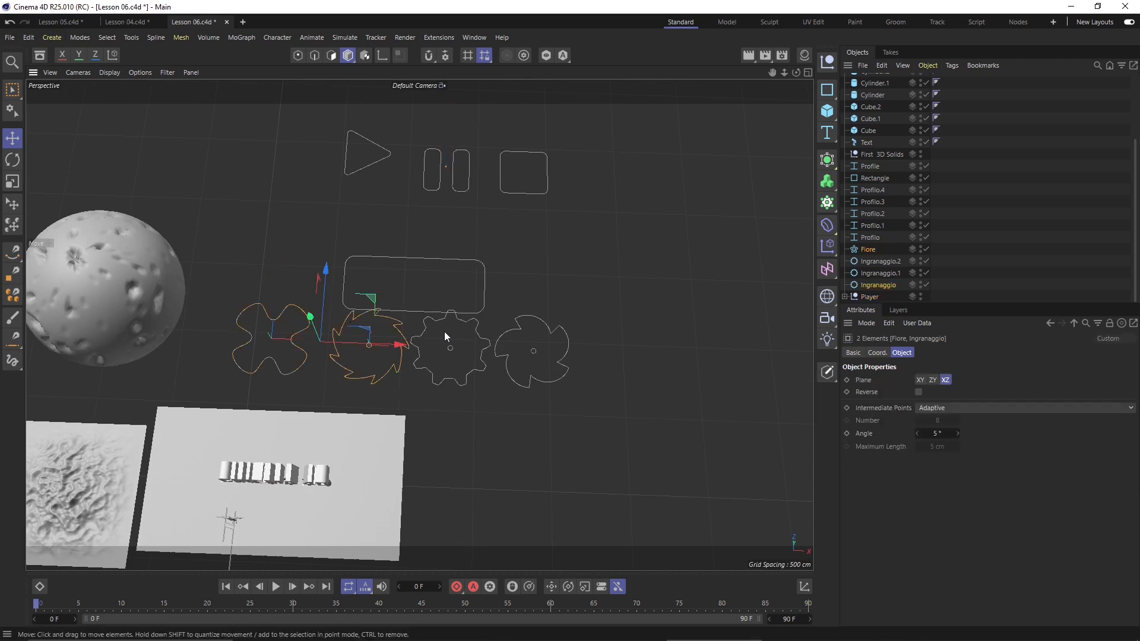
pyautogui.keyDown('shift'); pyautogui.click(477, 322); pyautogui.keyUp('shift')
pyautogui.keyDown('shift'); pyautogui.click(515, 330); pyautogui.keyUp('shift')
pyautogui.keyDown('alt'); pyautogui.moveTo(484, 408); pyautogui.dragTo(445, 362); pyautogui.keyUp('alt')
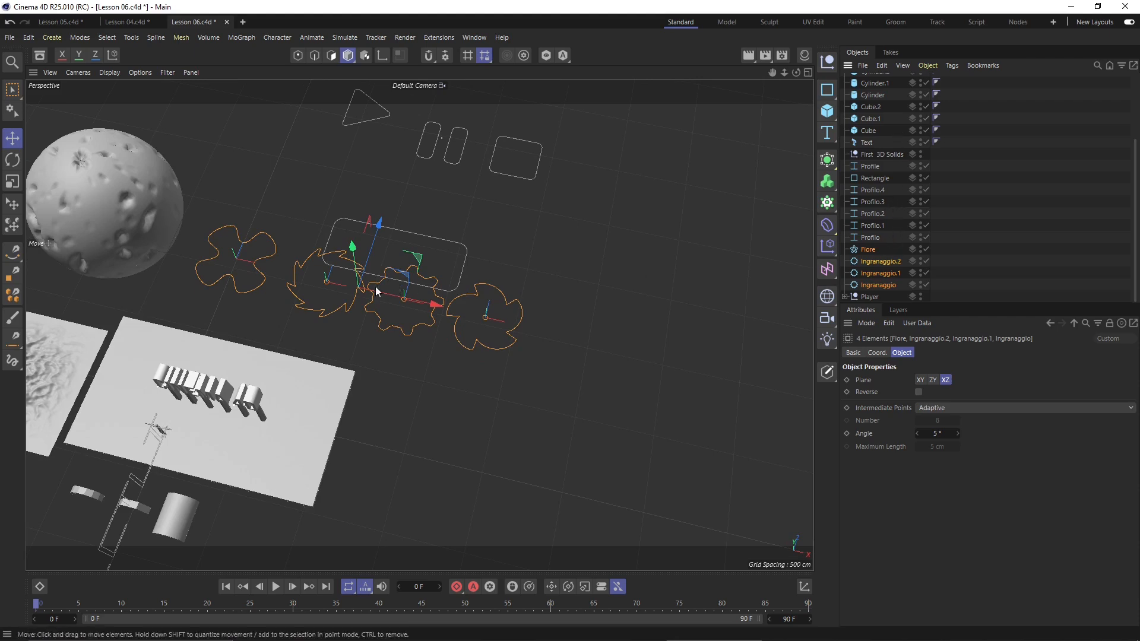
pyautogui.keyDown('alt'); pyautogui.moveTo(295, 375); pyautogui.dragTo(365, 269); pyautogui.keyUp('alt')
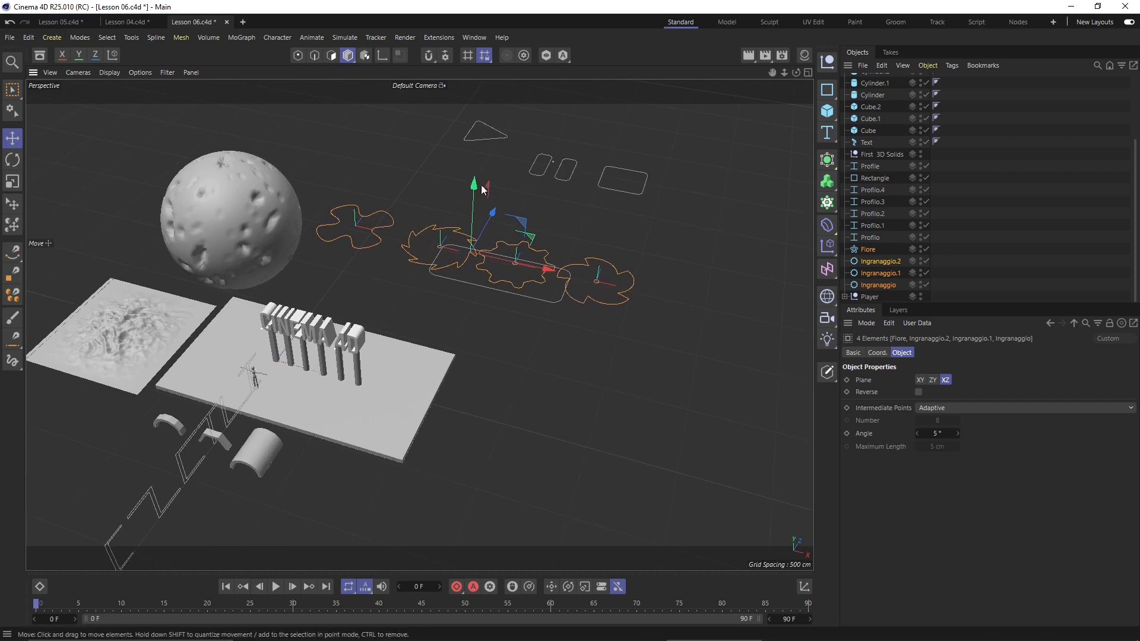
pyautogui.keyDown('alt'); pyautogui.moveTo(494, 298); pyautogui.dragTo(419, 291, button='middle'); pyautogui.keyUp('alt')
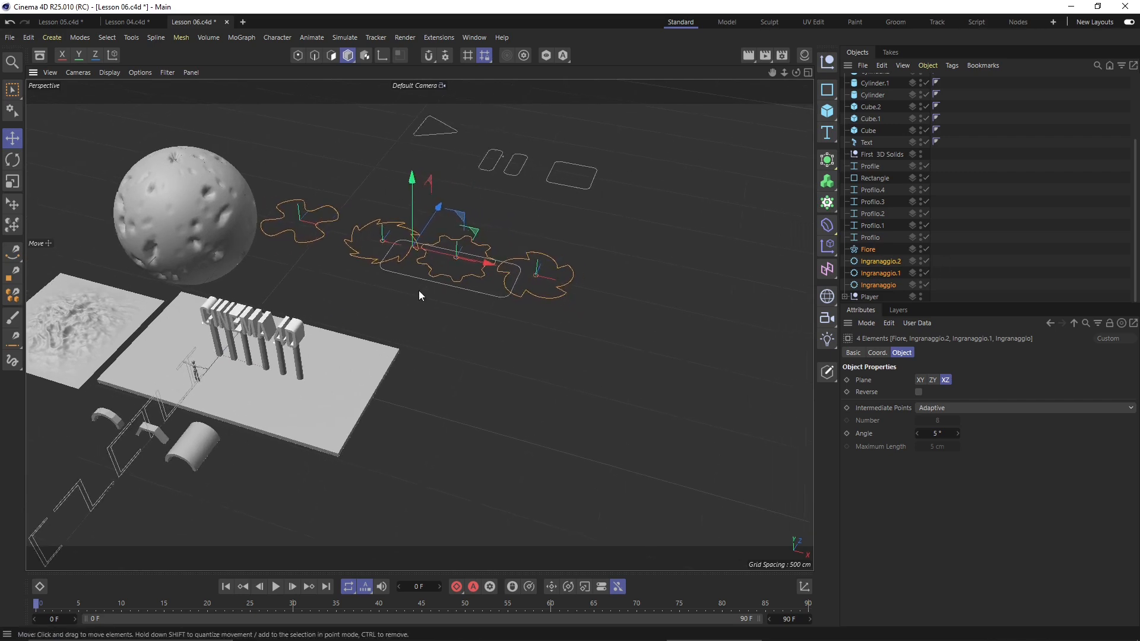
pyautogui.rightClick(872, 251)
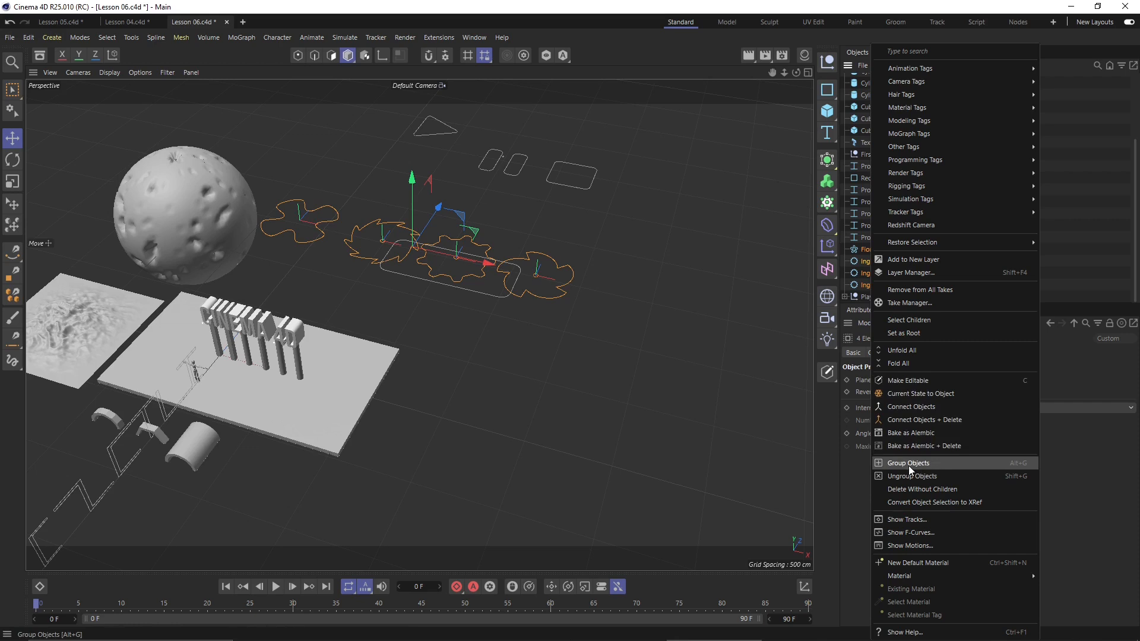
pyautogui.click(928, 465)
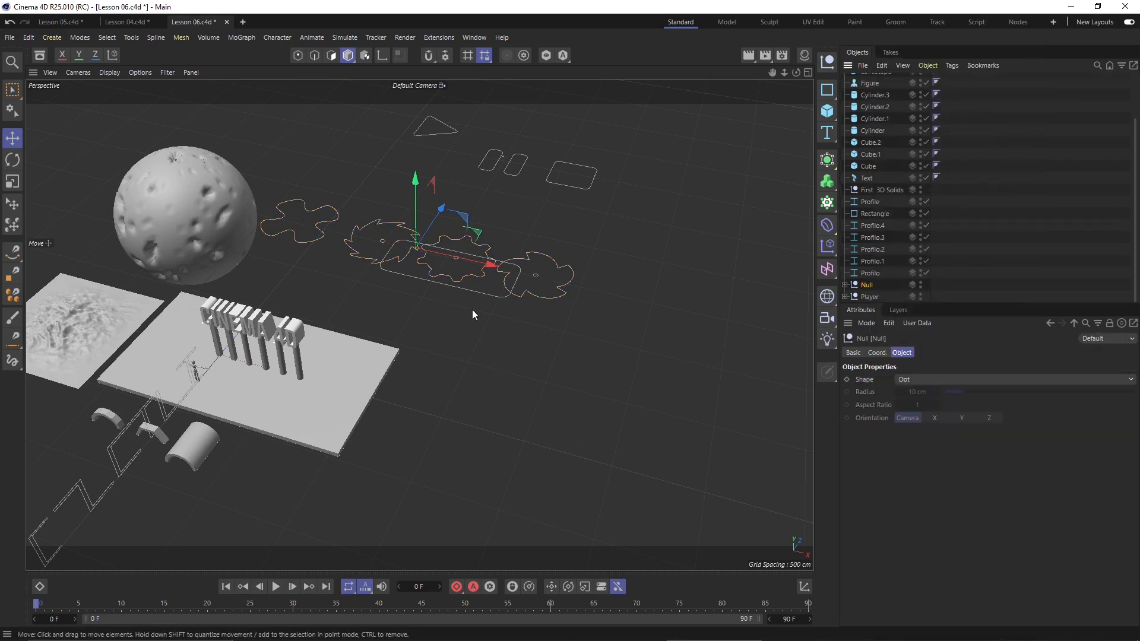
# Move the flower and cogwheel group in the positive X direction, beyond the Player splines.
pyautogui.scroll(-1, 472, 254)
pyautogui.moveTo(482, 237); pyautogui.dragTo(785, 237)
pyautogui.keyDown('alt'); pyautogui.moveTo(623, 276); pyautogui.dragTo(47, 375, button='middle'); pyautogui.keyUp('alt')
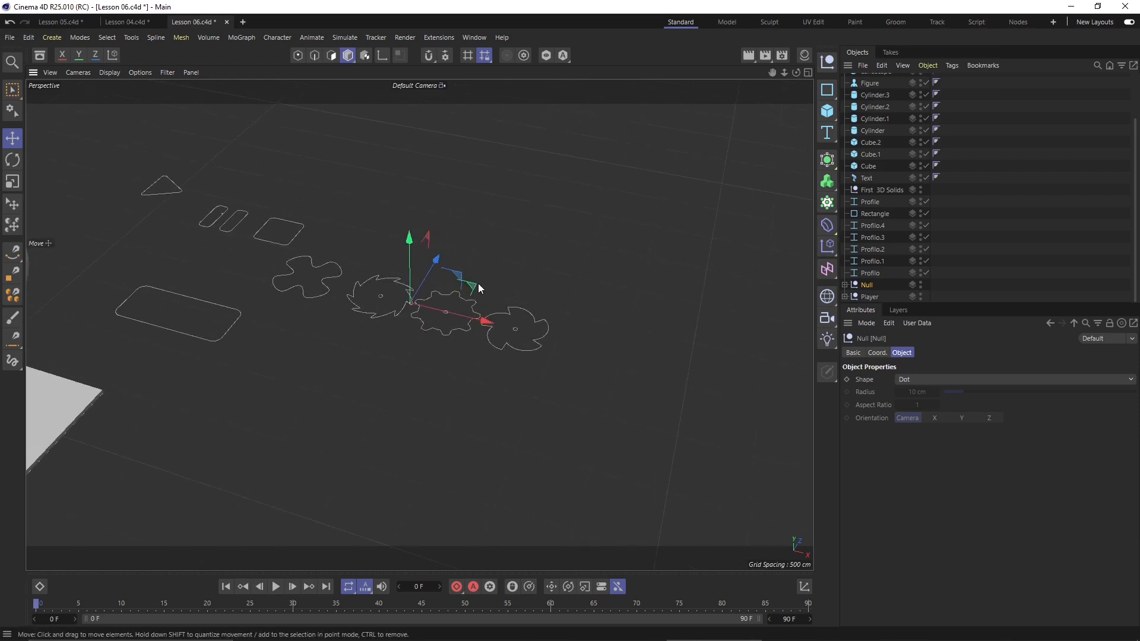
pyautogui.moveTo(479, 283); pyautogui.dragTo(565, 256)
pyautogui.keyDown('alt'); pyautogui.moveTo(339, 342); pyautogui.dragTo(538, 336, button='middle'); pyautogui.keyUp('alt')
pyautogui.keyDown('alt'); pyautogui.moveTo(538, 336); pyautogui.dragTo(533, 304); pyautogui.keyUp('alt')
pyautogui.scroll(-2, 533, 303)
pyautogui.click(624, 313)
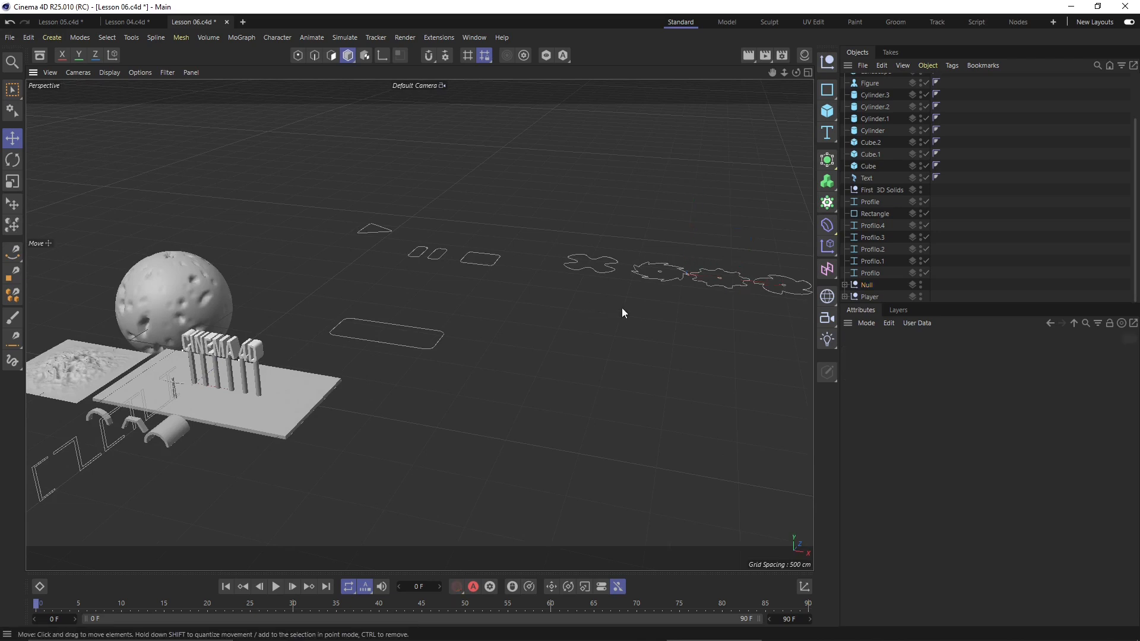
# Move only the axis of the flower and cogwheel group to the outer side of the flower spline, leaving the splines in place.
pyautogui.click(681, 284)
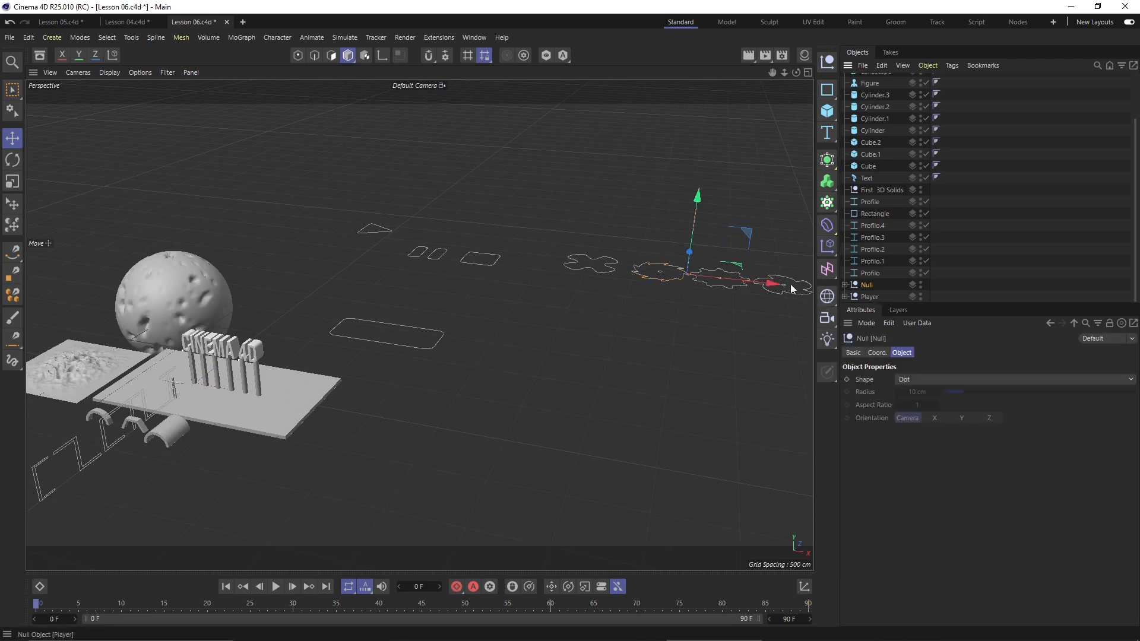
pyautogui.keyDown('alt'); pyautogui.moveTo(615, 296); pyautogui.dragTo(551, 298); pyautogui.keyUp('alt')
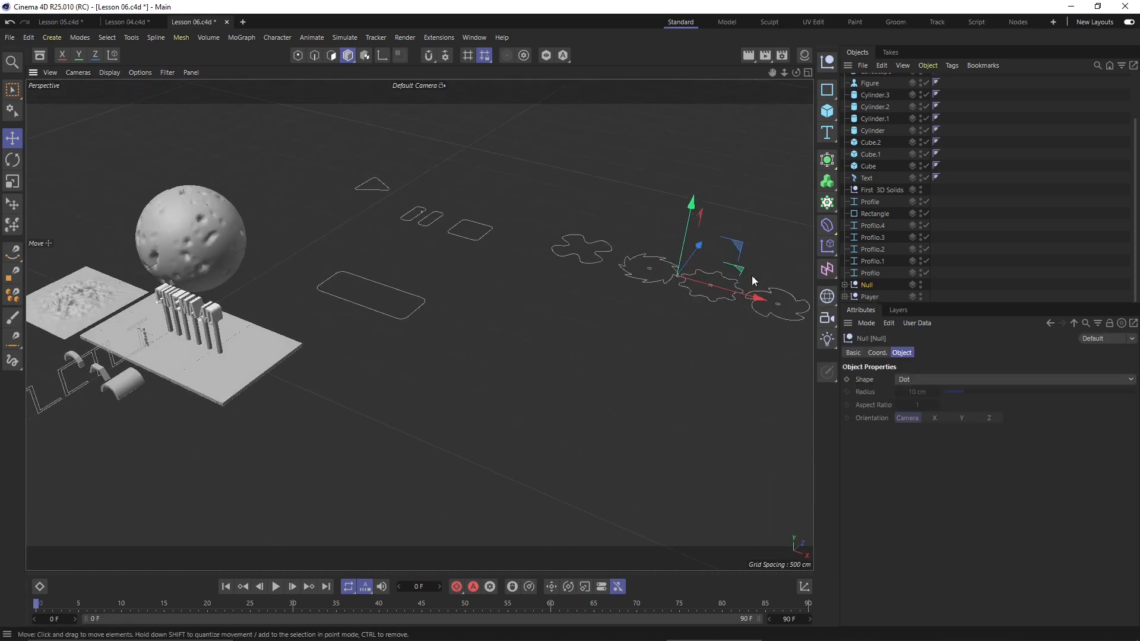
pyautogui.moveTo(741, 272); pyautogui.dragTo(718, 280)
pyautogui.hotkey('ctrl', 'z')
pyautogui.keyDown('alt'); pyautogui.moveTo(524, 380); pyautogui.dragTo(350, 340); pyautogui.keyUp('alt')
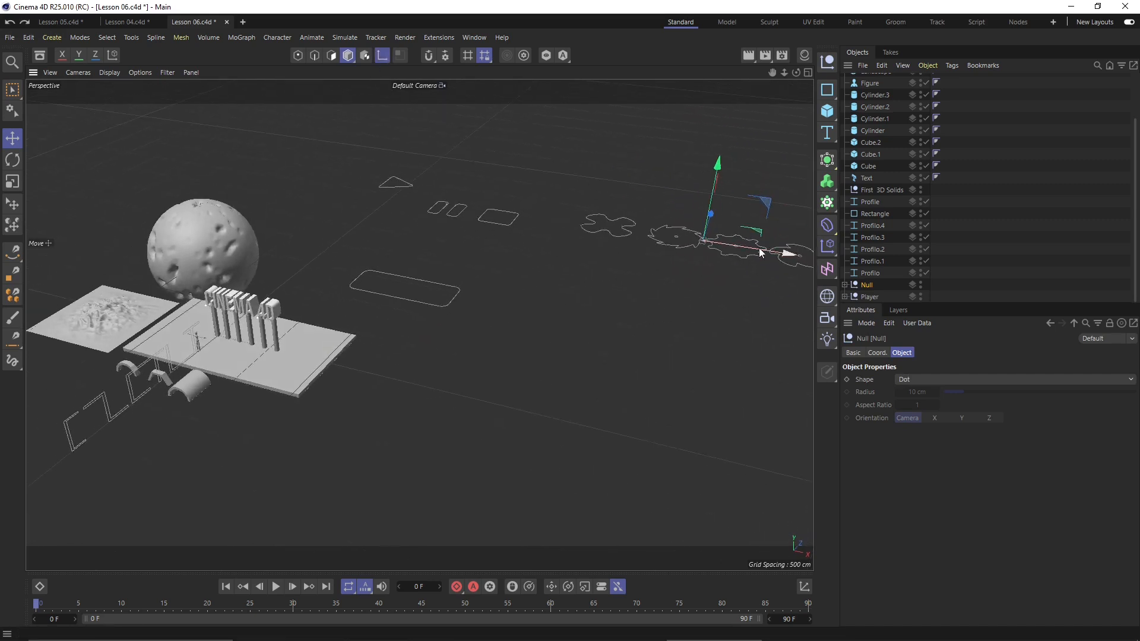
pyautogui.click(386, 59)
pyautogui.moveTo(766, 255); pyautogui.dragTo(765, 304)
pyautogui.keyDown('alt'); pyautogui.moveTo(661, 320); pyautogui.dragTo(587, 329, button='middle'); pyautogui.keyUp('alt')
pyautogui.keyDown('alt'); pyautogui.moveTo(586, 329); pyautogui.dragTo(543, 356); pyautogui.keyUp('alt')
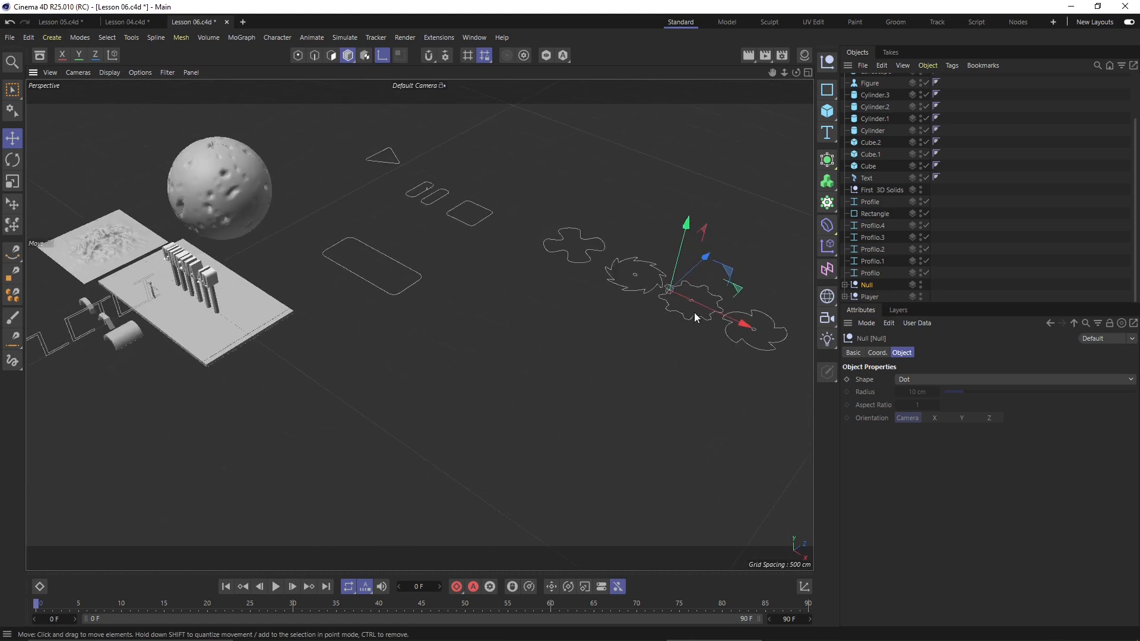
pyautogui.moveTo(740, 287); pyautogui.dragTo(606, 250)
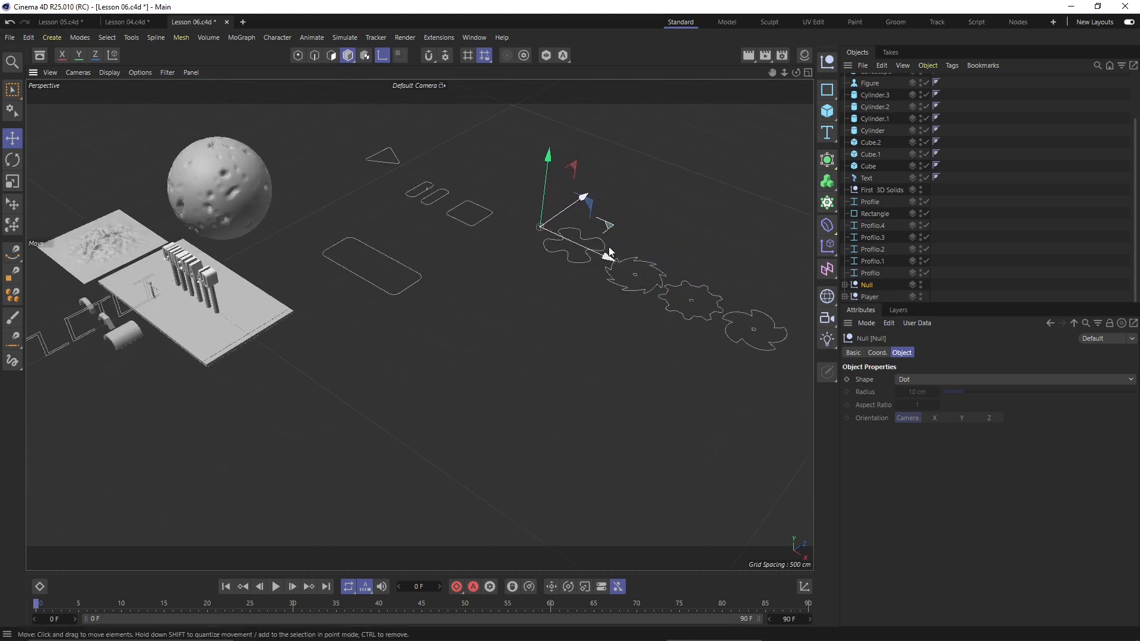
pyautogui.keyDown('alt'); pyautogui.moveTo(464, 379); pyautogui.dragTo(529, 384); pyautogui.keyUp('alt')
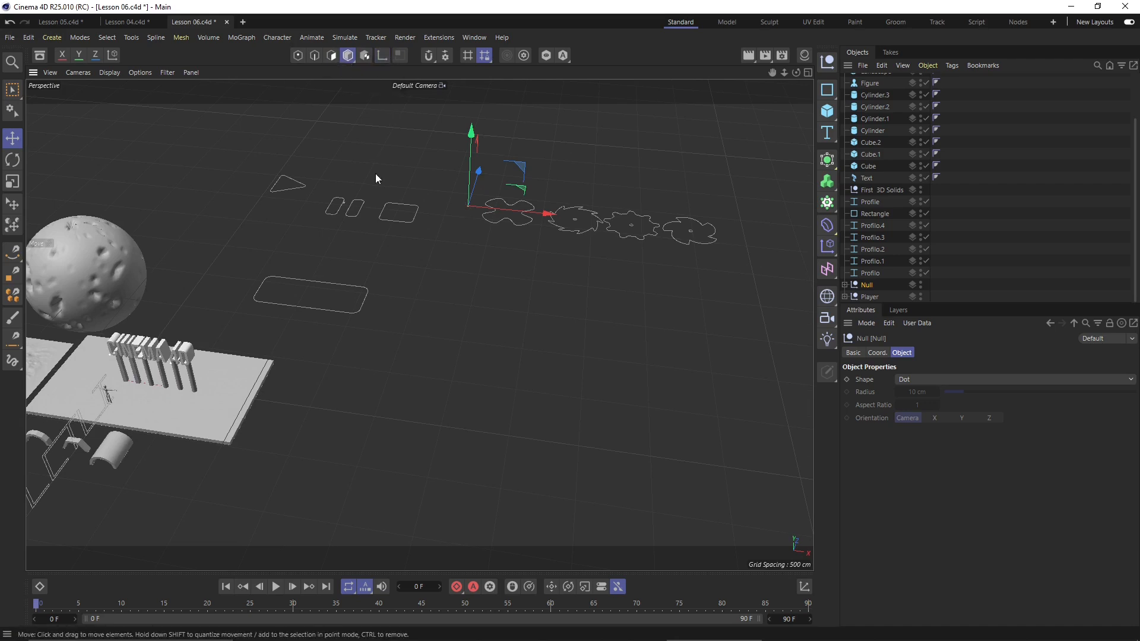
pyautogui.keyDown('alt'); pyautogui.moveTo(548, 230); pyautogui.dragTo(475, 215); pyautogui.keyUp('alt')
pyautogui.scroll(1, 528, 252)
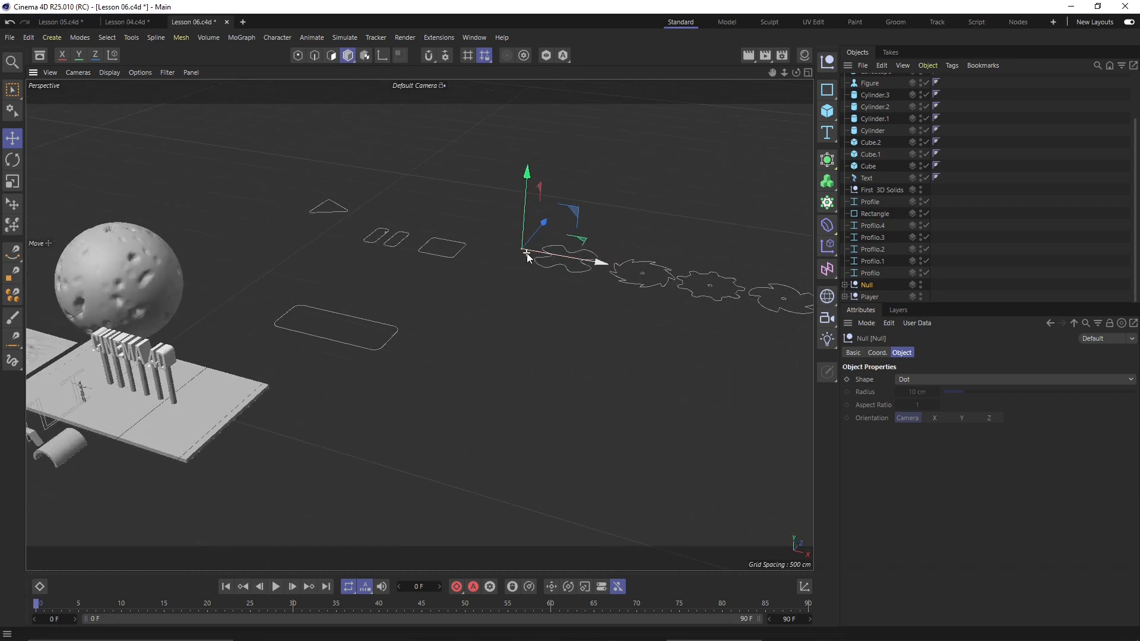
pyautogui.scroll(-1, 539, 252)
pyautogui.keyDown('alt'); pyautogui.moveTo(540, 255); pyautogui.dragTo(498, 353); pyautogui.keyUp('alt')
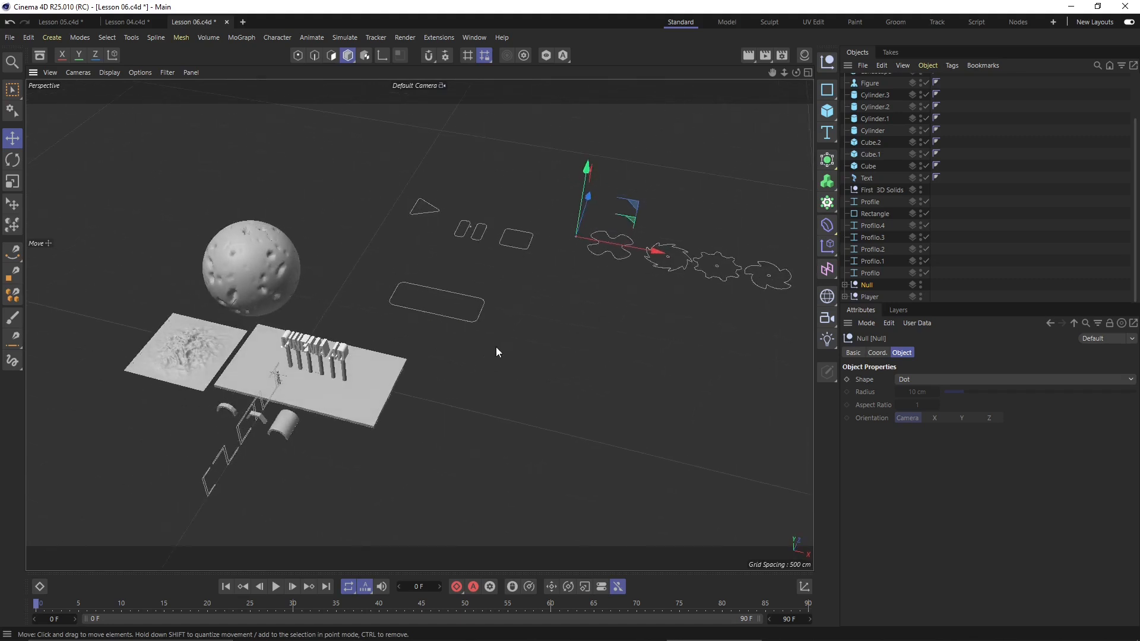
pyautogui.keyDown('alt'); pyautogui.moveTo(328, 373); pyautogui.dragTo(317, 336); pyautogui.keyUp('alt')
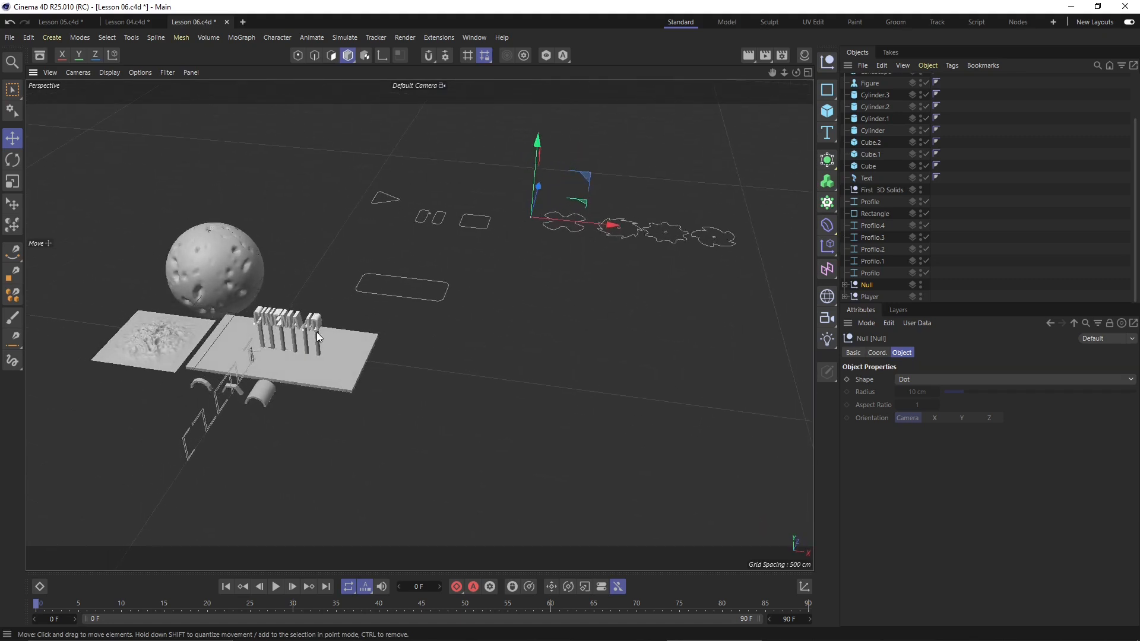
# Create a new layer and name it Logos.
pyautogui.click(898, 309)
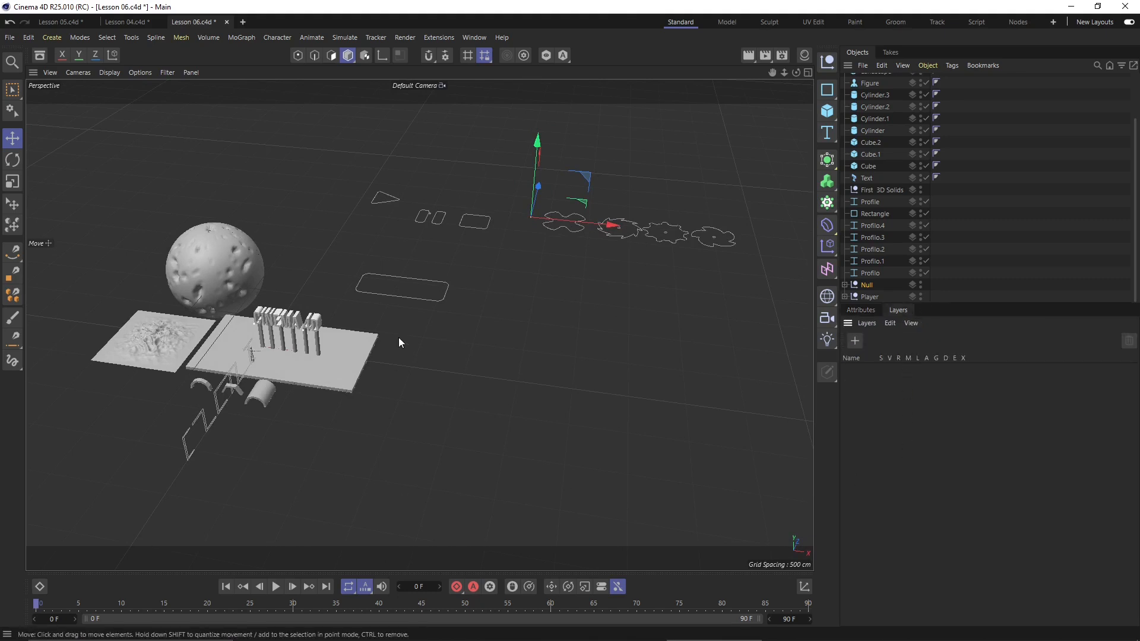
pyautogui.click(855, 341)
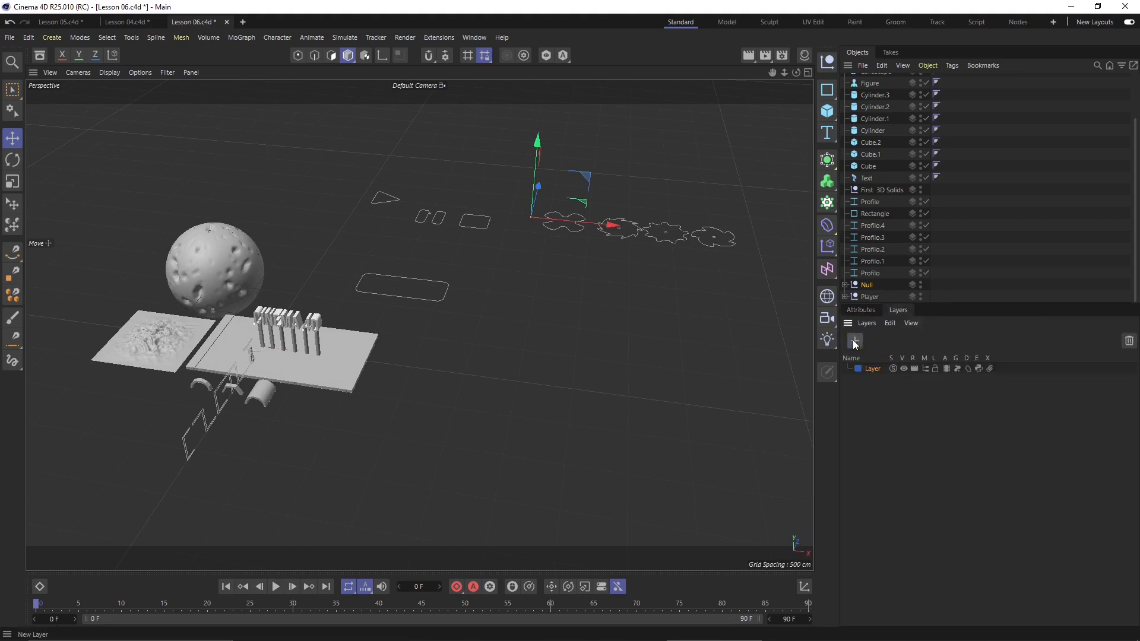
pyautogui.doubleClick(873, 371)
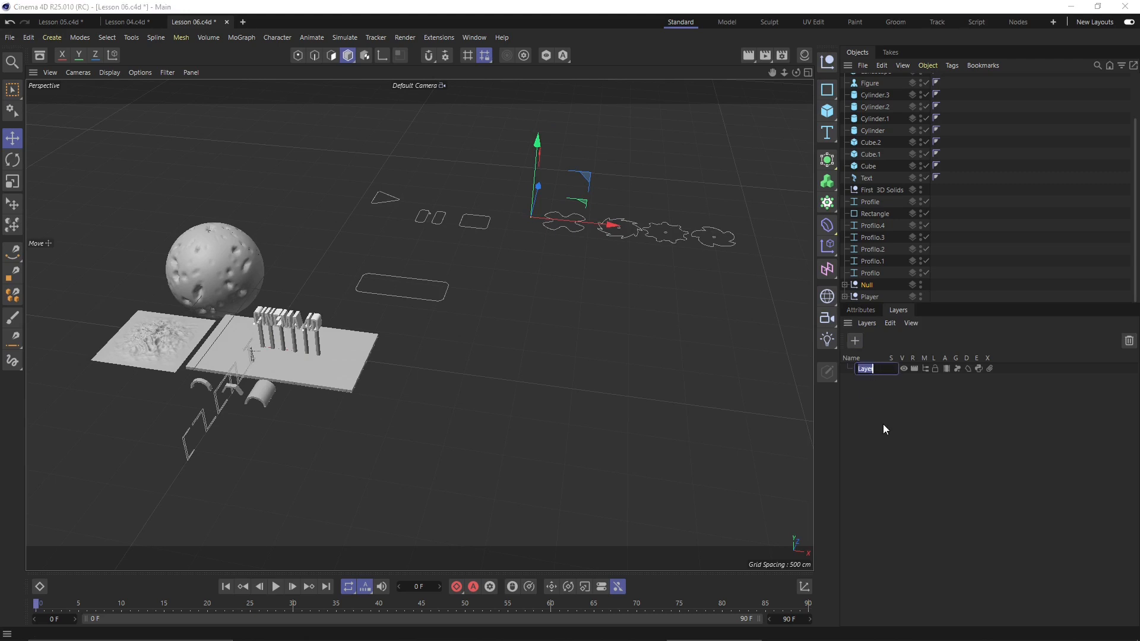
pyautogui.write('logos')
pyautogui.press('Return')
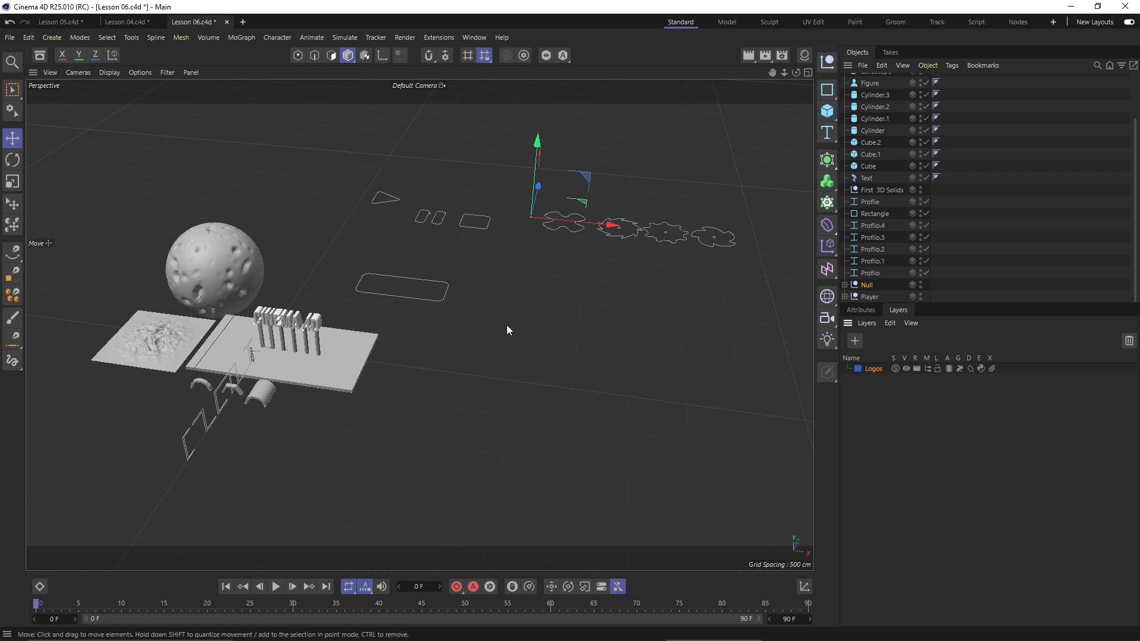
# Assign the Null group holding the flower and cogwheel splines to the Logos layer.
pyautogui.keyDown('alt'); pyautogui.moveTo(494, 334); pyautogui.dragTo(461, 329, button='middle'); pyautogui.keyUp('alt')
pyautogui.keyDown('alt'); pyautogui.moveTo(459, 325); pyautogui.dragTo(430, 342); pyautogui.keyUp('alt')
pyautogui.click(554, 198)
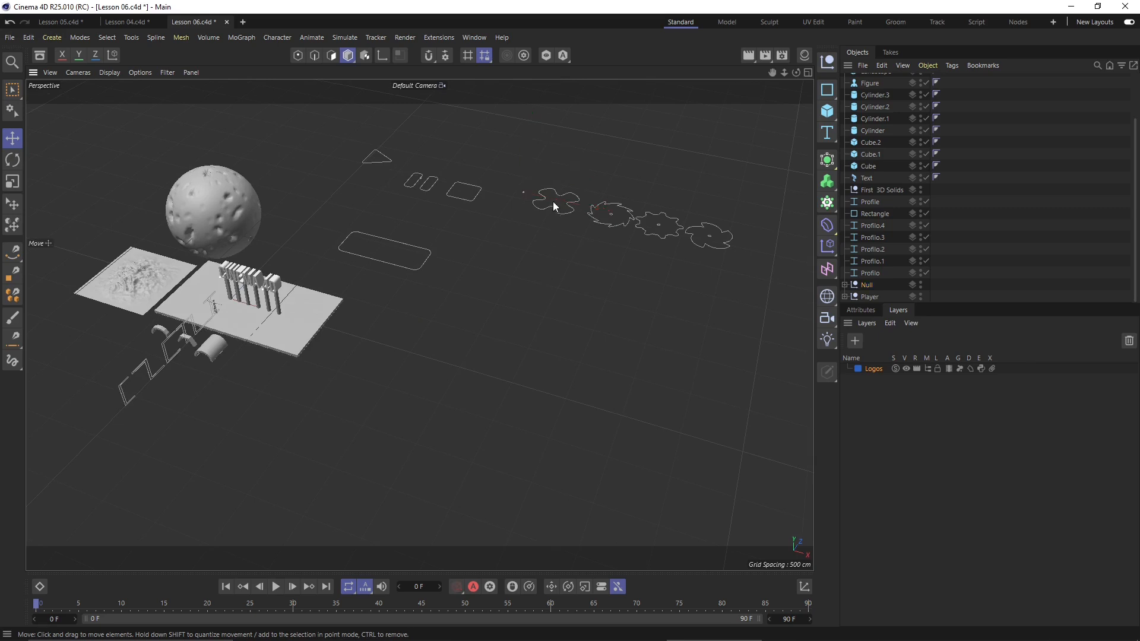
pyautogui.click(547, 190)
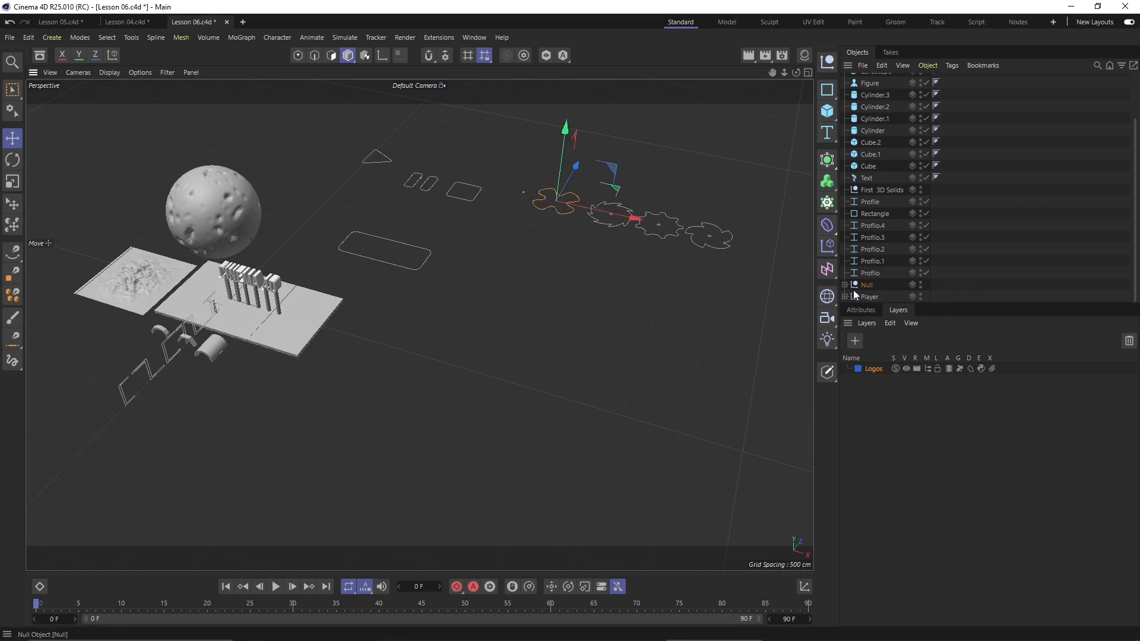
pyautogui.click(869, 284)
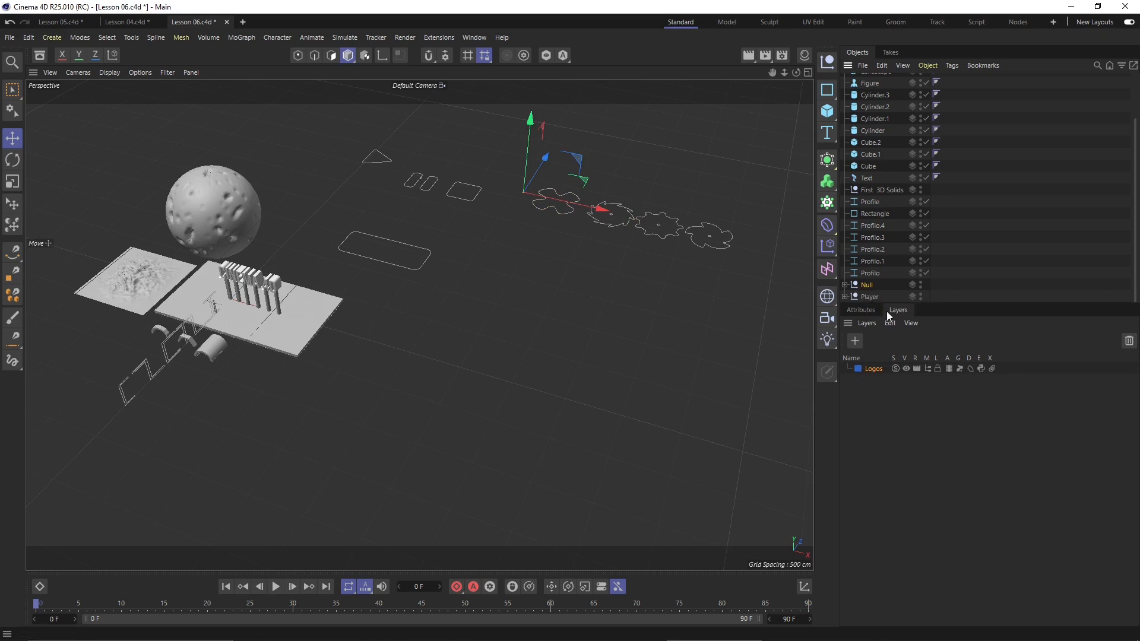
pyautogui.rightClick(913, 291)
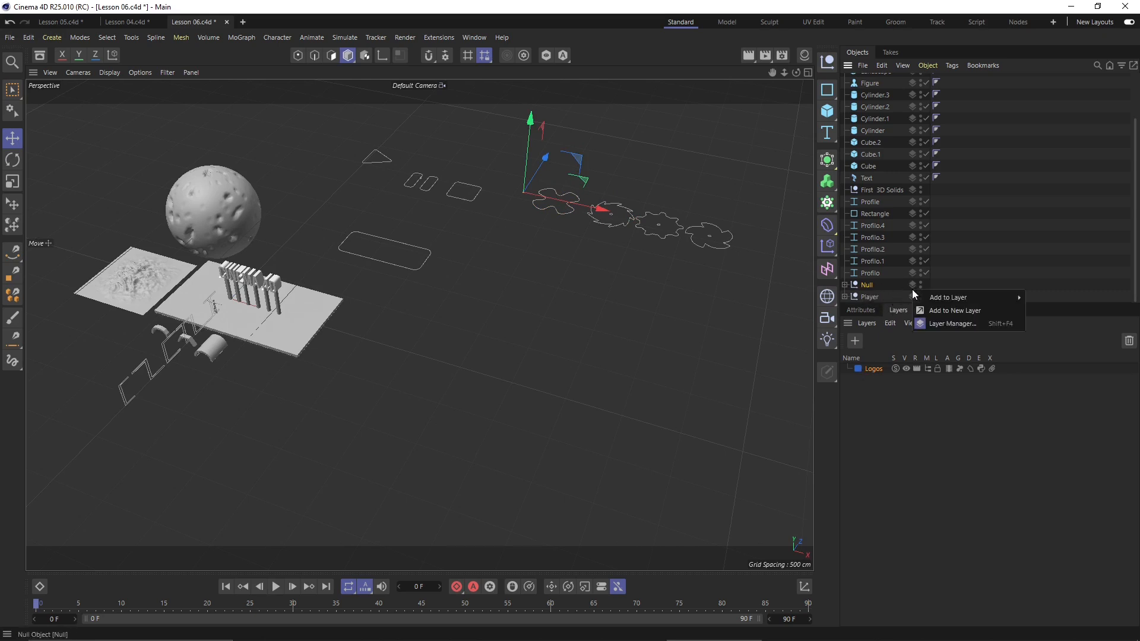
pyautogui.moveTo(922, 299)
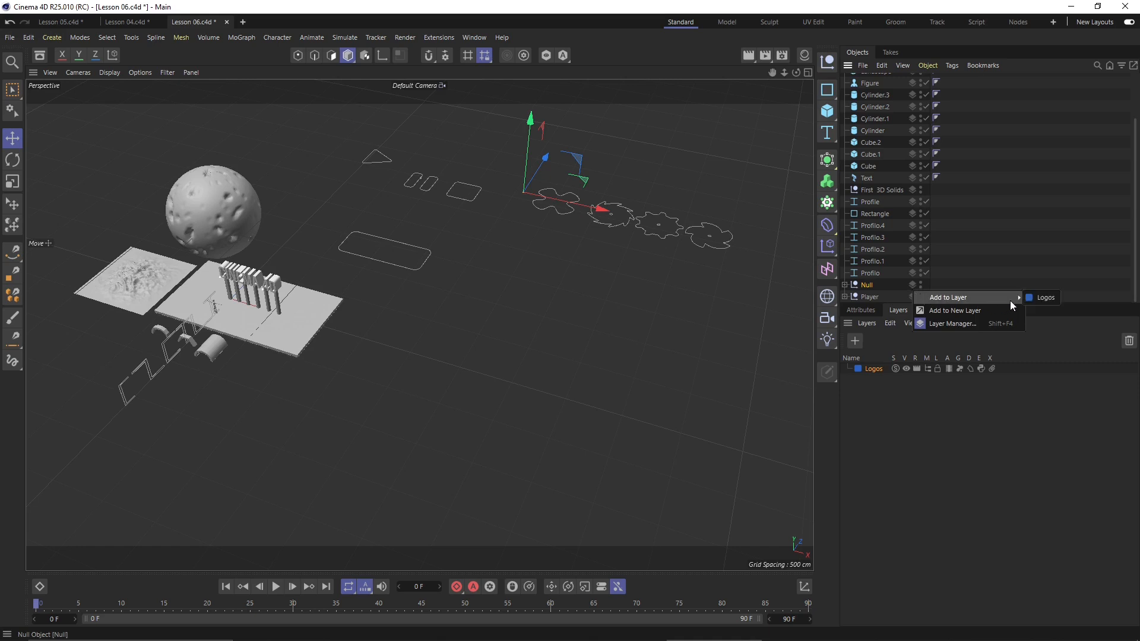
pyautogui.click(1045, 297)
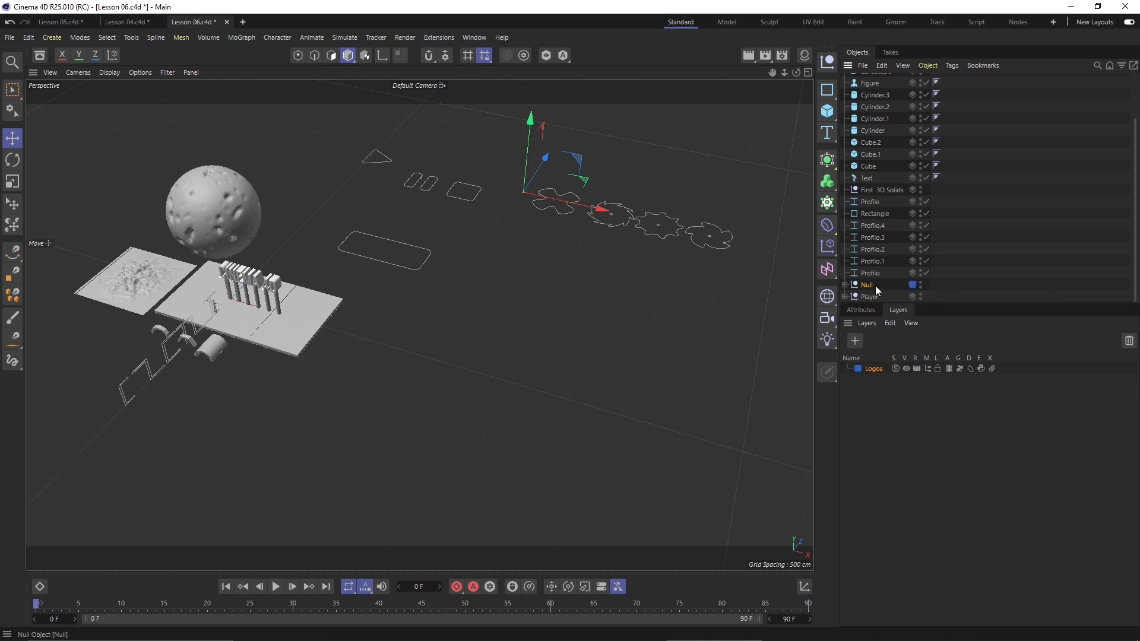
# Expand the Null group and check the layer assignment of the flower and each cogwheel spline inside it.
pyautogui.click(845, 285)
pyautogui.scroll(-2, 884, 202)
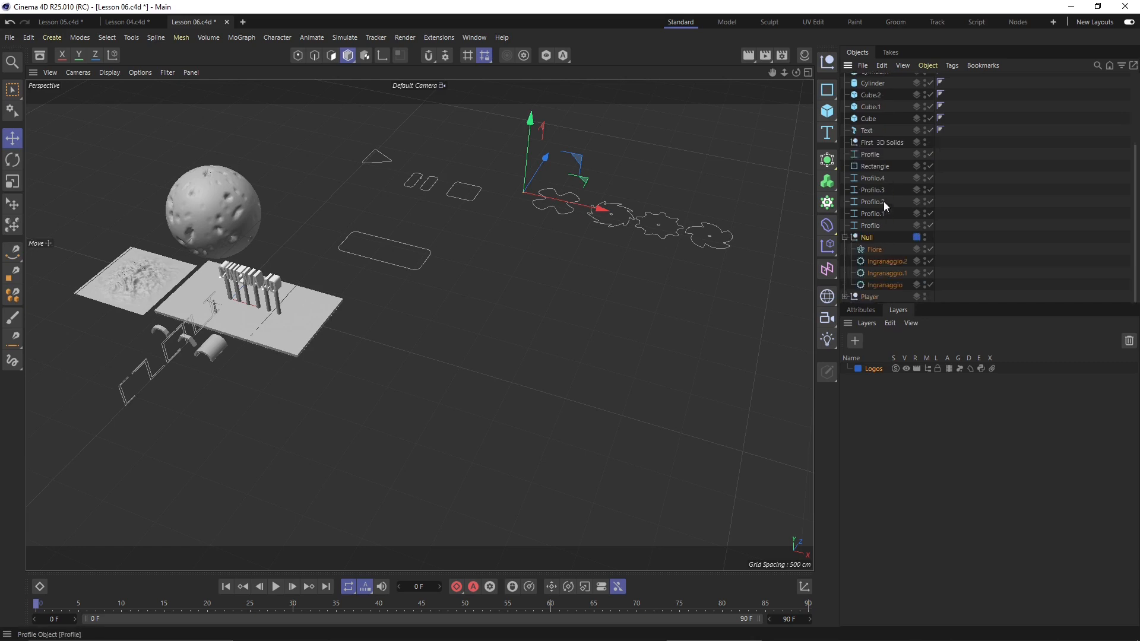
pyautogui.click(874, 249)
pyautogui.click(875, 261)
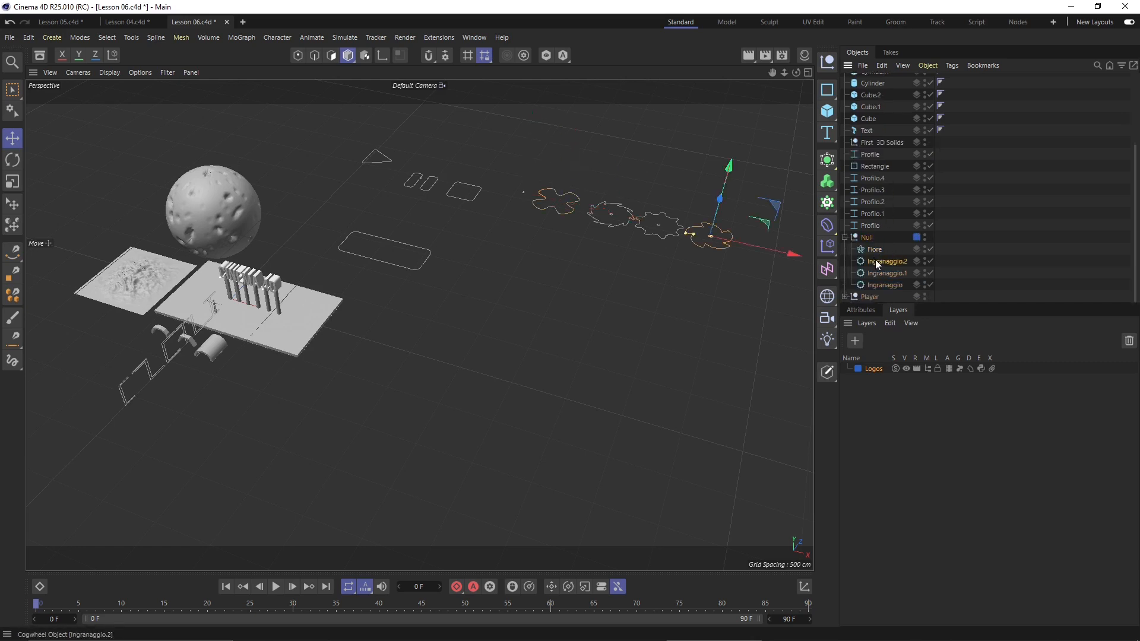
pyautogui.click(876, 273)
pyautogui.click(878, 285)
pyautogui.click(877, 273)
pyautogui.click(878, 261)
pyautogui.click(878, 251)
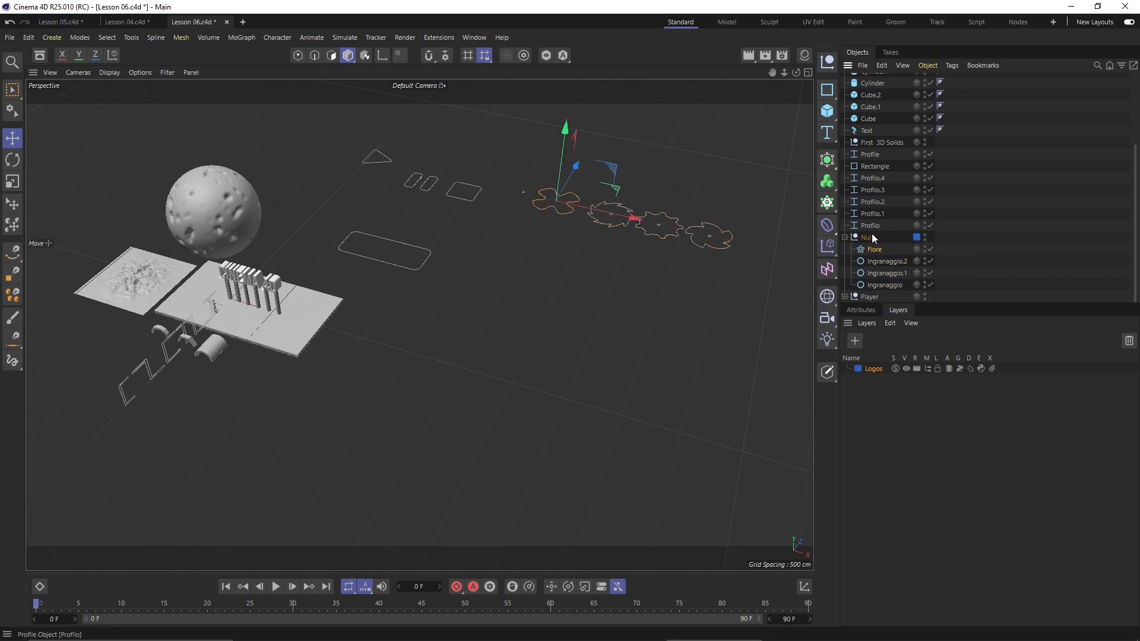
pyautogui.click(871, 236)
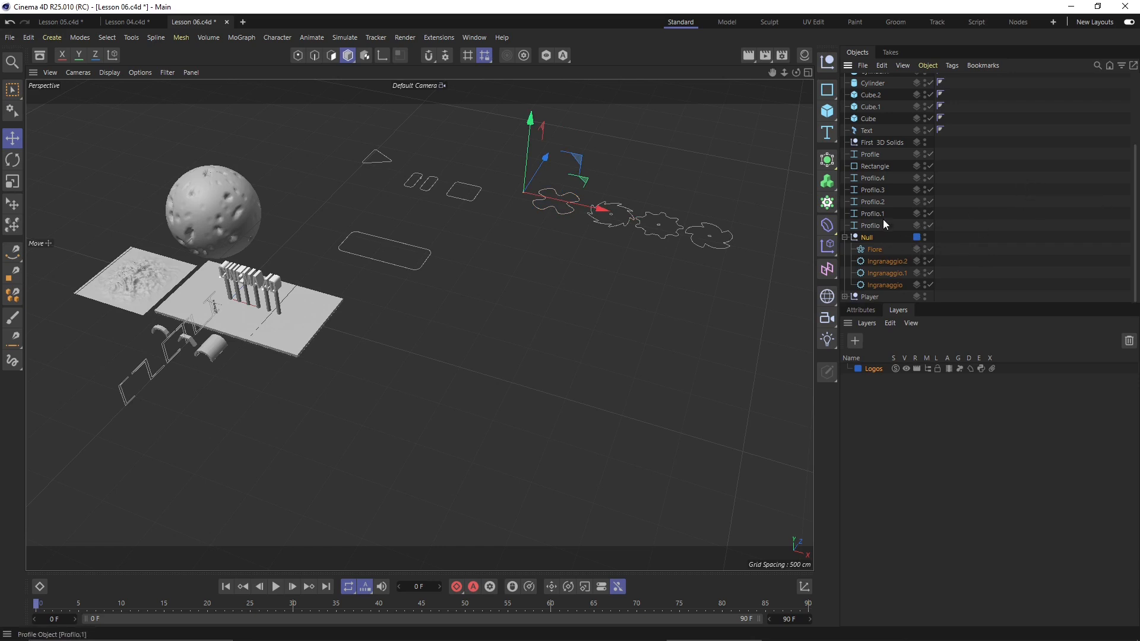
# Assign the flower and the three cogwheel splines inside the Null group to the Logos layer, then collapse the group.
pyautogui.click(883, 248)
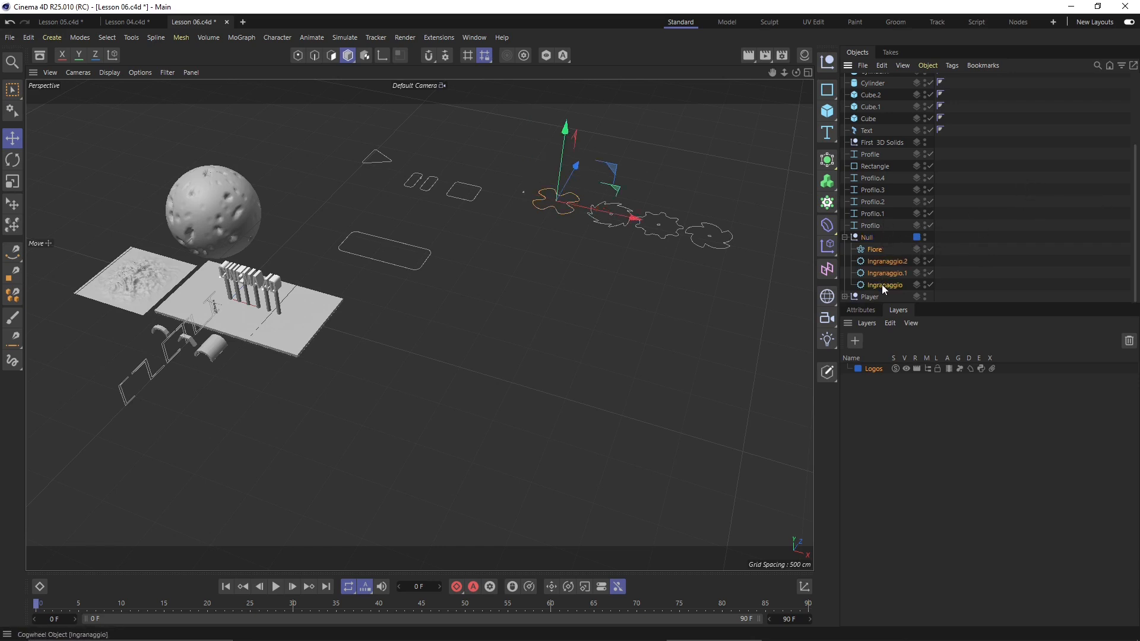
pyautogui.keyDown('shift'); pyautogui.click(882, 285); pyautogui.keyUp('shift')
pyautogui.click(878, 245)
pyautogui.keyDown('shift'); pyautogui.click(880, 284); pyautogui.keyUp('shift')
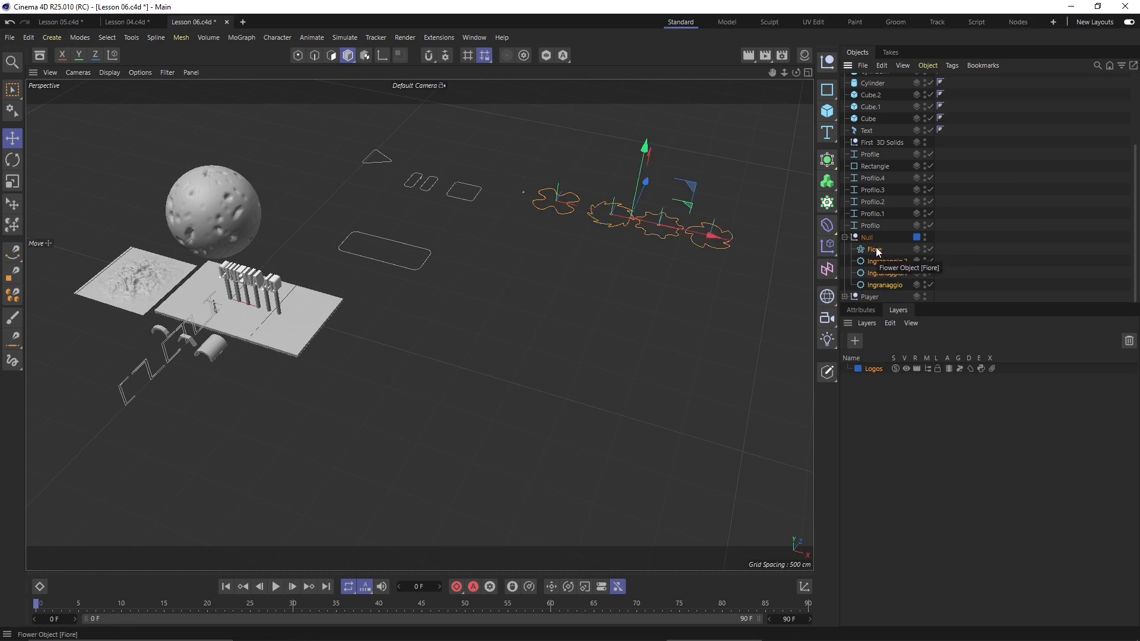
pyautogui.rightClick(878, 250)
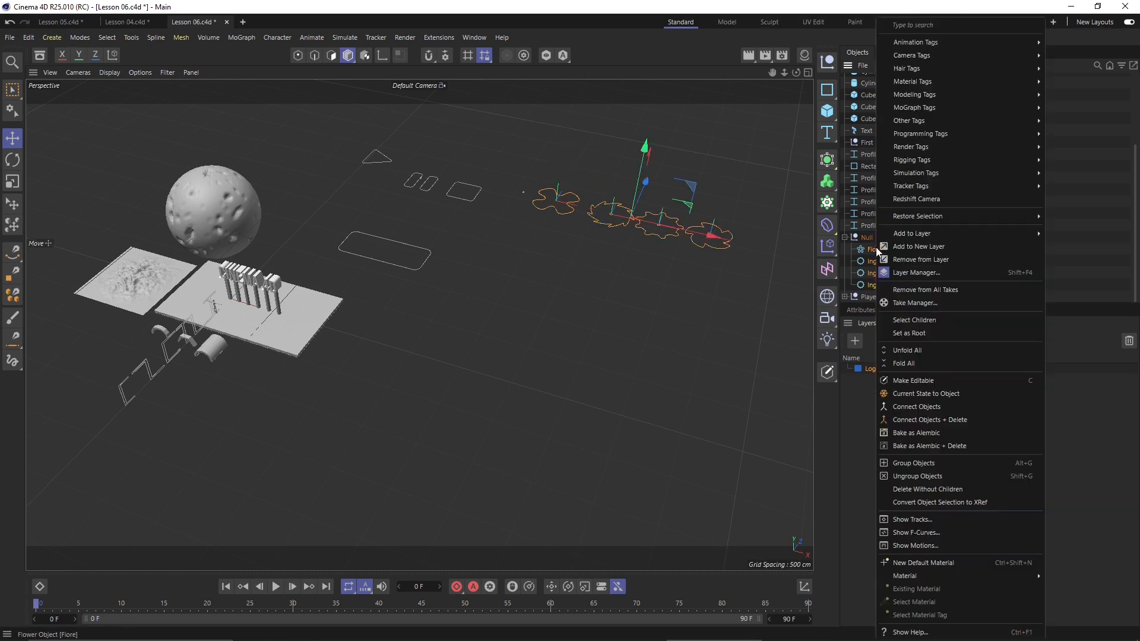
pyautogui.moveTo(900, 235)
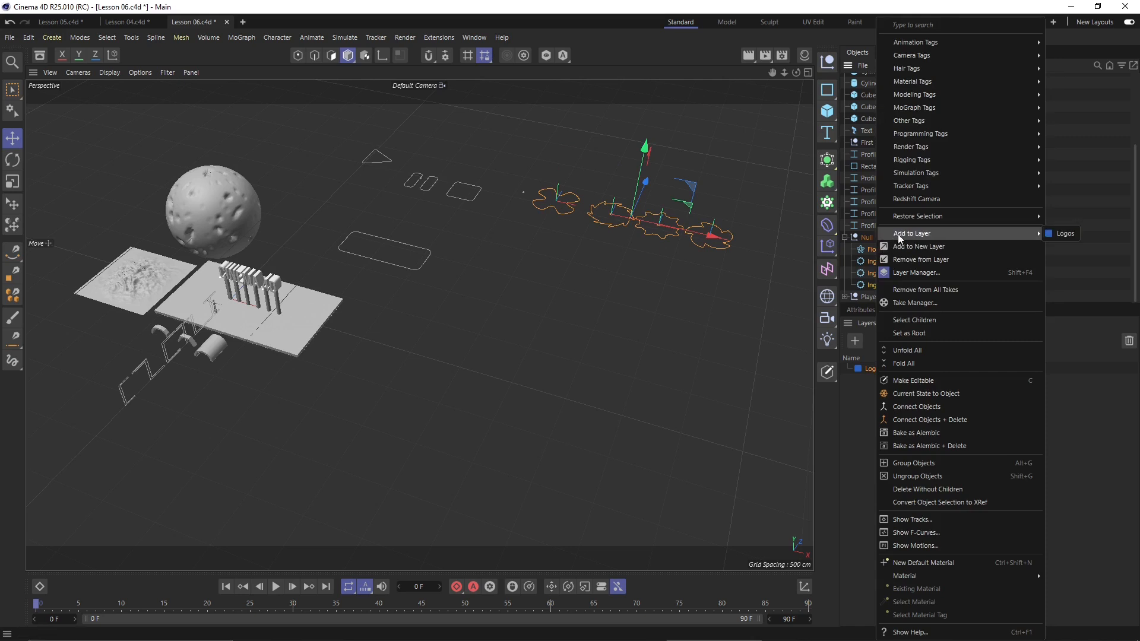
pyautogui.click(1063, 233)
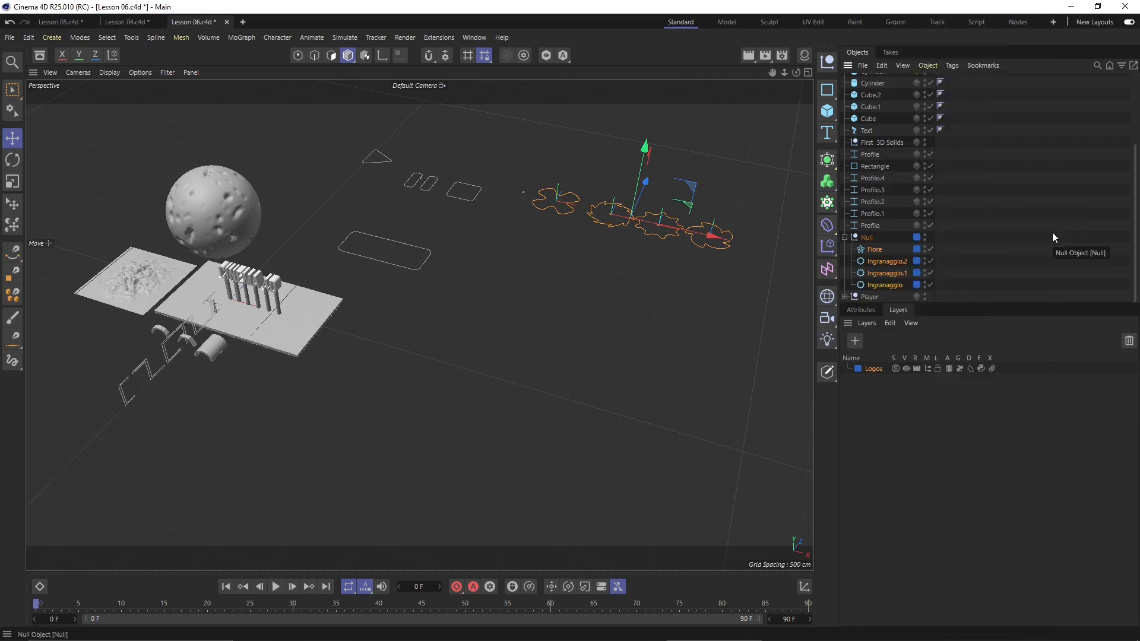
pyautogui.click(845, 237)
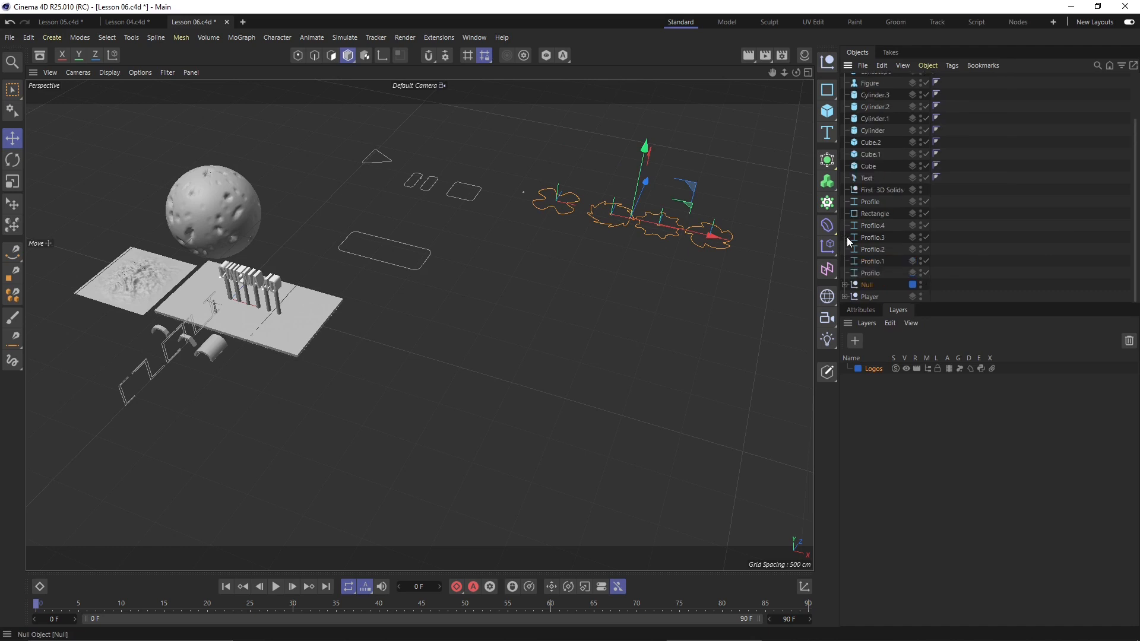
# Add the large rounded Rectangle spline to a new layer, leaving its position as it was.
pyautogui.click(884, 362)
pyautogui.click(533, 250)
pyautogui.keyDown('alt'); pyautogui.moveTo(533, 251); pyautogui.dragTo(615, 245); pyautogui.keyUp('alt')
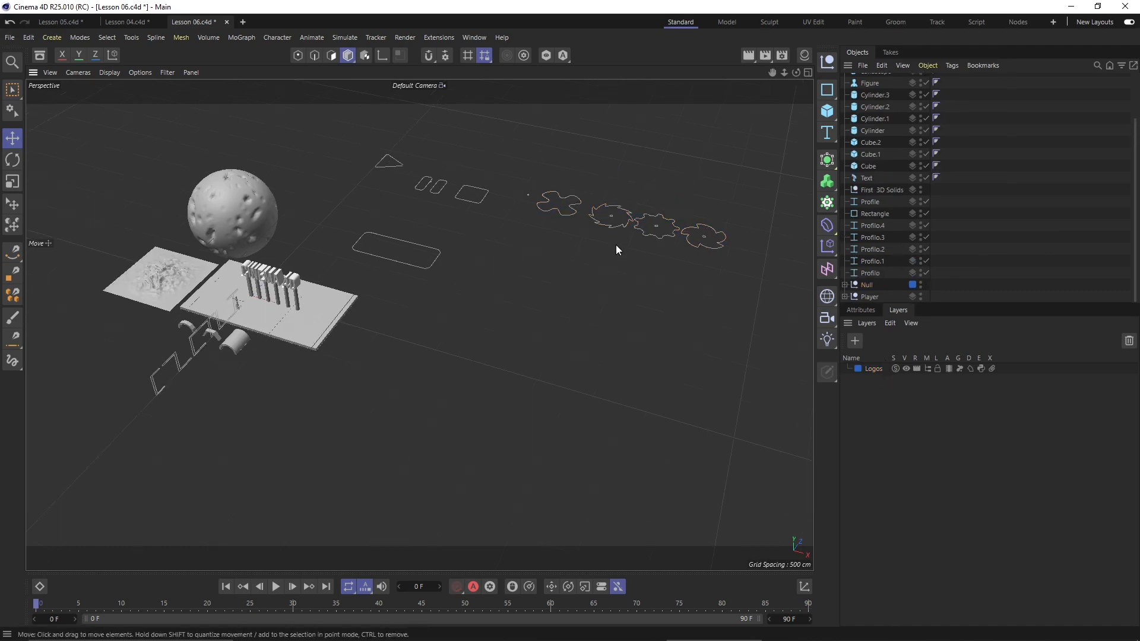
pyautogui.click(425, 267)
pyautogui.scroll(3, 415, 274)
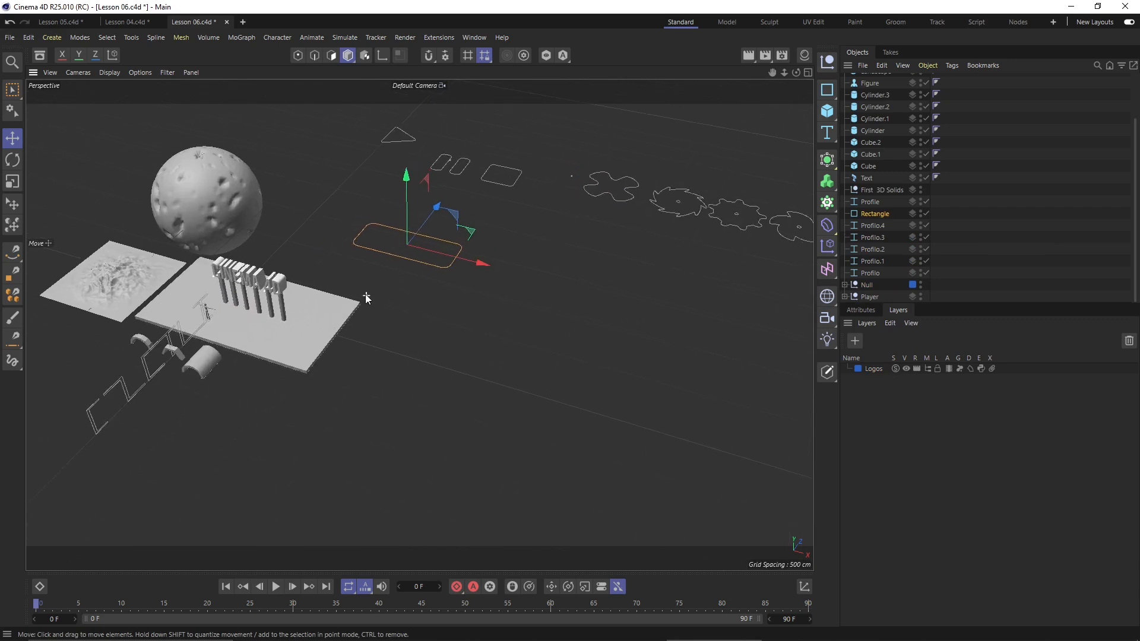
pyautogui.moveTo(445, 318); pyautogui.dragTo(507, 313, button='right')
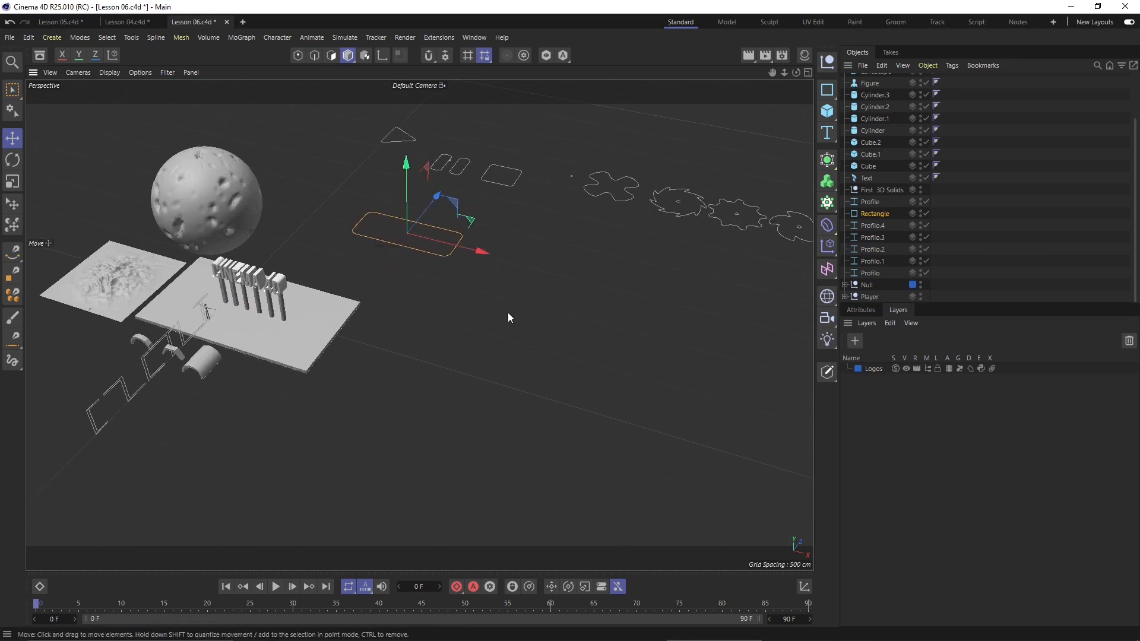
pyautogui.hotkey('ctrl', 'z')
pyautogui.keyDown('alt'); pyautogui.moveTo(508, 312); pyautogui.dragTo(440, 287); pyautogui.keyUp('alt')
pyautogui.rightClick(440, 286)
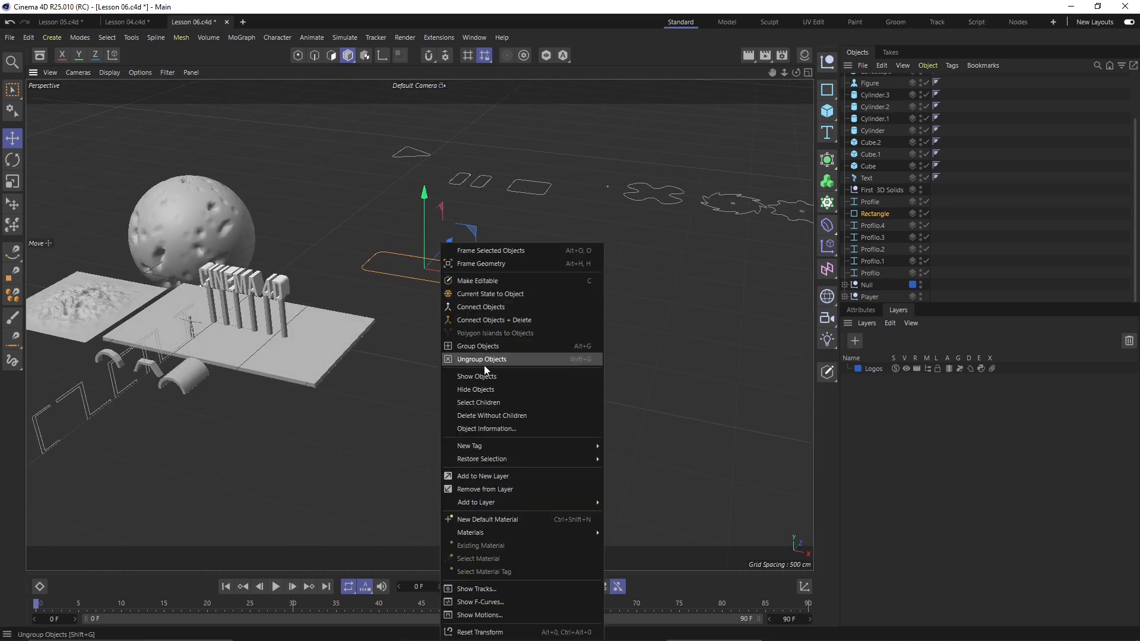
pyautogui.click(483, 476)
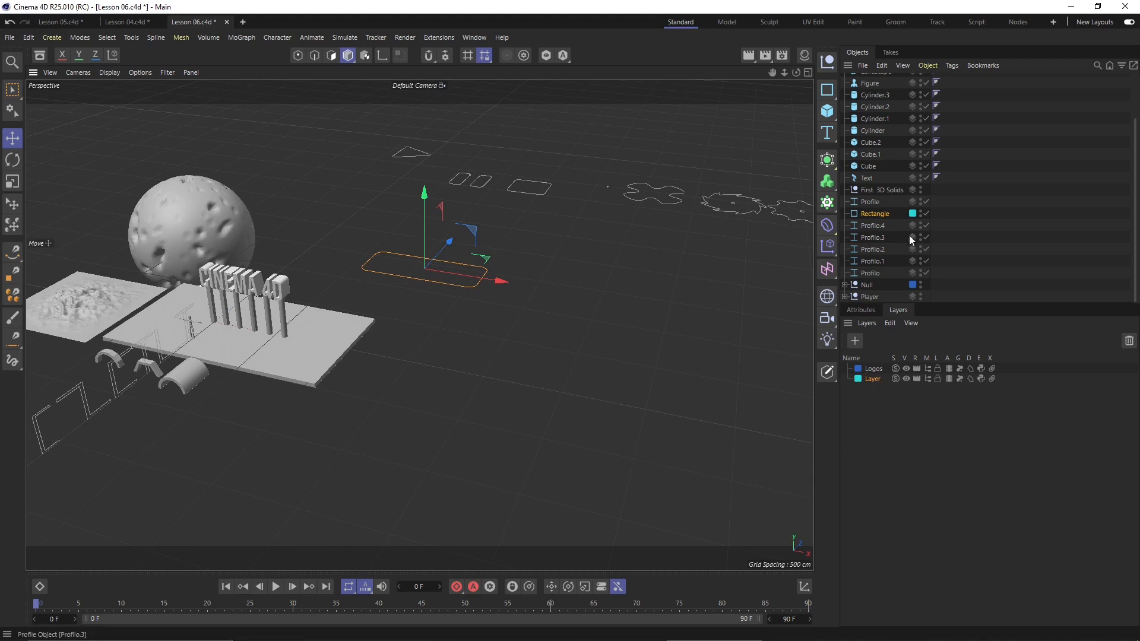
# Rename the rectangle's new layer as Smartphone.
pyautogui.doubleClick(872, 378)
pyautogui.write('Smartphone')
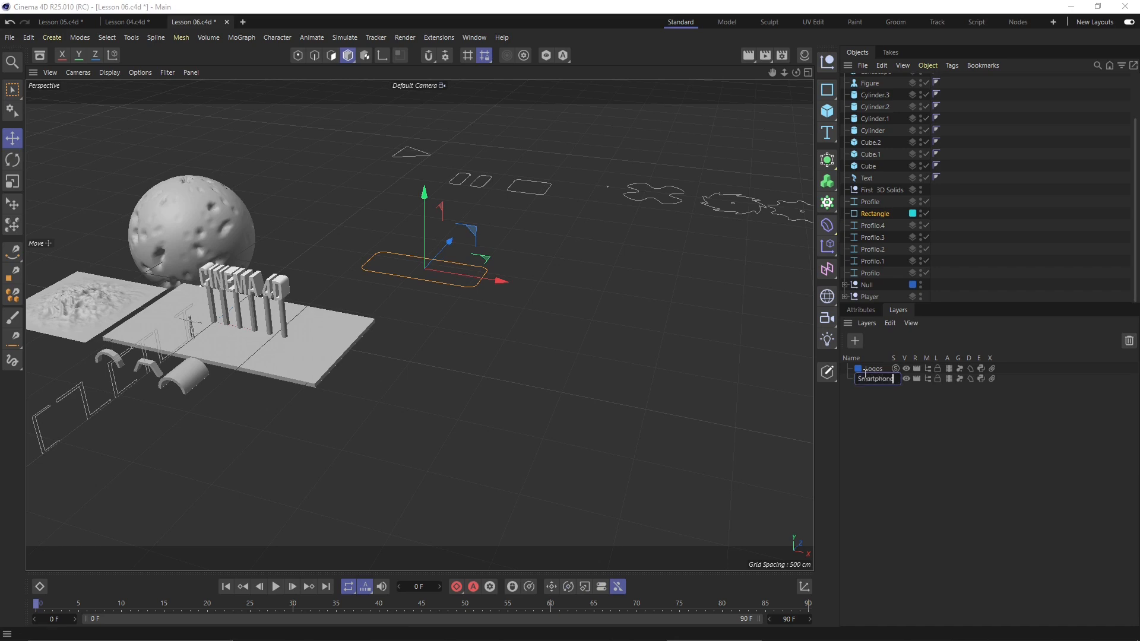
pyautogui.press('Return')
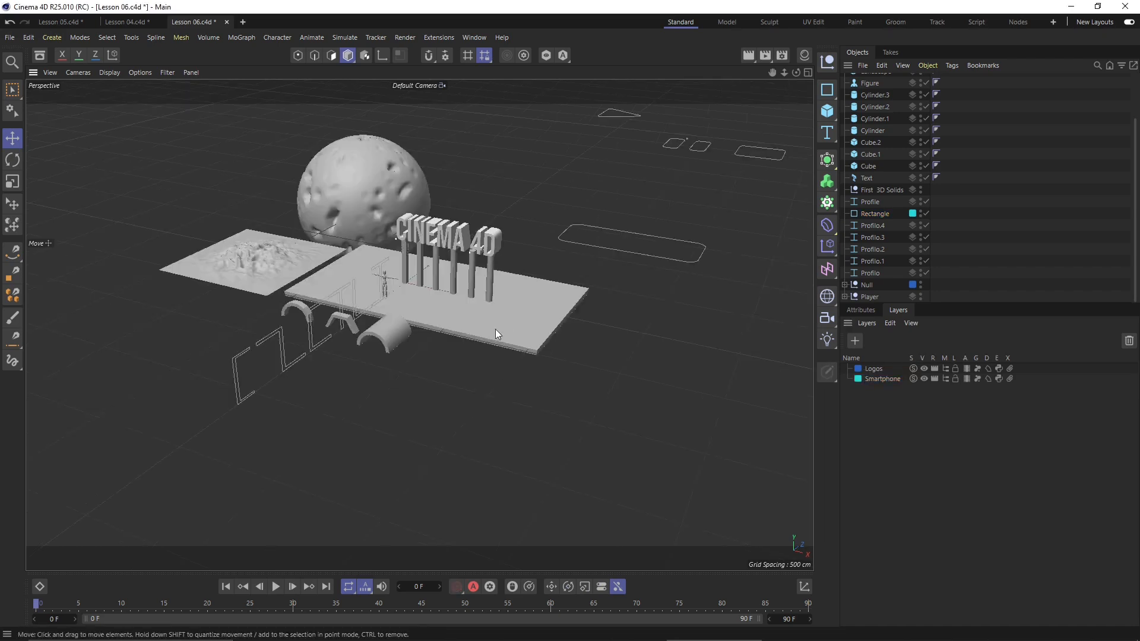
# Add the cratered sphere and the flat terrain to a new layer named Landscape.
pyautogui.keyDown('alt'); pyautogui.moveTo(423, 354); pyautogui.dragTo(443, 361, button='middle'); pyautogui.keyUp('alt')
pyautogui.scroll(2, 410, 309)
pyautogui.click(404, 183)
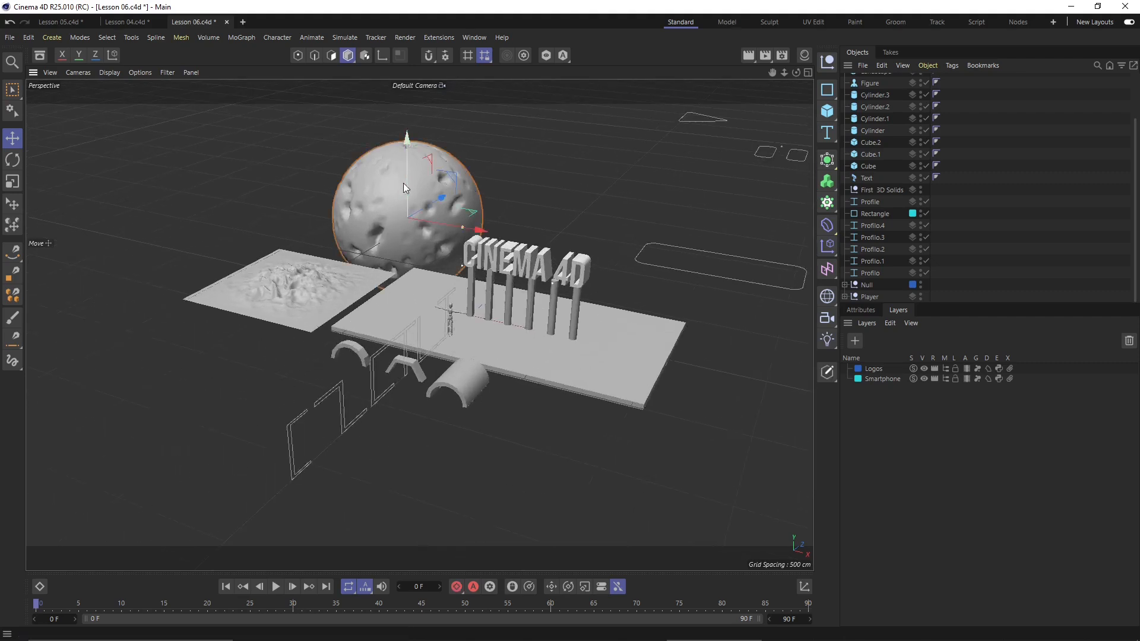
pyautogui.keyDown('shift'); pyautogui.click(283, 298); pyautogui.keyUp('shift')
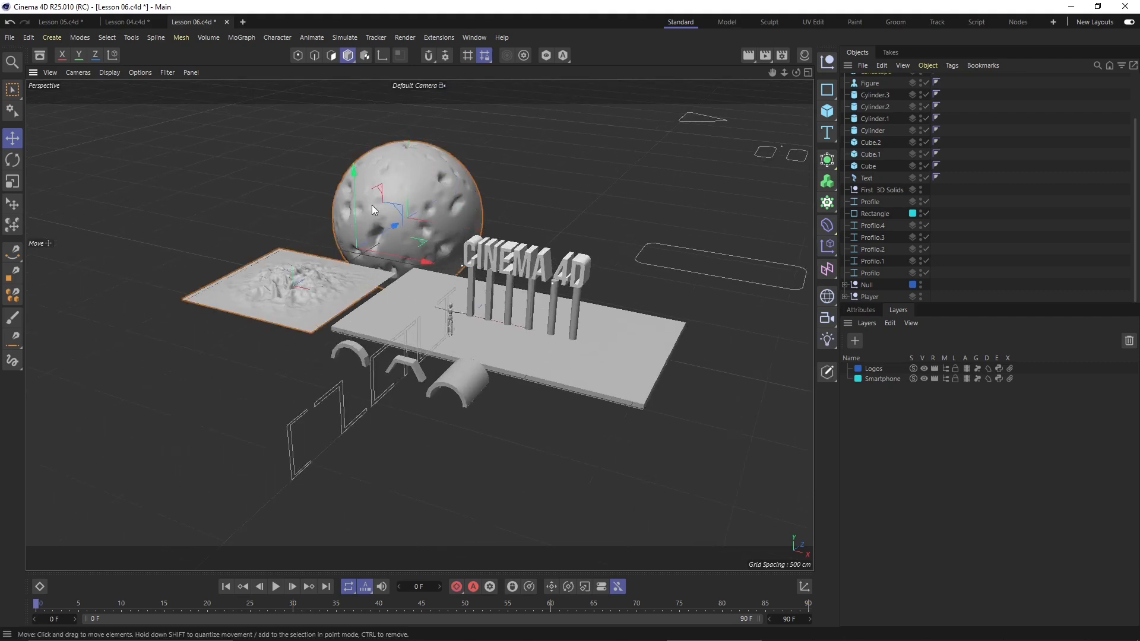
pyautogui.rightClick(381, 177)
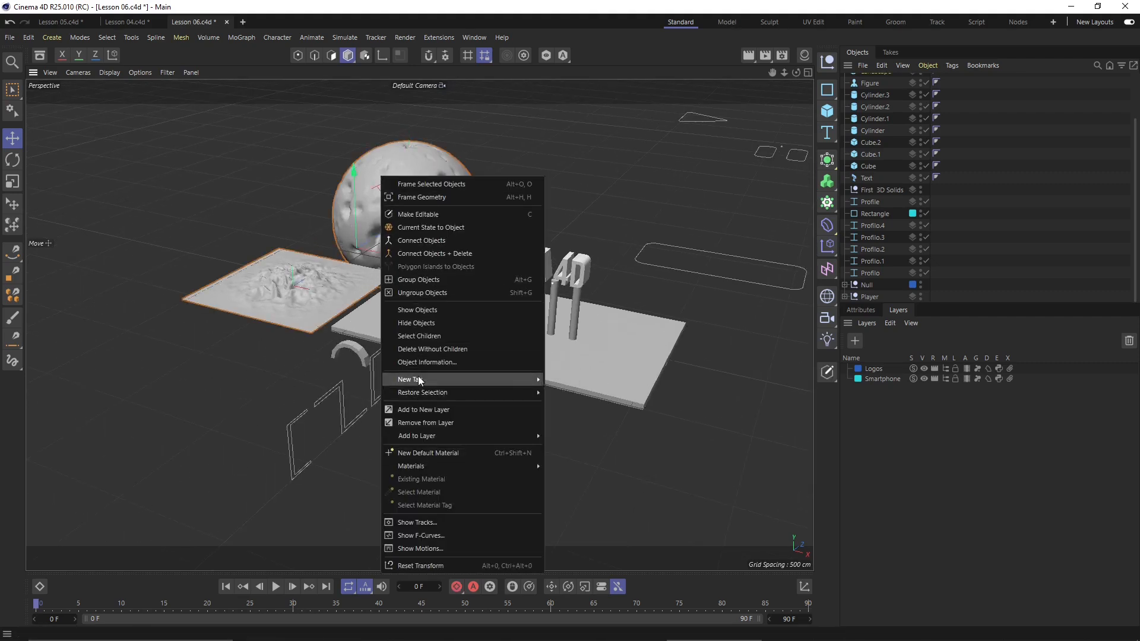
pyautogui.click(426, 410)
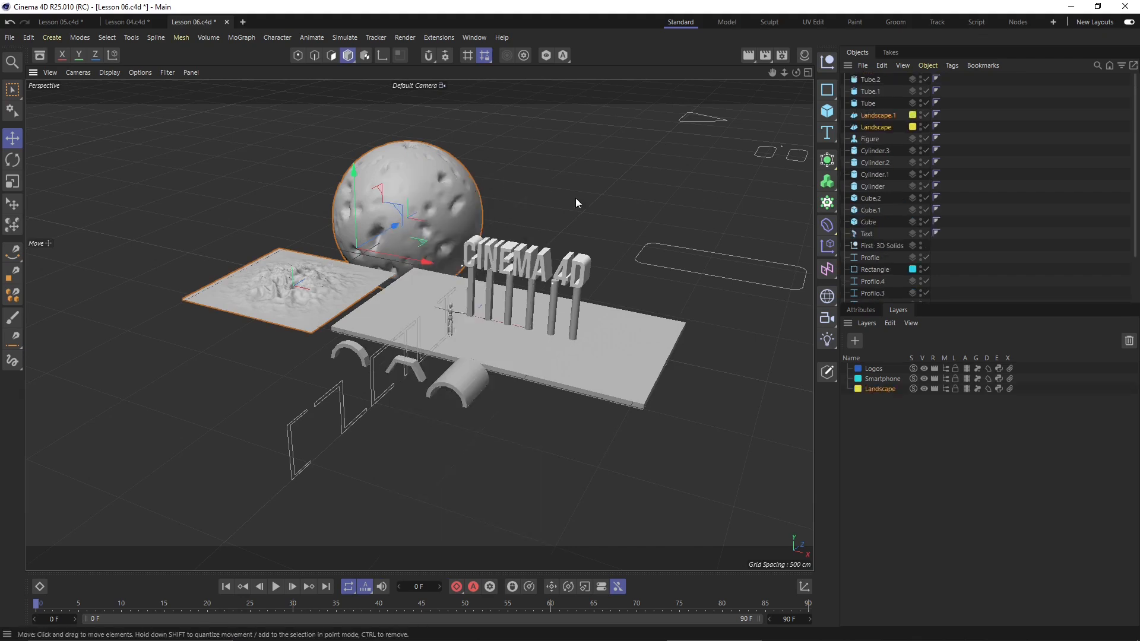
# Hide the Landscape layer in the viewport, keeping the Landscape.1 object itself enabled.
pyautogui.click(924, 389)
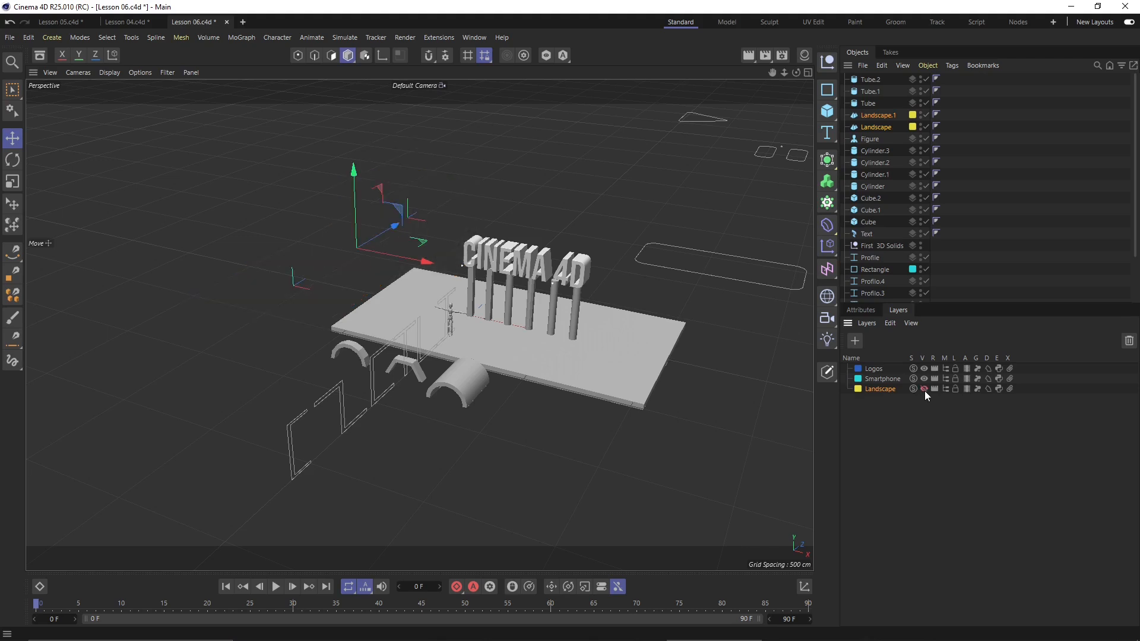
pyautogui.click(925, 390)
pyautogui.click(925, 390)
pyautogui.scroll(-1, 208, 293)
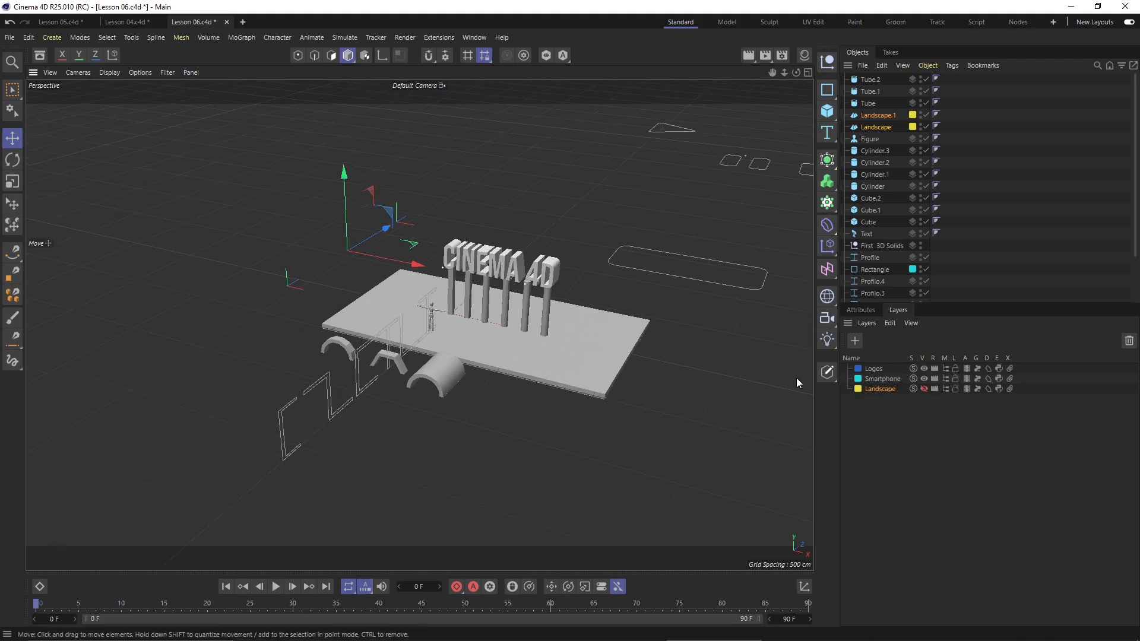
pyautogui.scroll(-1, 381, 287)
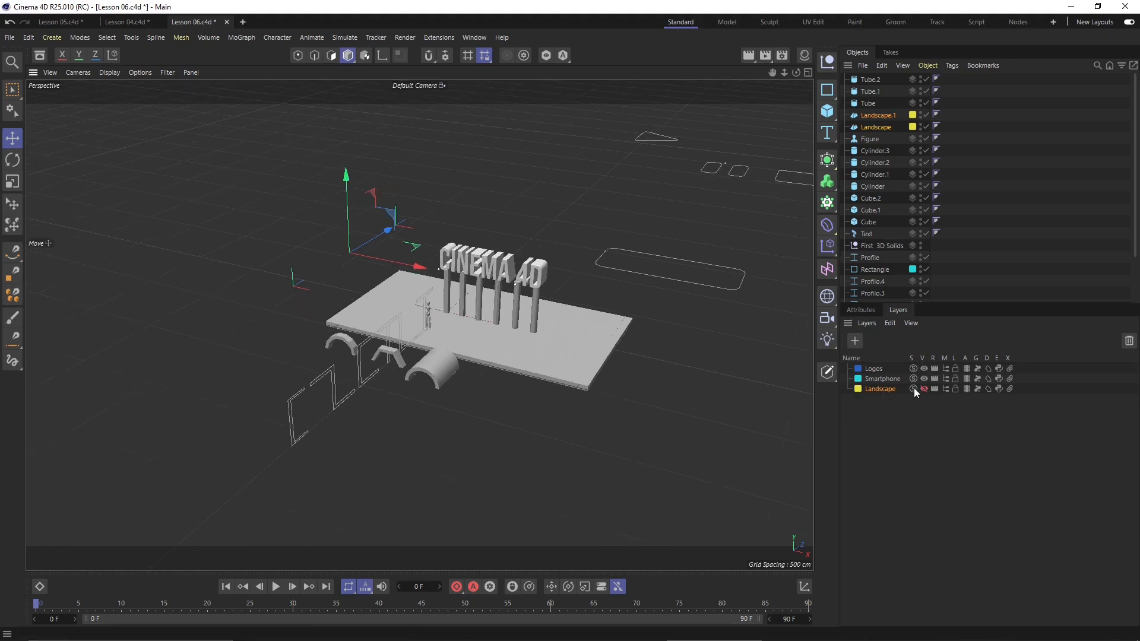
pyautogui.click(927, 115)
pyautogui.click(926, 115)
pyautogui.click(244, 334)
pyautogui.scroll(-1, 246, 334)
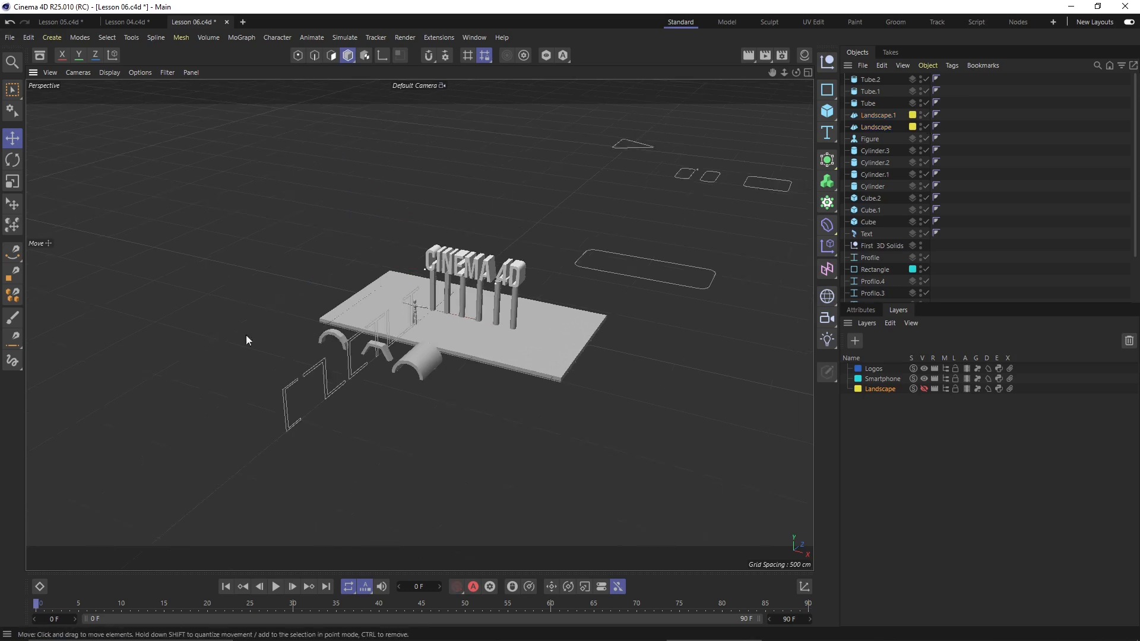
# Add all the profile splines standing in a row beside the arches to a new layer.
pyautogui.scroll(2, 327, 399)
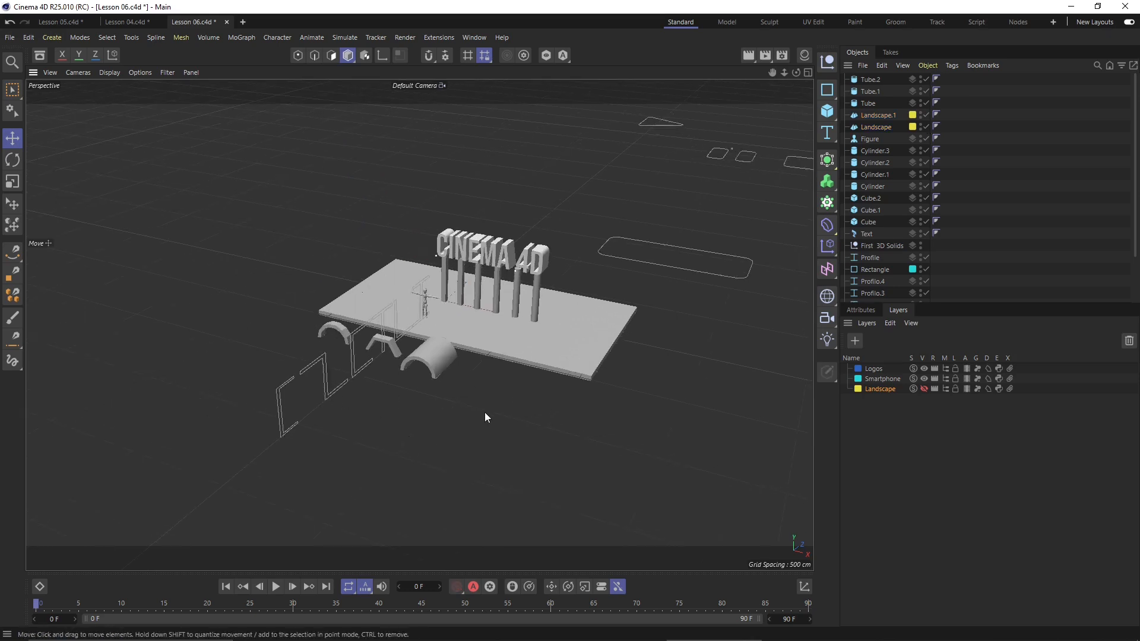
pyautogui.keyDown('alt'); pyautogui.moveTo(484, 412); pyautogui.dragTo(349, 237); pyautogui.keyUp('alt')
pyautogui.click(400, 265)
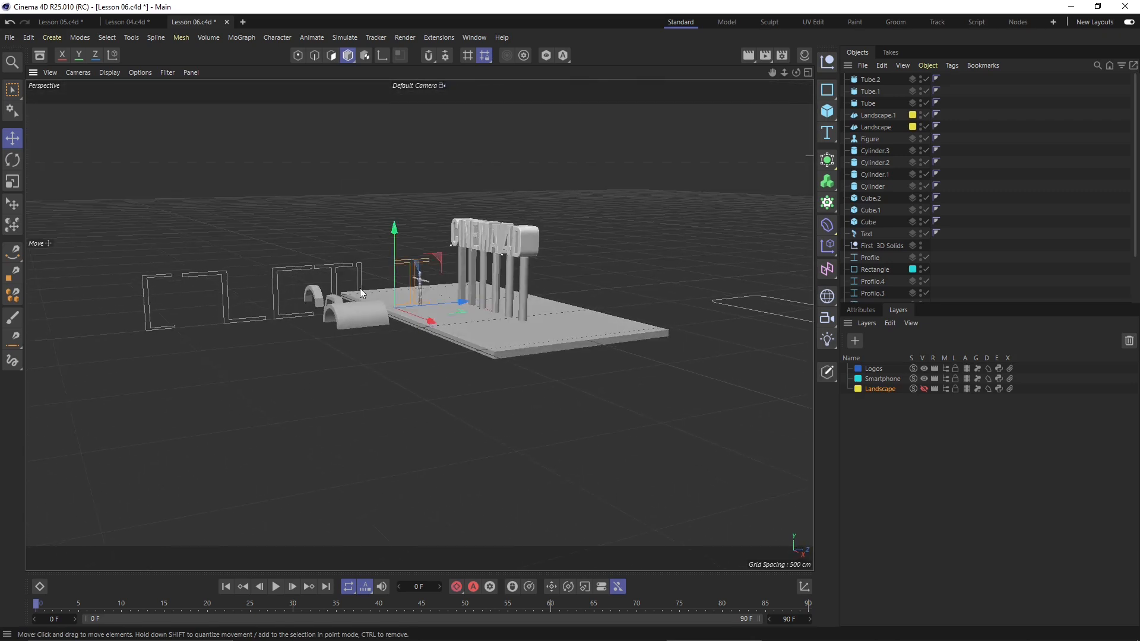
pyautogui.keyDown('shift'); pyautogui.click(358, 276); pyautogui.keyUp('shift')
pyautogui.keyDown('shift'); pyautogui.click(336, 267); pyautogui.keyUp('shift')
pyautogui.keyDown('shift'); pyautogui.click(275, 281); pyautogui.keyUp('shift')
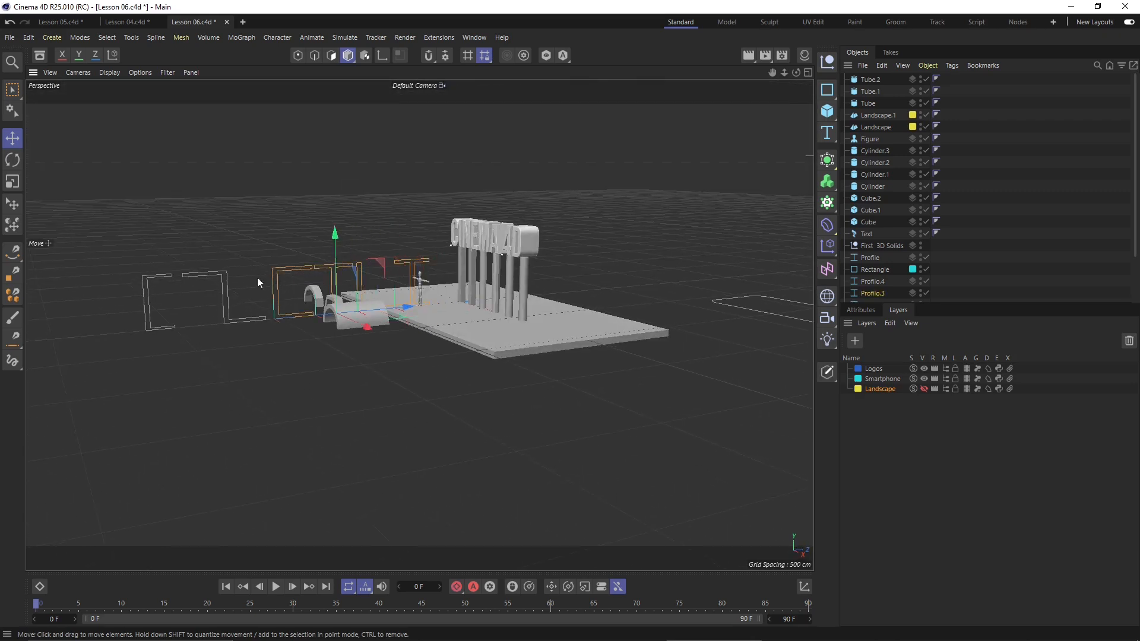
pyautogui.keyDown('shift'); pyautogui.click(219, 272); pyautogui.keyUp('shift')
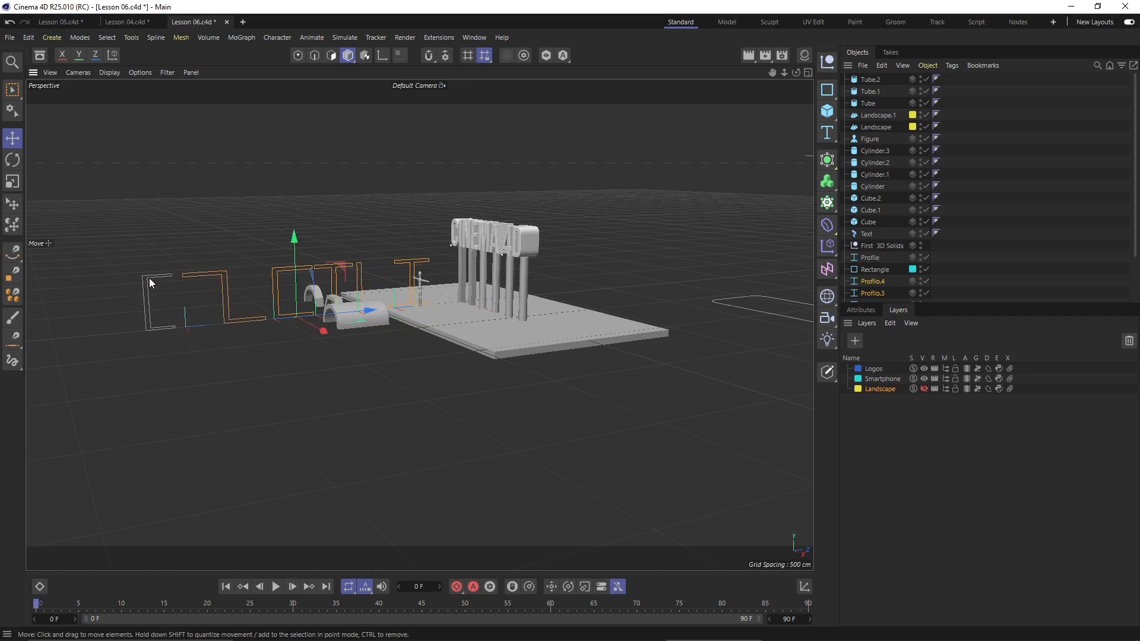
pyautogui.keyDown('shift'); pyautogui.click(149, 286); pyautogui.keyUp('shift')
pyautogui.keyDown('alt'); pyautogui.moveTo(164, 311); pyautogui.dragTo(290, 388); pyautogui.keyUp('alt')
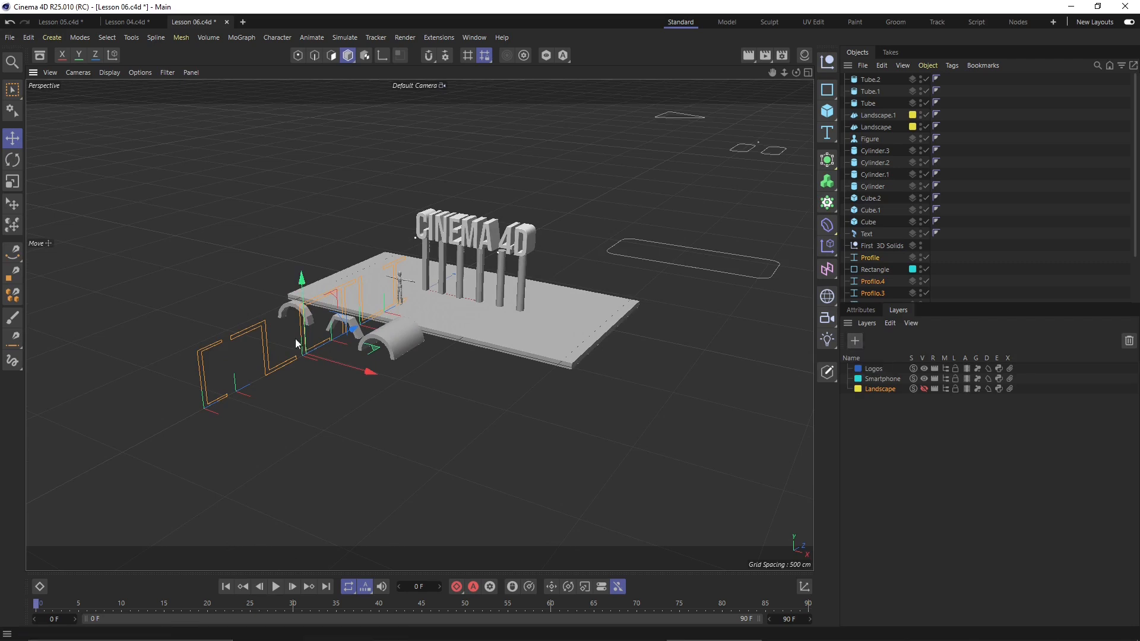
pyautogui.rightClick(268, 364)
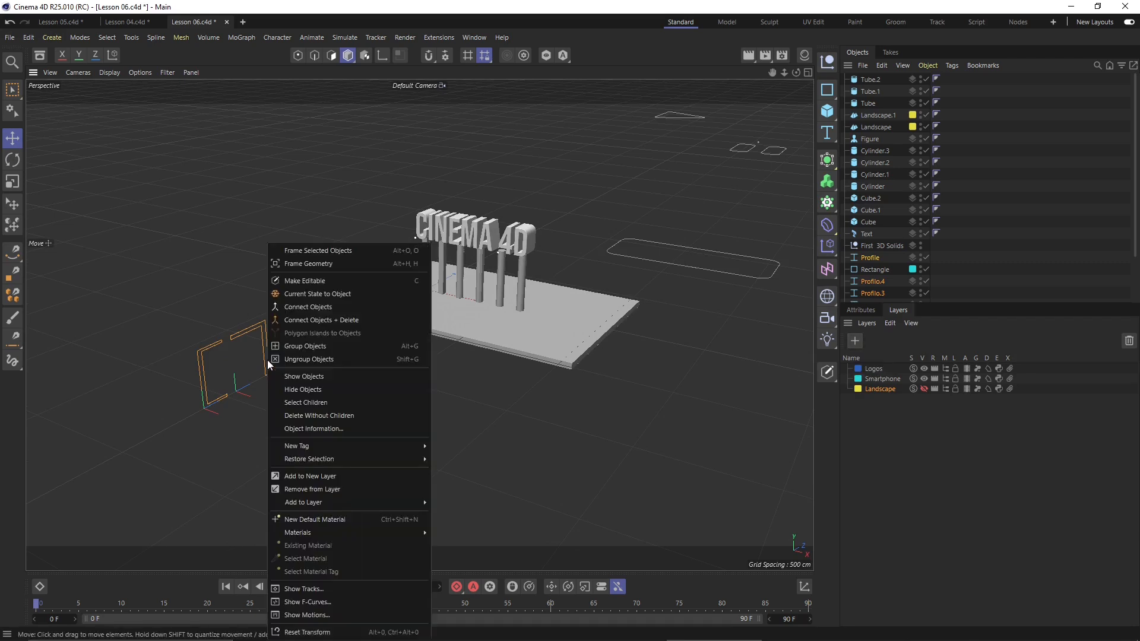
pyautogui.click(309, 476)
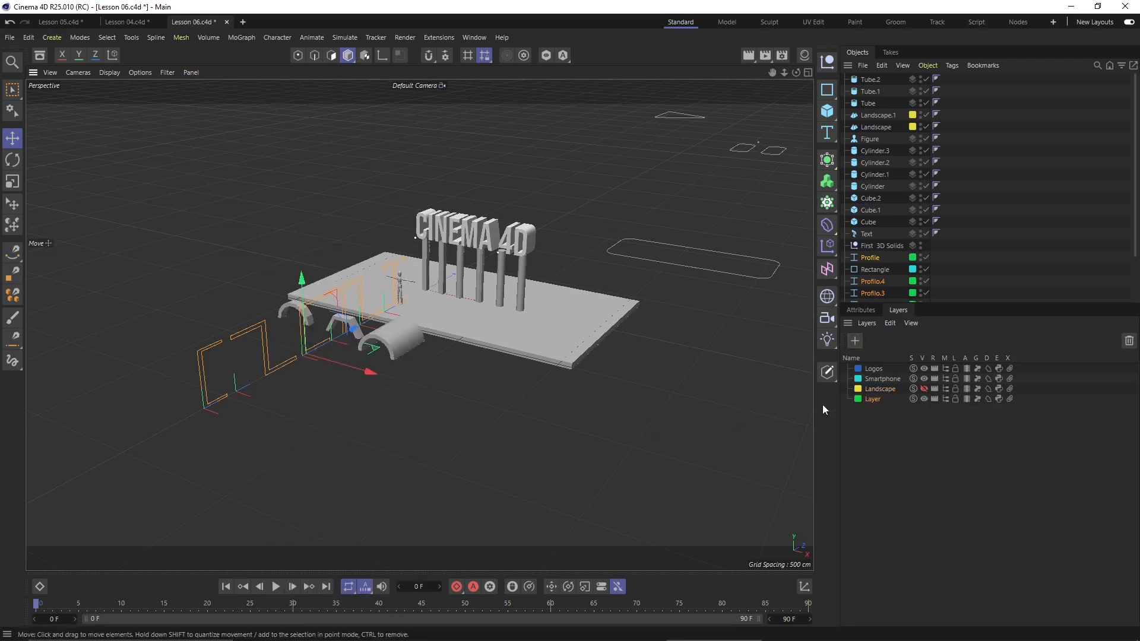
# Rename the profile splines' new layer as Sections.
pyautogui.doubleClick(876, 399)
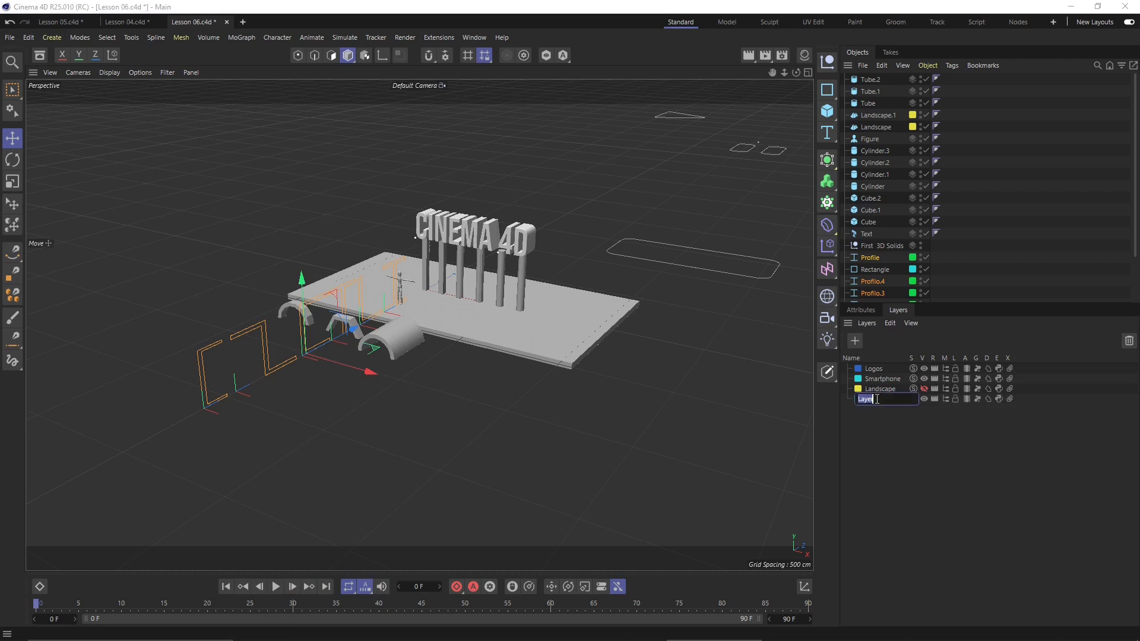
pyautogui.write('Profile')
pyautogui.press('BackSpace')
pyautogui.press('BackSpace')
pyautogui.press('BackSpace')
pyautogui.press('BackSpace')
pyautogui.press('BackSpace')
pyautogui.press('BackSpace')
pyautogui.press('BackSpace')
pyautogui.write('Sections')
pyautogui.press('Return')
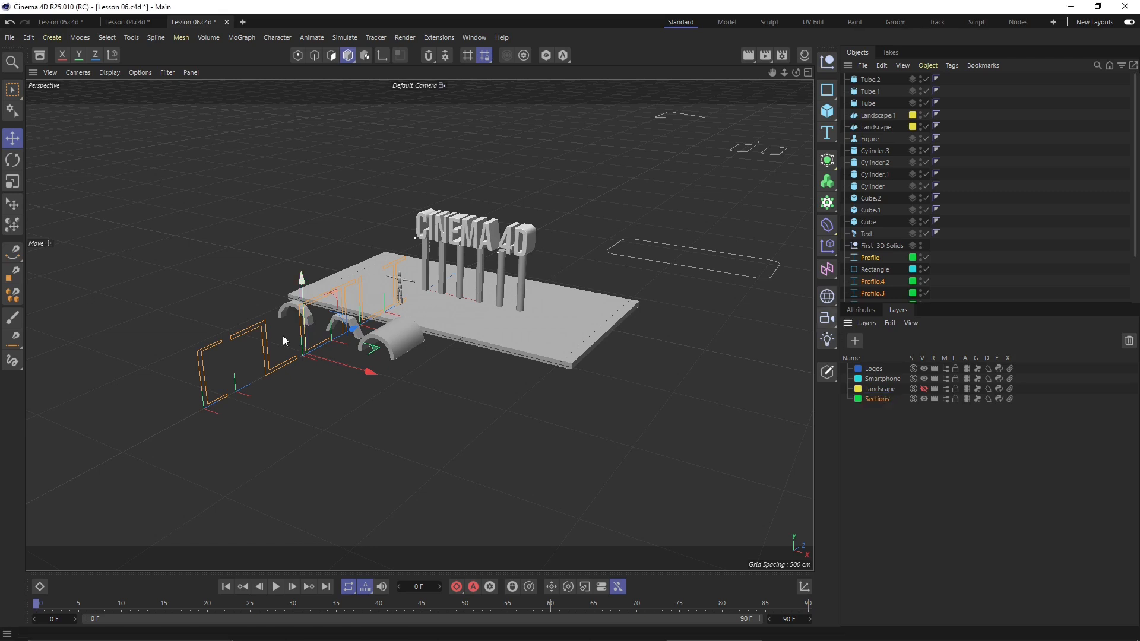
# Hide the Sections, Logos and Smartphone layers in the viewport.
pyautogui.click(924, 399)
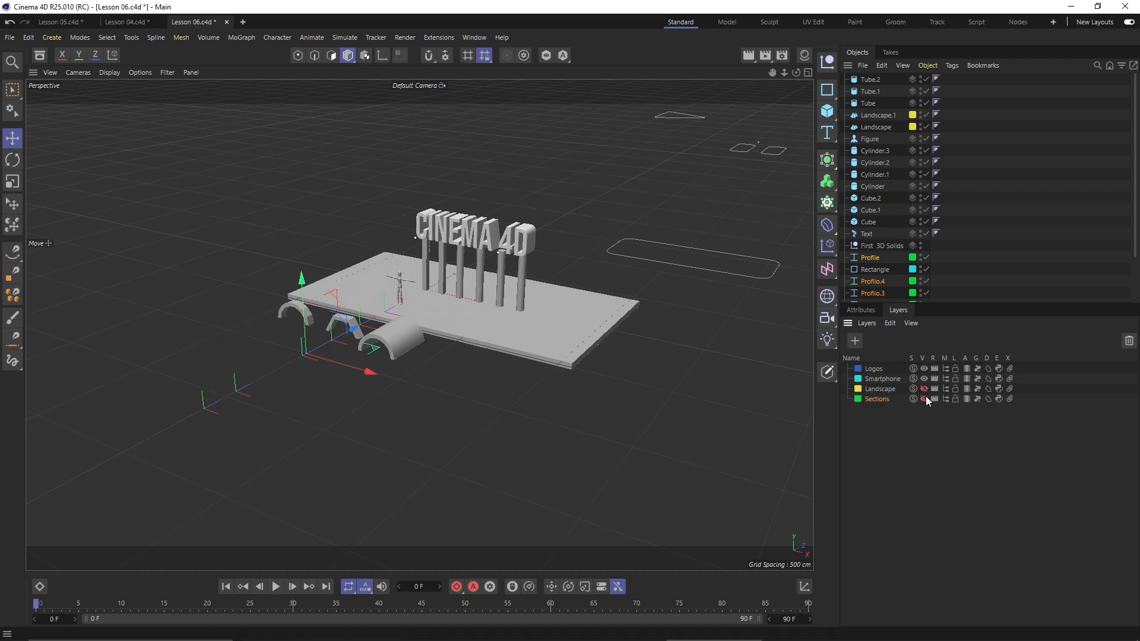
pyautogui.keyDown('alt'); pyautogui.moveTo(665, 398); pyautogui.dragTo(515, 395, button='middle'); pyautogui.keyUp('alt')
pyautogui.keyDown('alt'); pyautogui.moveTo(516, 394); pyautogui.dragTo(533, 400); pyautogui.keyUp('alt')
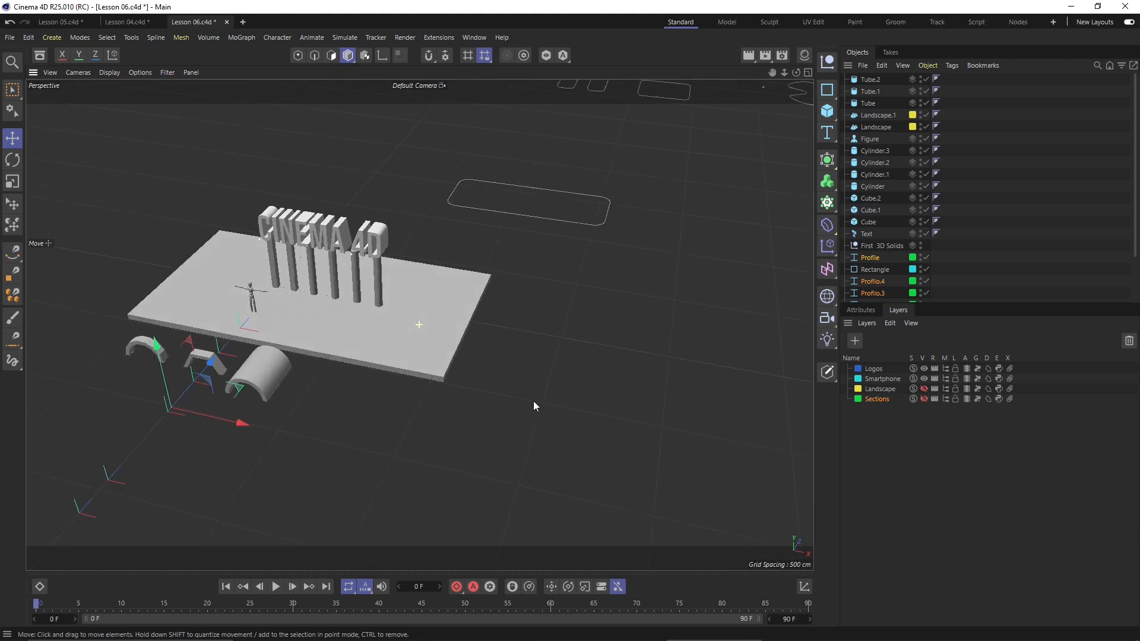
pyautogui.click(924, 369)
pyautogui.click(925, 381)
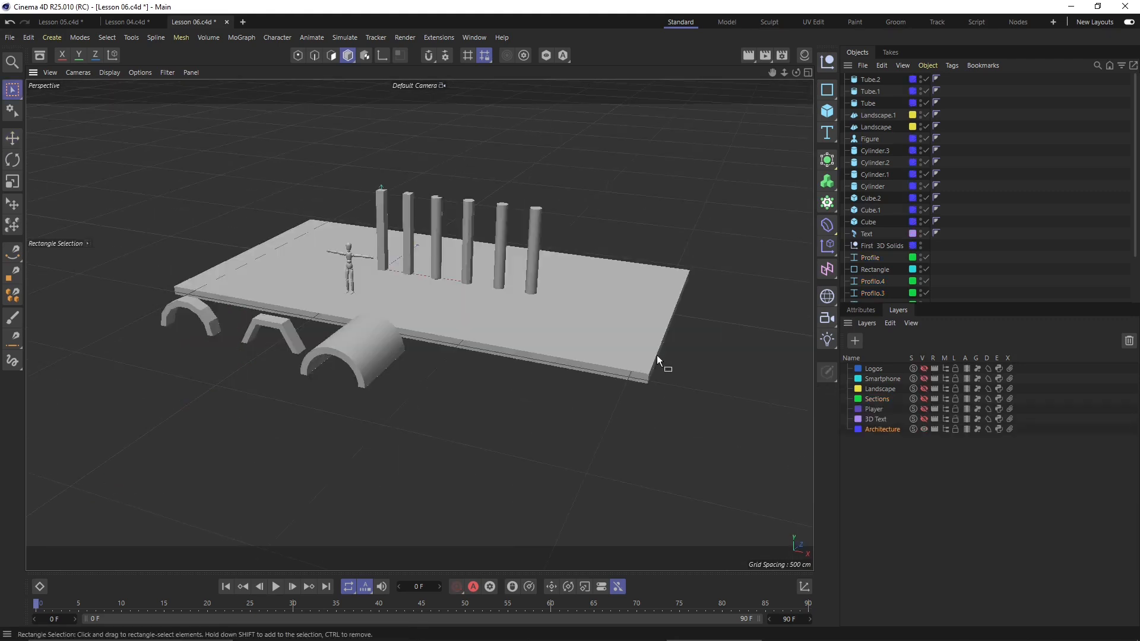
# Examine the architecture objects left in the viewport and the layer assignment options for Tube.1.
pyautogui.scroll(5, 657, 254)
pyautogui.keyDown('alt'); pyautogui.moveTo(561, 307); pyautogui.dragTo(511, 275); pyautogui.keyUp('alt')
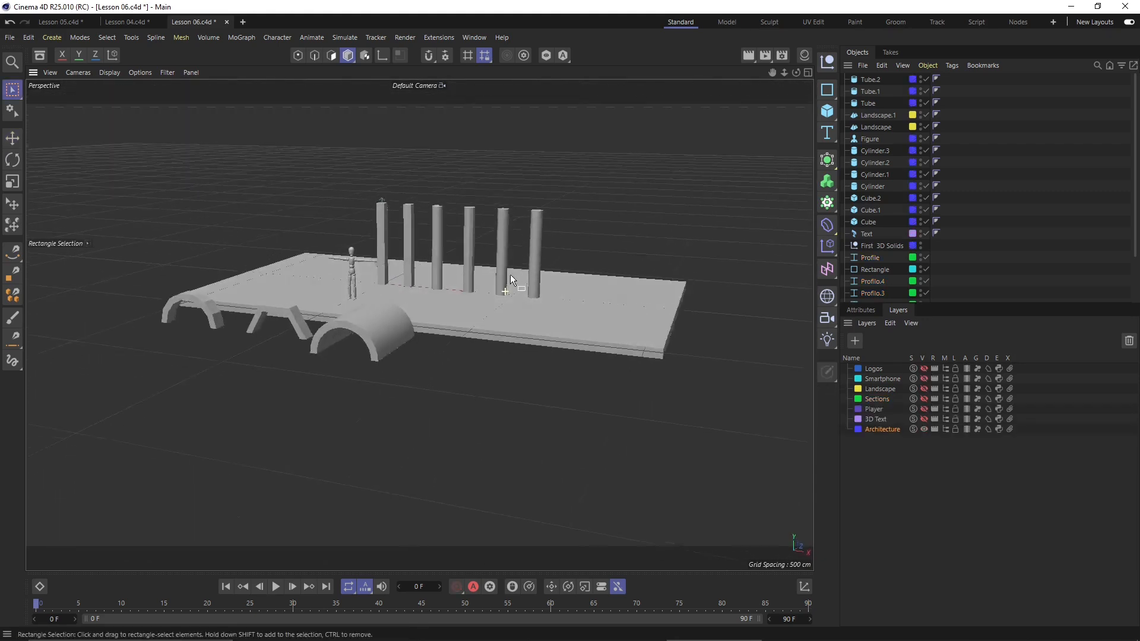
pyautogui.click(880, 92)
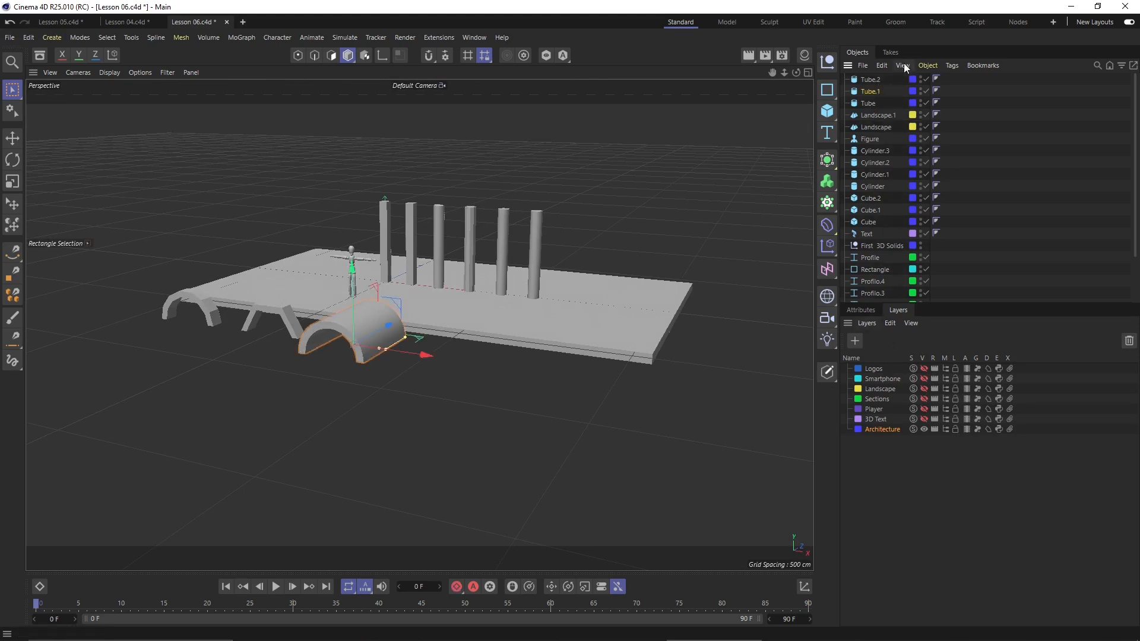
pyautogui.rightClick(870, 92)
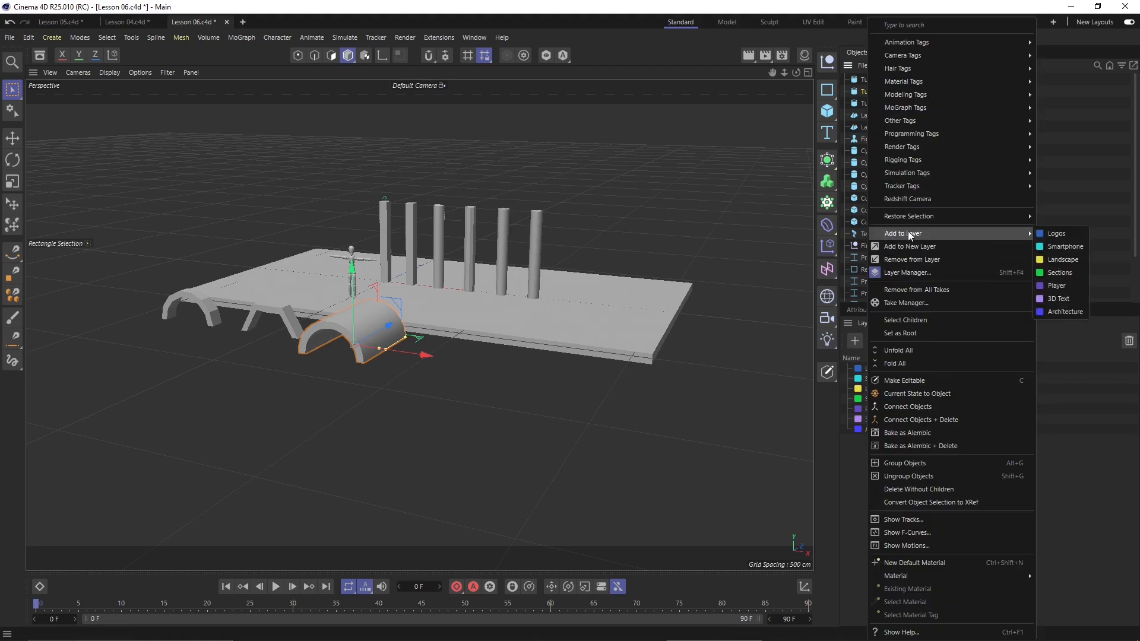
pyautogui.click(754, 227)
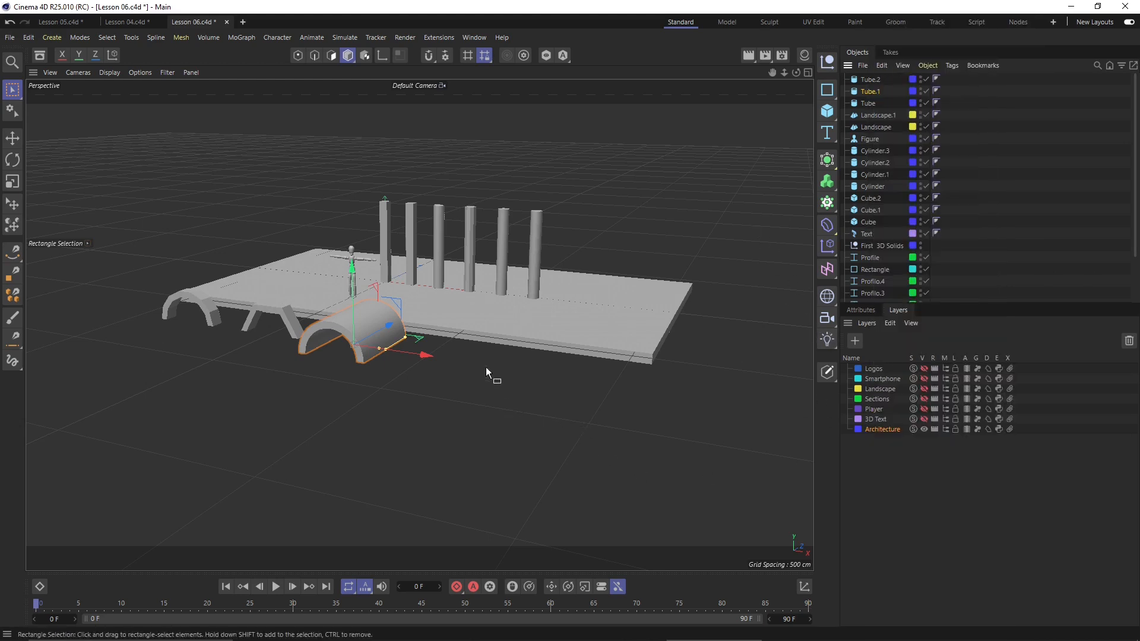
pyautogui.keyDown('alt'); pyautogui.moveTo(398, 350); pyautogui.dragTo(390, 345); pyautogui.keyUp('alt')
pyautogui.click(603, 152)
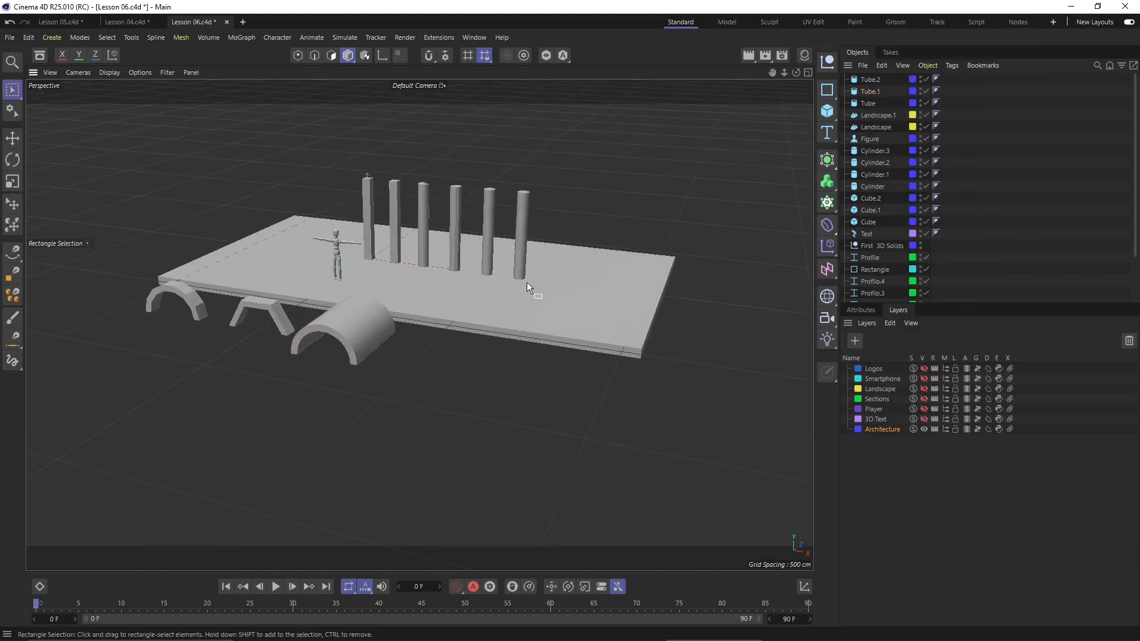
pyautogui.keyDown('alt'); pyautogui.moveTo(526, 282); pyautogui.dragTo(530, 374); pyautogui.keyUp('alt')
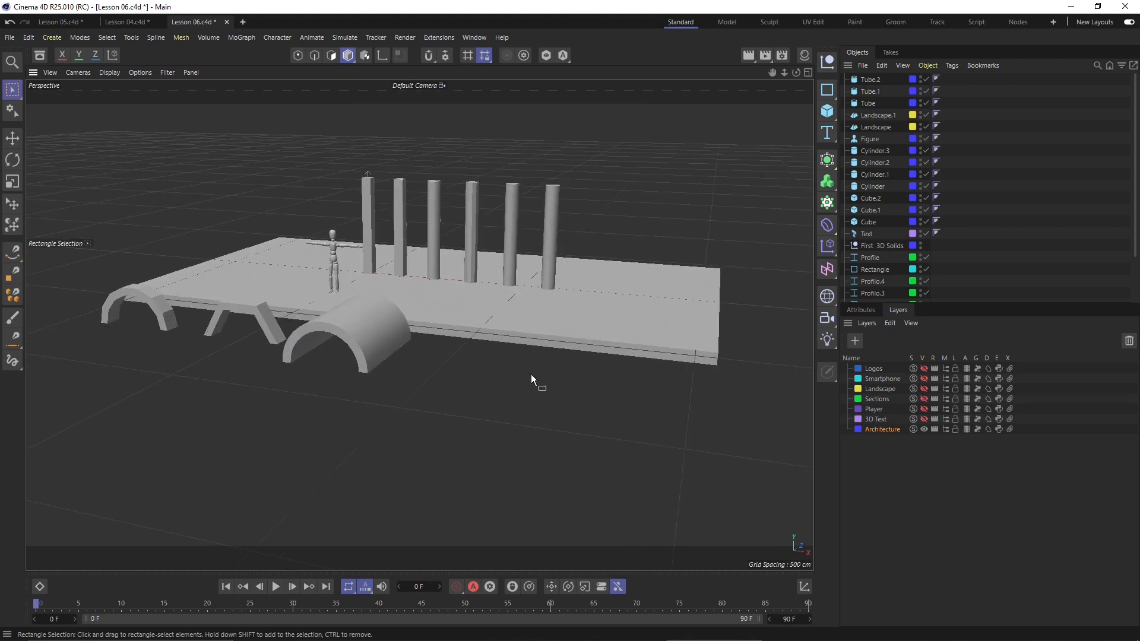
# Toggle the Architecture layer's visibility off and on to check its contents, and make all layers visible in the viewport.
pyautogui.click(924, 429)
pyautogui.click(925, 429)
pyautogui.click(924, 429)
pyautogui.click(925, 429)
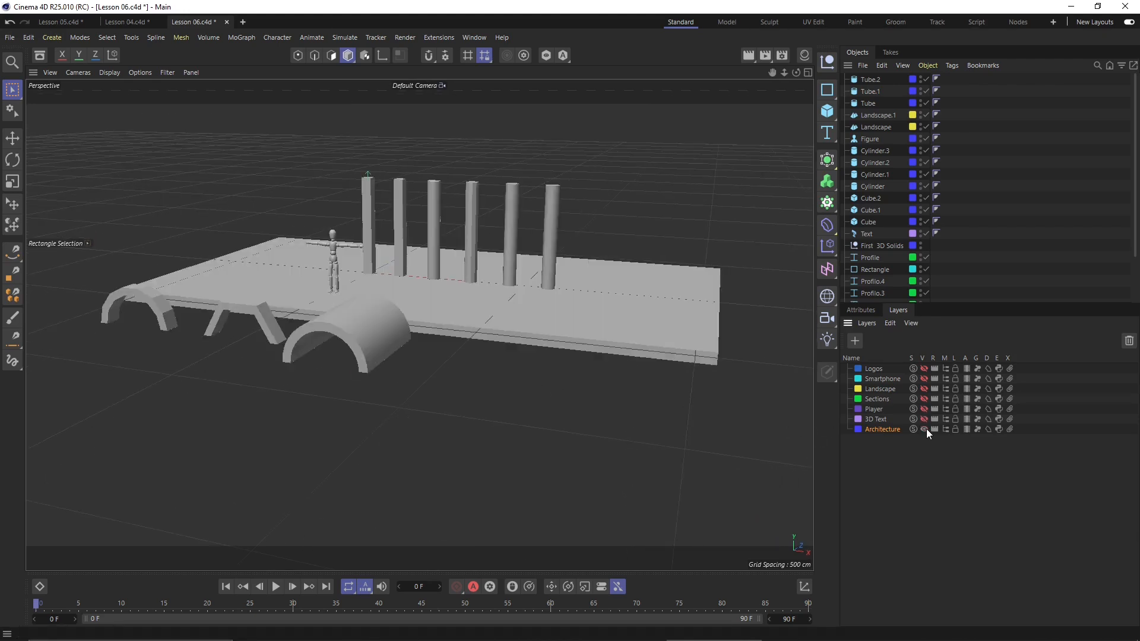
pyautogui.click(924, 428)
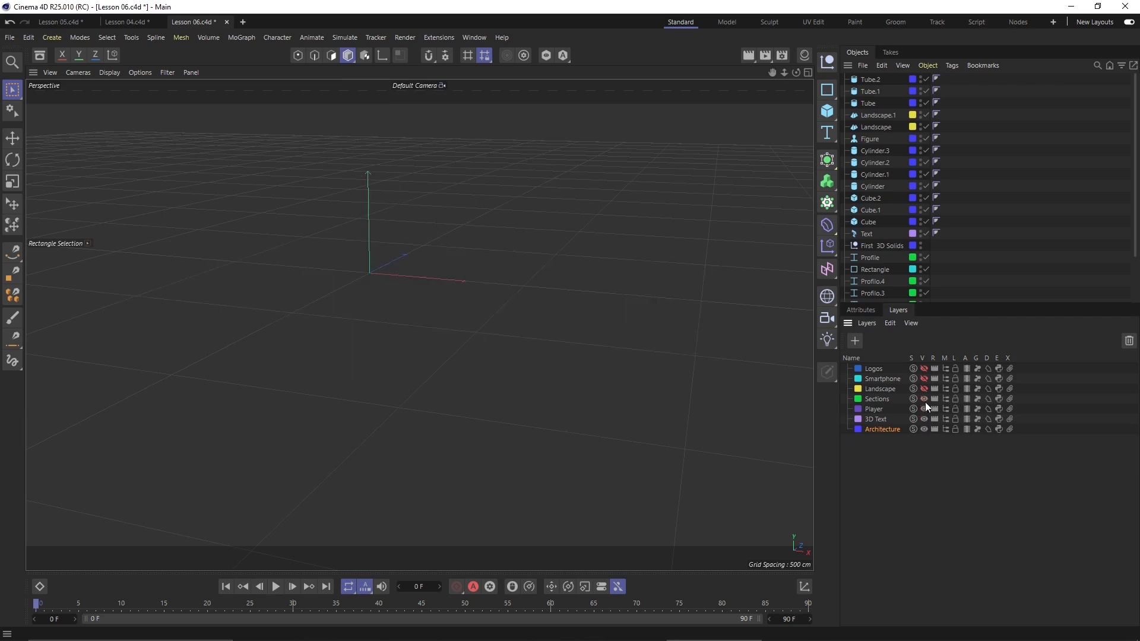
pyautogui.keyDown('ctrl'); pyautogui.click(927, 368); pyautogui.keyUp('ctrl')
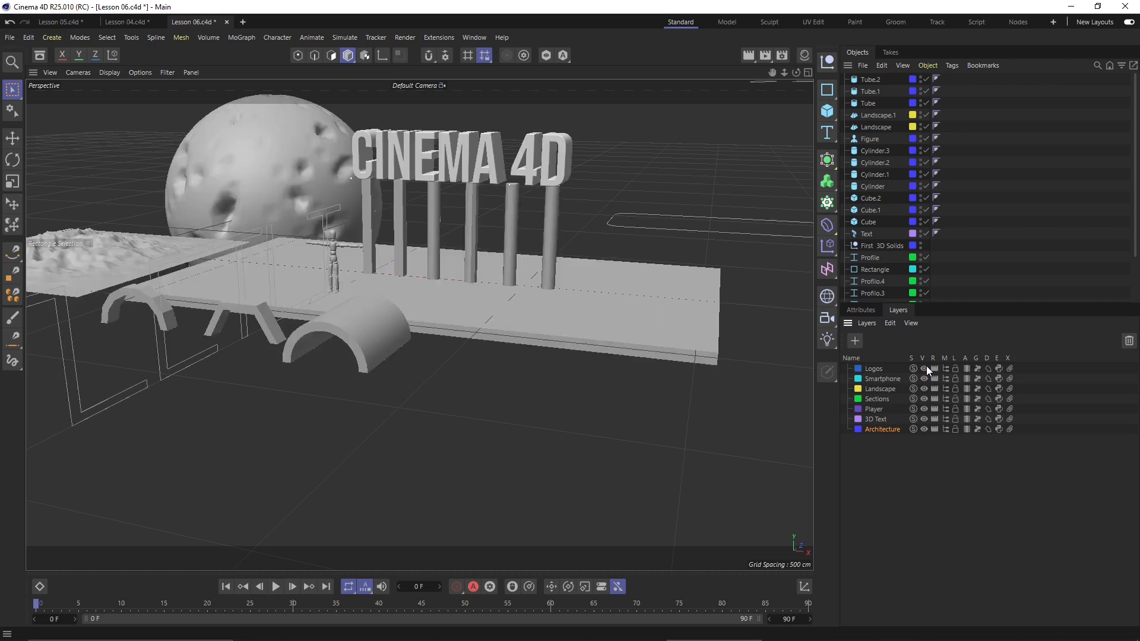
# Hide every layer from Logos down to Architecture in the viewport.
pyautogui.scroll(-3, 469, 392)
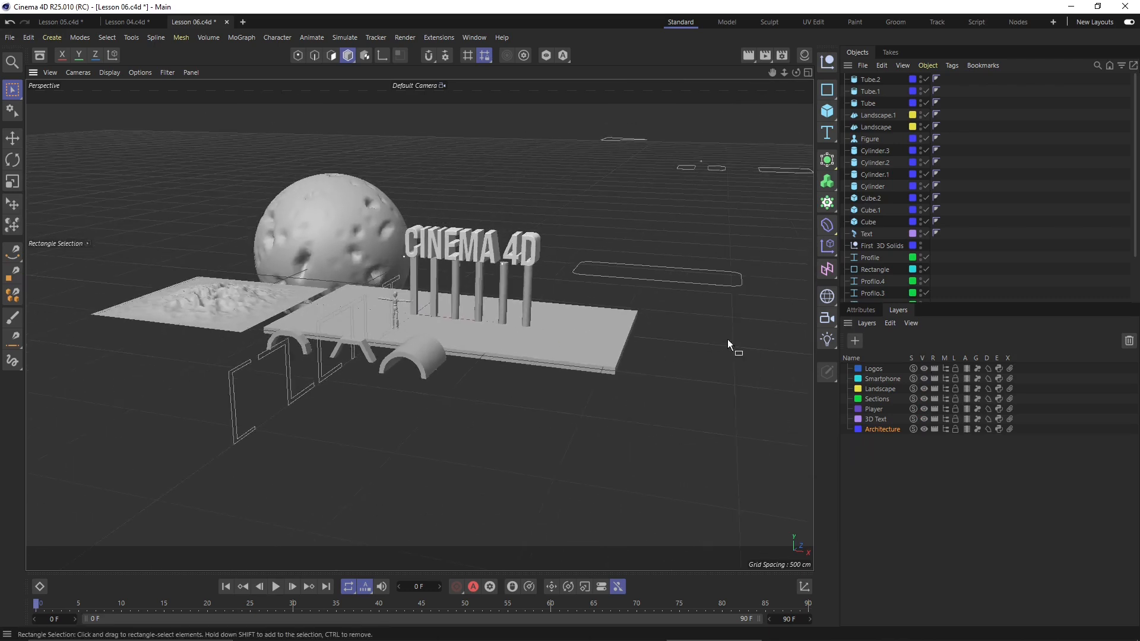
pyautogui.click(924, 369)
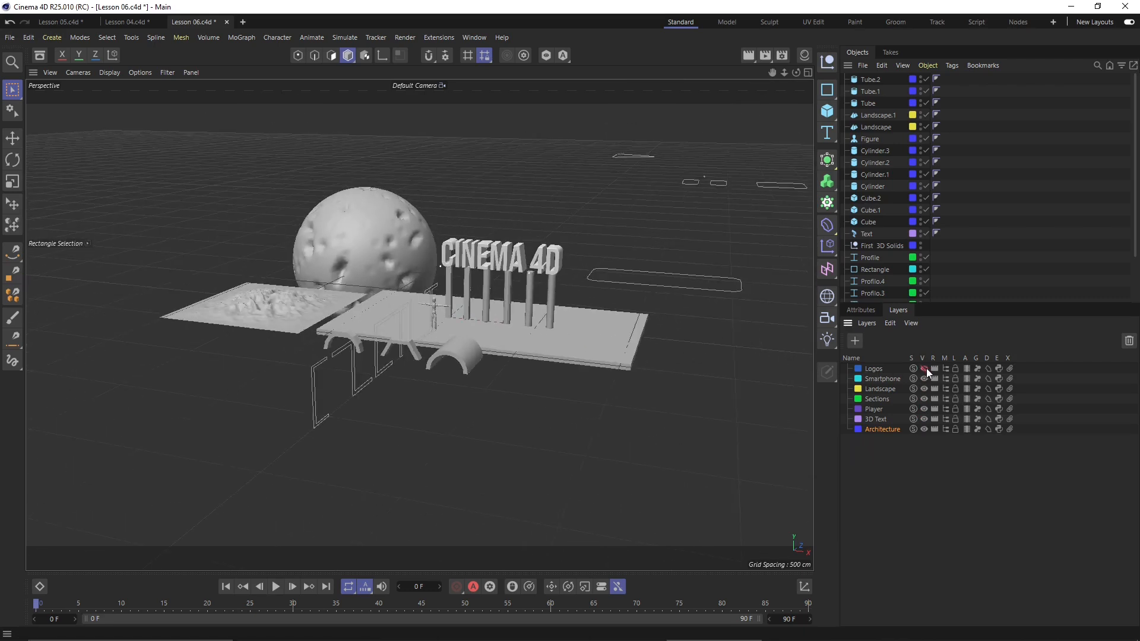
pyautogui.moveTo(924, 369); pyautogui.dragTo(920, 444)
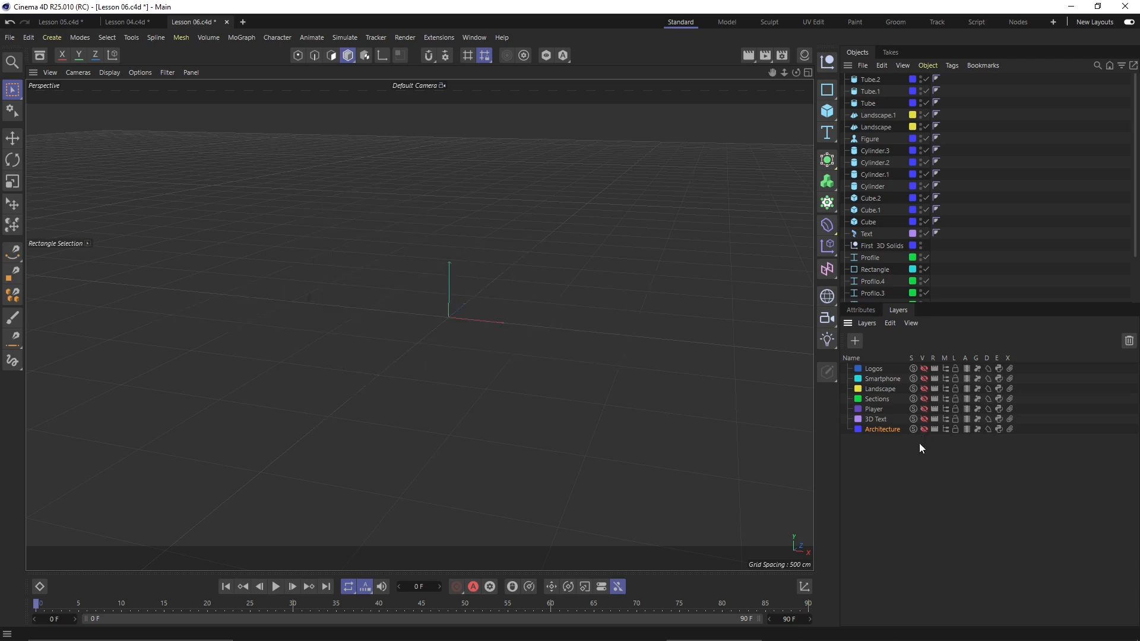
# Turn the viewport visibility of the Logos, Smartphone, Landscape, Sections, Player, 3D Text and Architecture layers back on.
pyautogui.click(926, 389)
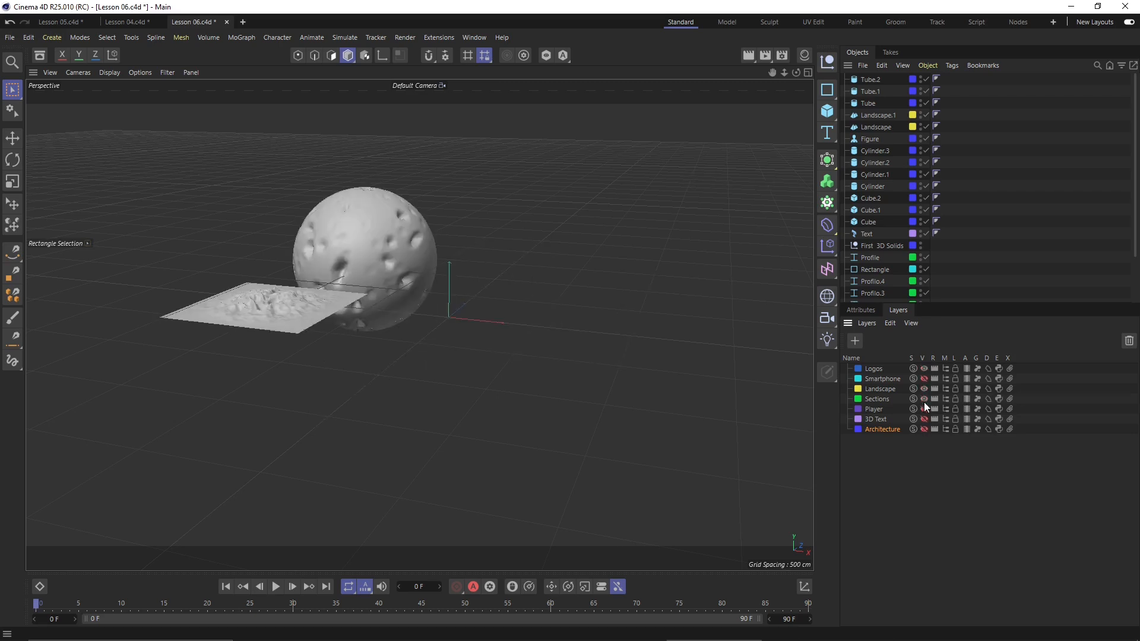
pyautogui.click(924, 399)
pyautogui.click(924, 420)
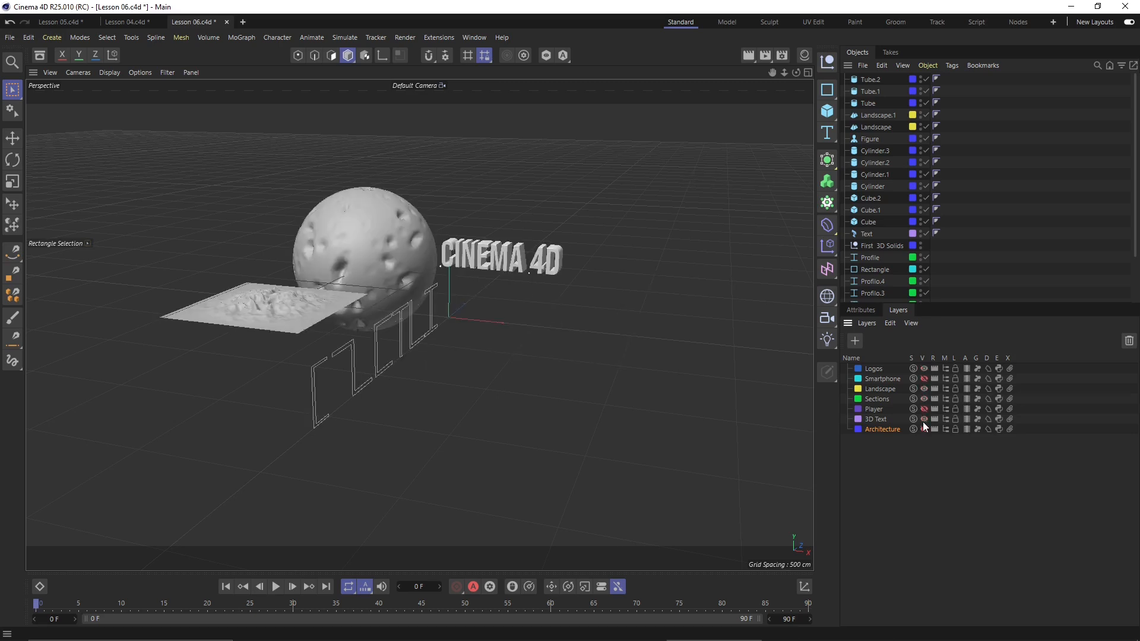
pyautogui.click(924, 379)
pyautogui.click(924, 409)
pyautogui.click(924, 430)
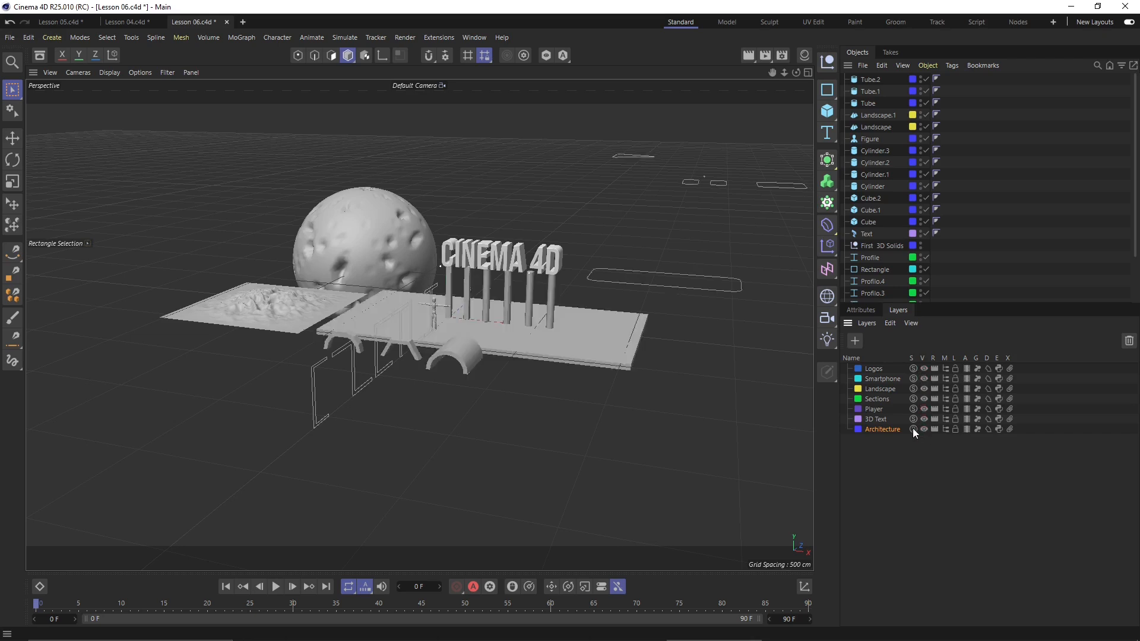
# Solo the Smartphone layer to view its rectangle spline alone, and turn the layer solo off again.
pyautogui.click(914, 377)
pyautogui.click(915, 377)
pyautogui.click(915, 378)
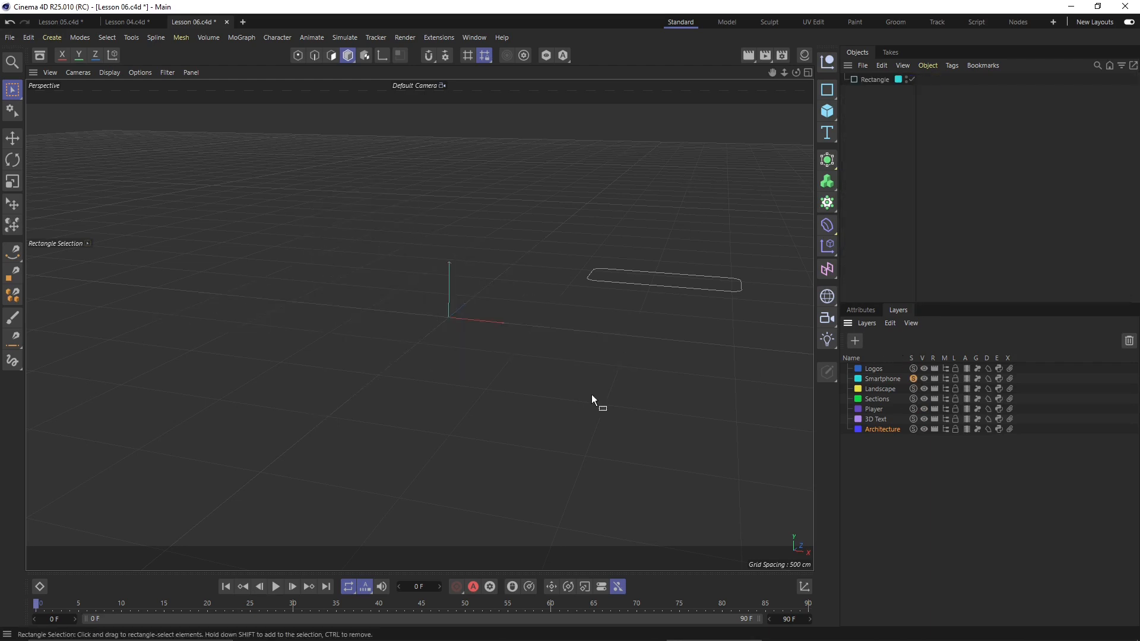
pyautogui.keyDown('alt'); pyautogui.moveTo(591, 394); pyautogui.dragTo(356, 385); pyautogui.keyUp('alt')
pyautogui.keyDown('alt'); pyautogui.moveTo(356, 385); pyautogui.dragTo(279, 415, button='middle'); pyautogui.keyUp('alt')
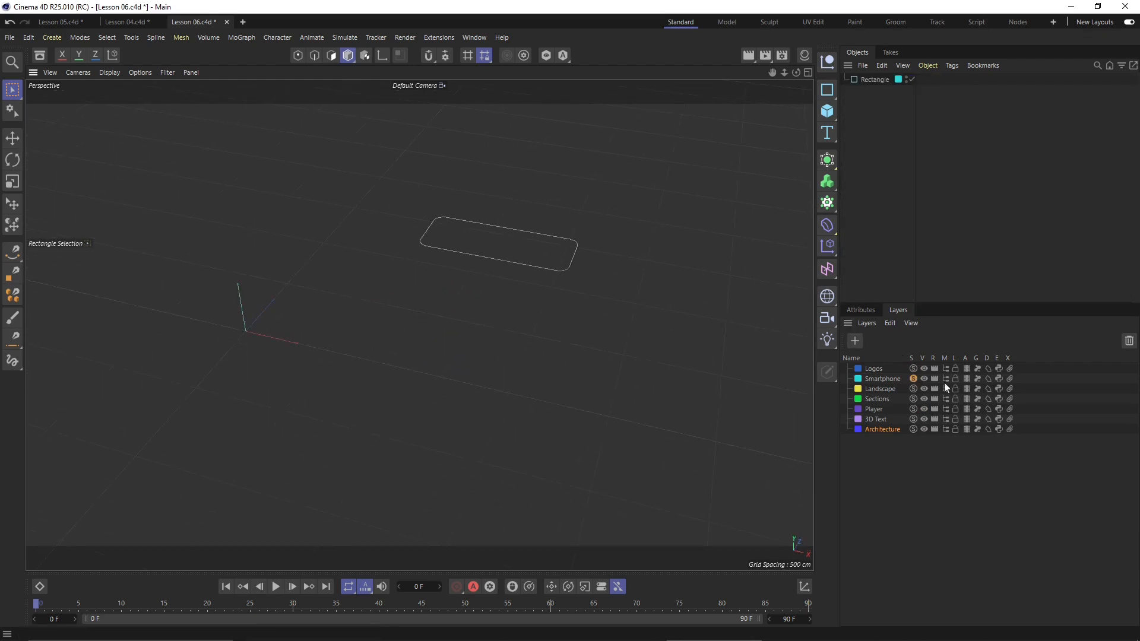
pyautogui.click(913, 378)
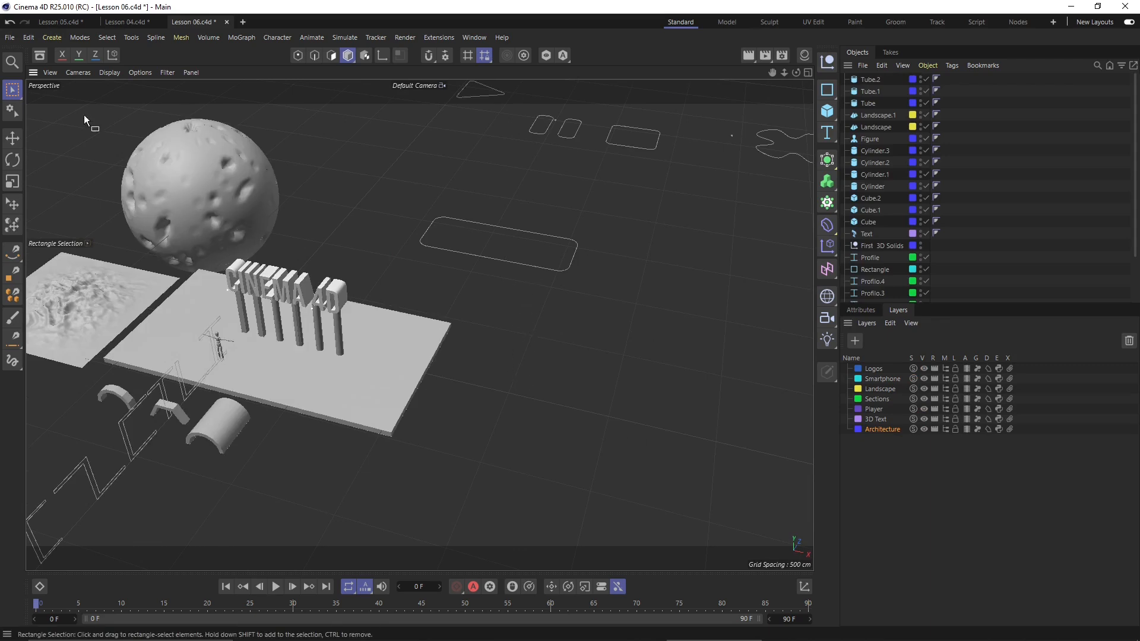
# Try Viewport Solo on the rounded rectangle spline behind the platform, and clear the selection.
pyautogui.click(12, 138)
pyautogui.click(572, 265)
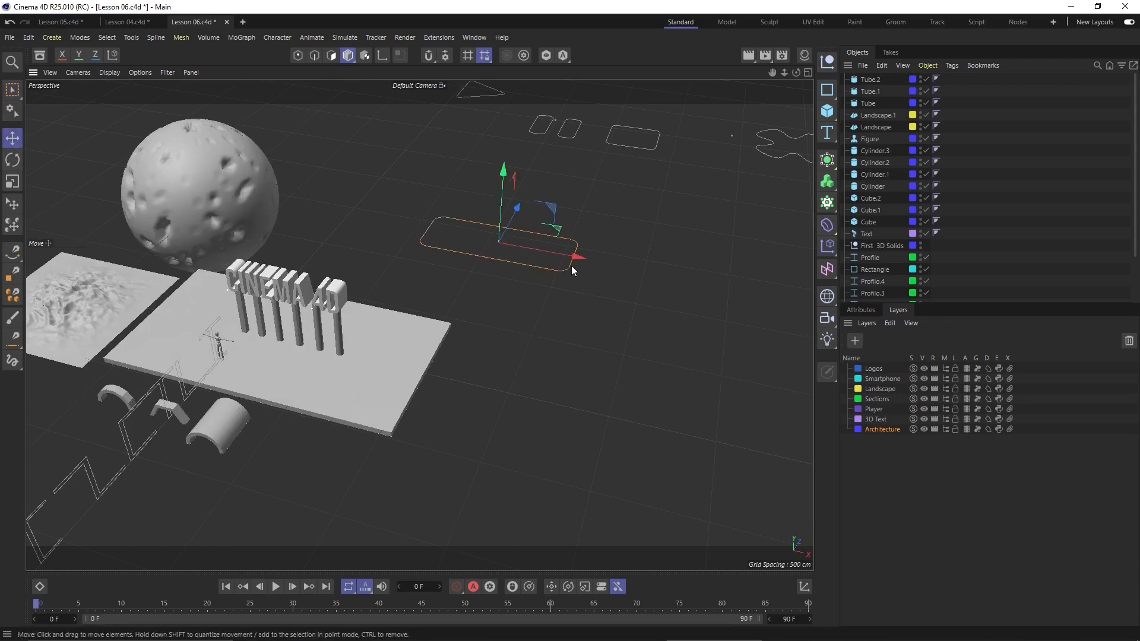
pyautogui.click(546, 59)
pyautogui.click(545, 60)
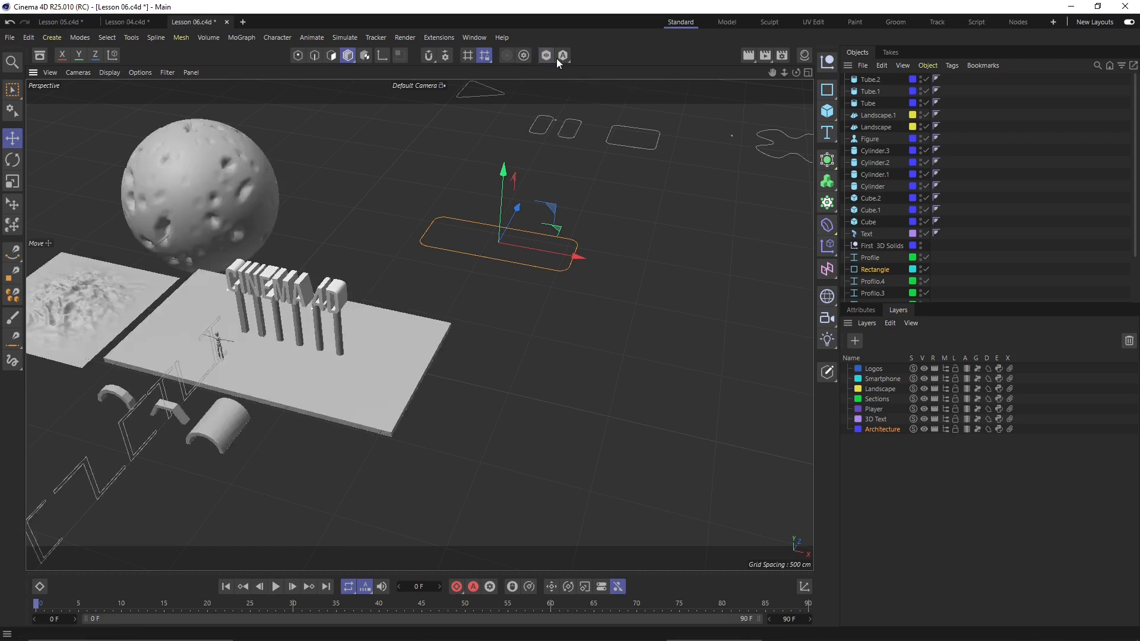
pyautogui.click(638, 295)
pyautogui.keyDown('alt'); pyautogui.moveTo(551, 378); pyautogui.dragTo(555, 335); pyautogui.keyUp('alt')
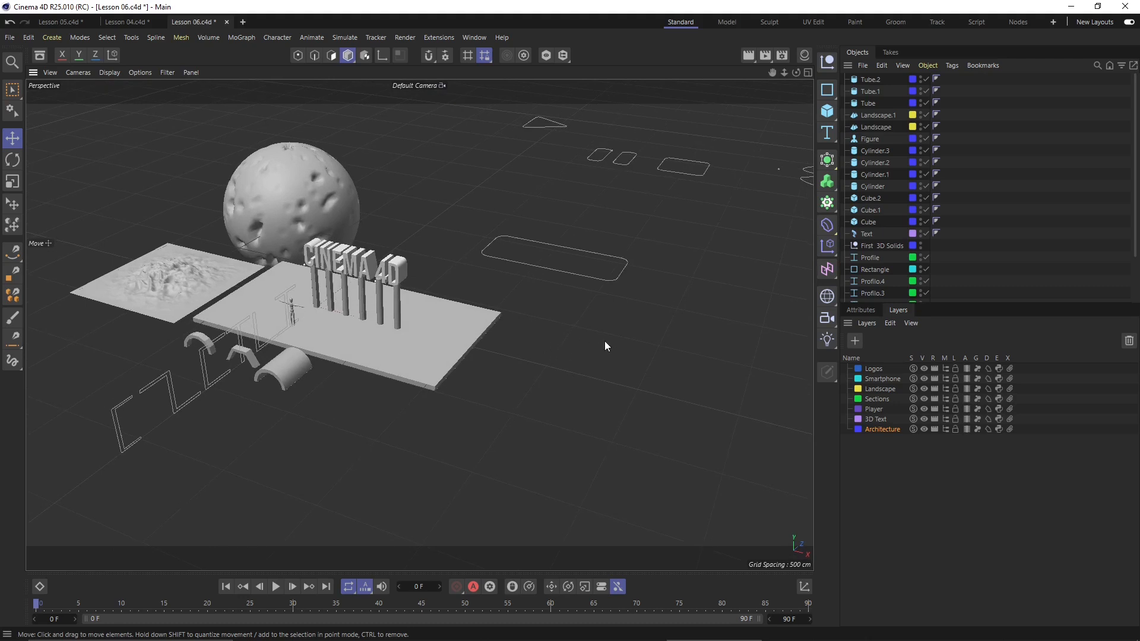